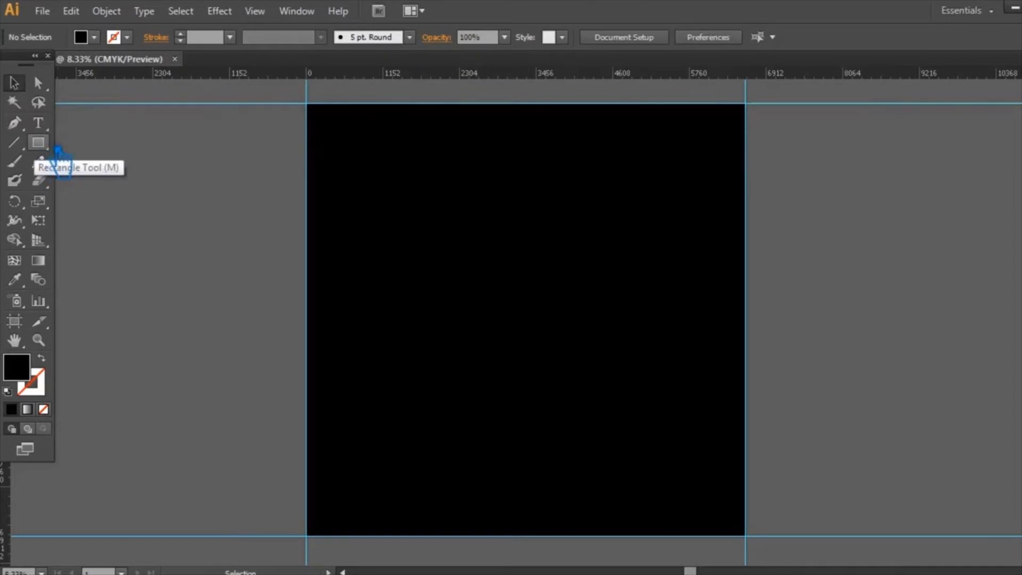
Draw a quarter arc beside the artboard and give it a white 10 pt stroke with no fill.
{"action": "left_click", "coordinate": [59, 145]}
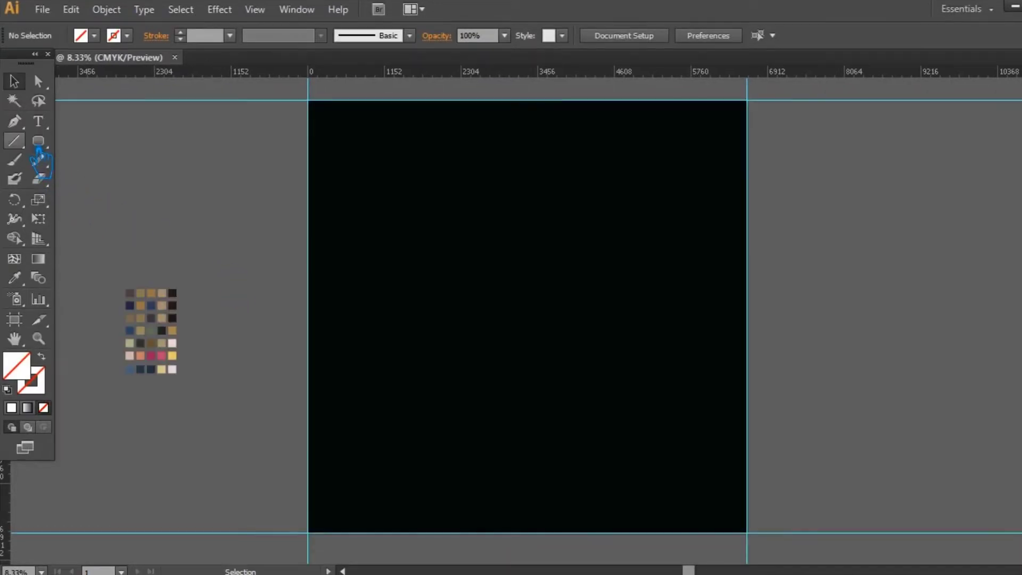
{"action": "left_click_drag", "start_coordinate": [14, 142], "coordinate": [96, 160]}
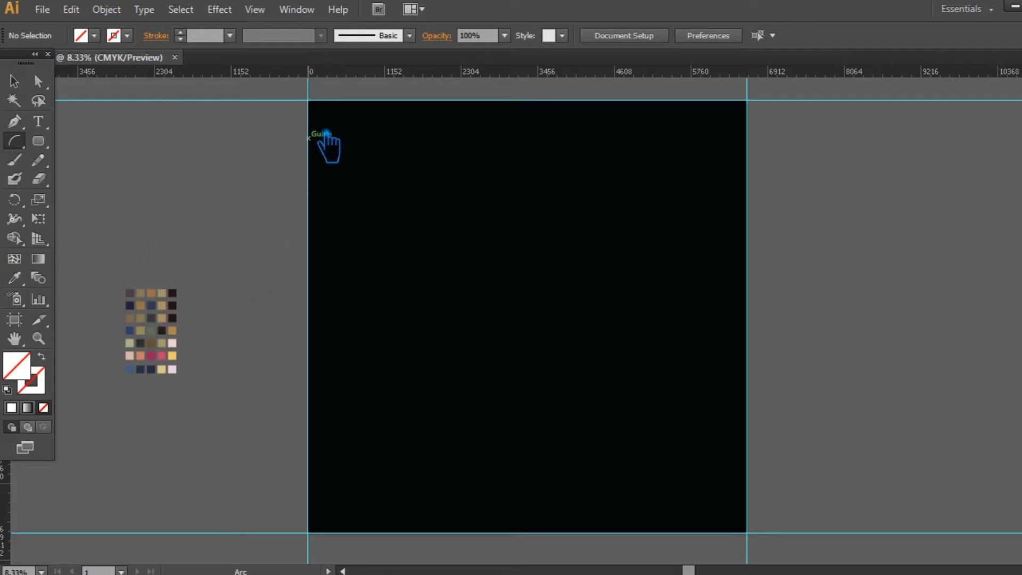
{"action": "mouse_move", "coordinate": [207, 265]}
{"action": "left_mouse_down"}
{"action": "mouse_move", "coordinate": [272, 196]}
{"action": "mouse_move", "coordinate": [265, 206]}
{"action": "left_mouse_up"}
{"action": "left_click", "coordinate": [40, 387]}
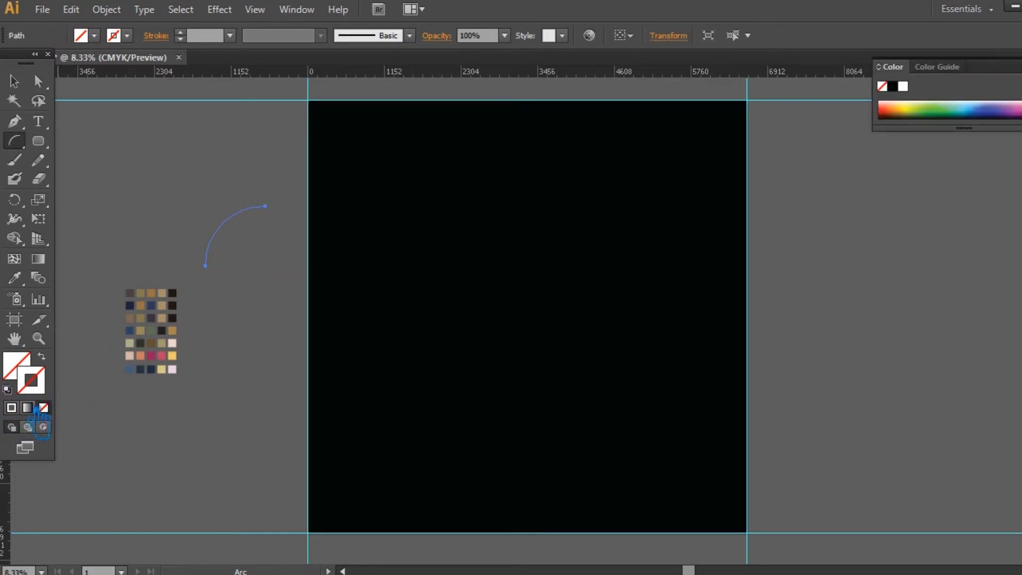
{"action": "left_click", "coordinate": [12, 409]}
{"action": "scroll", "coordinate": [198, 38], "scroll_direction": "up", "scroll_amount": 1}
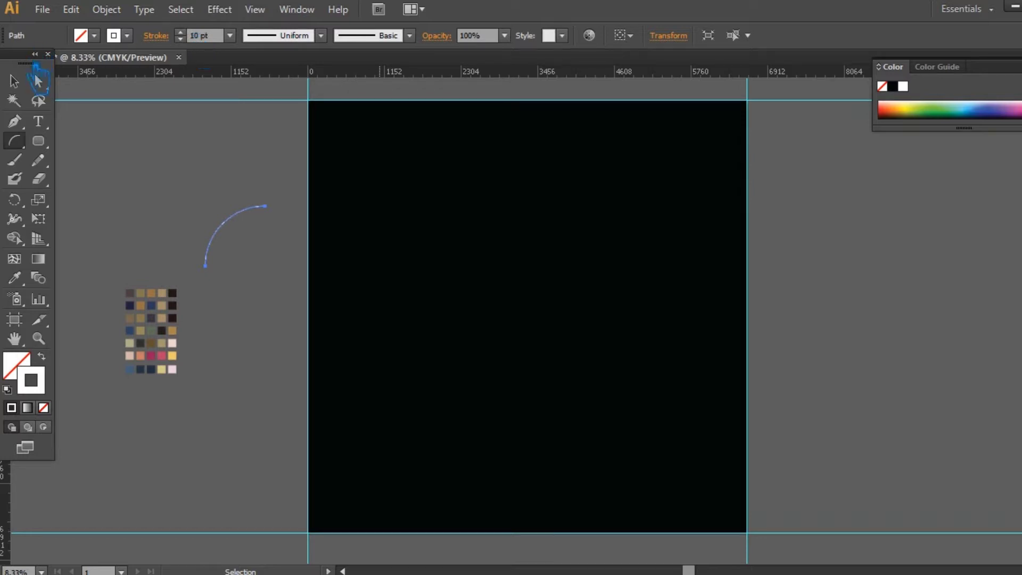
Move the arc onto the black square and delete it.
{"action": "left_click", "coordinate": [14, 81]}
{"action": "left_click", "coordinate": [254, 318]}
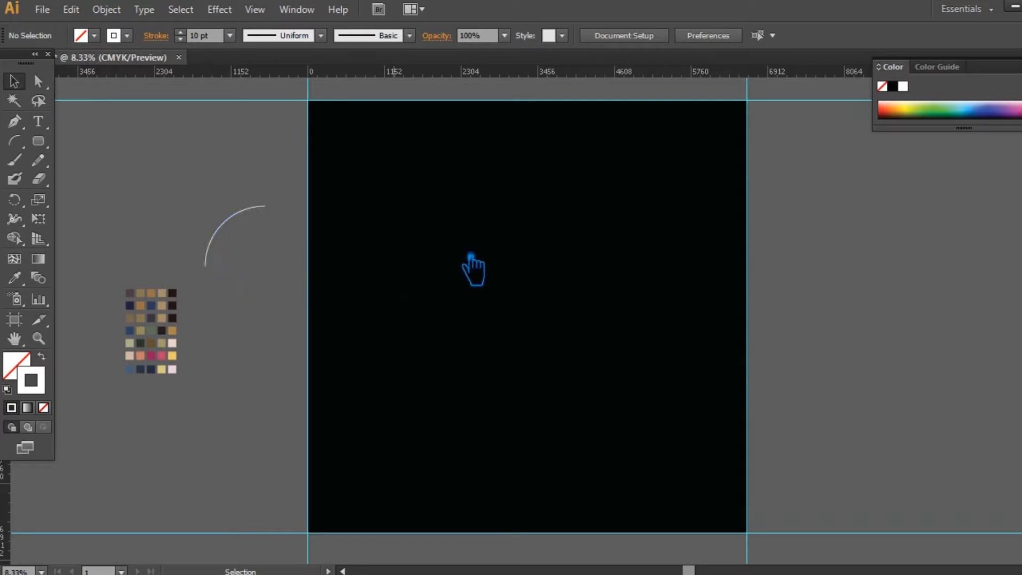
{"action": "left_click_drag", "start_coordinate": [256, 222], "coordinate": [600, 259]}
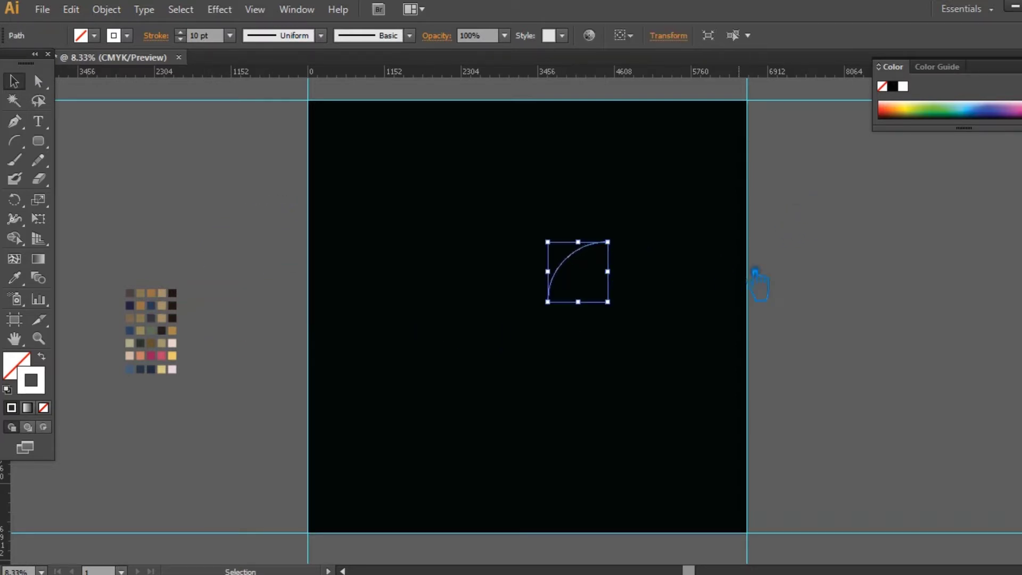
{"action": "left_click", "coordinate": [900, 285]}
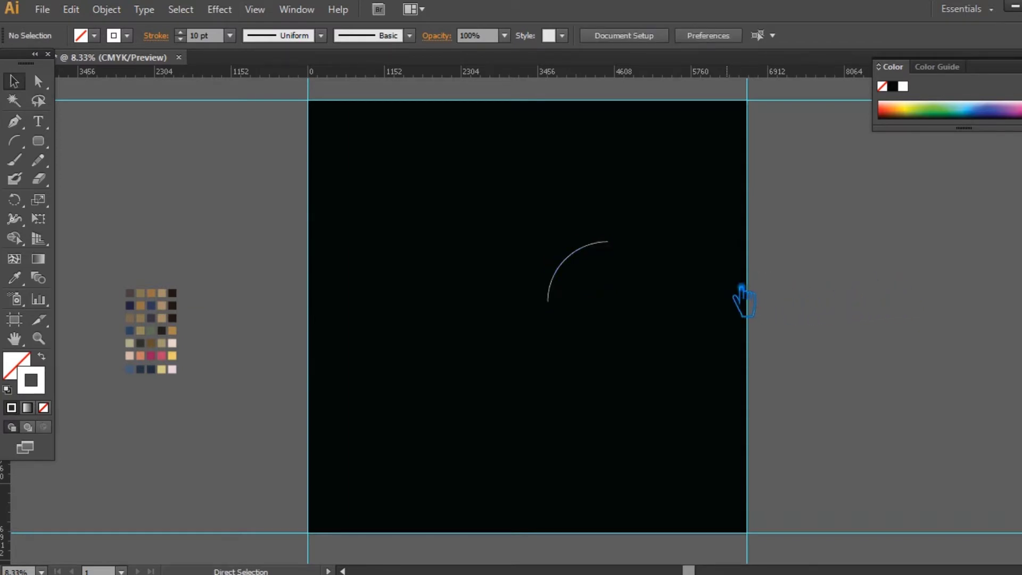
{"action": "left_click", "coordinate": [584, 260], "text": "ctrl"}
{"action": "key", "text": "Delete"}
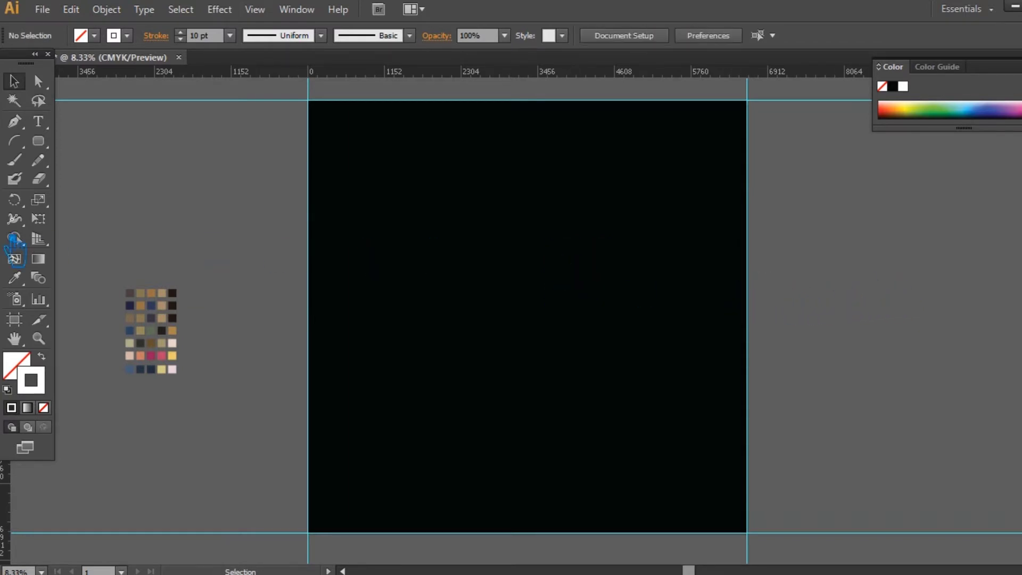
Draw a small arc near the centre of the black square.
{"action": "left_click", "coordinate": [14, 141]}
{"action": "left_click_drag", "start_coordinate": [476, 350], "coordinate": [532, 289]}
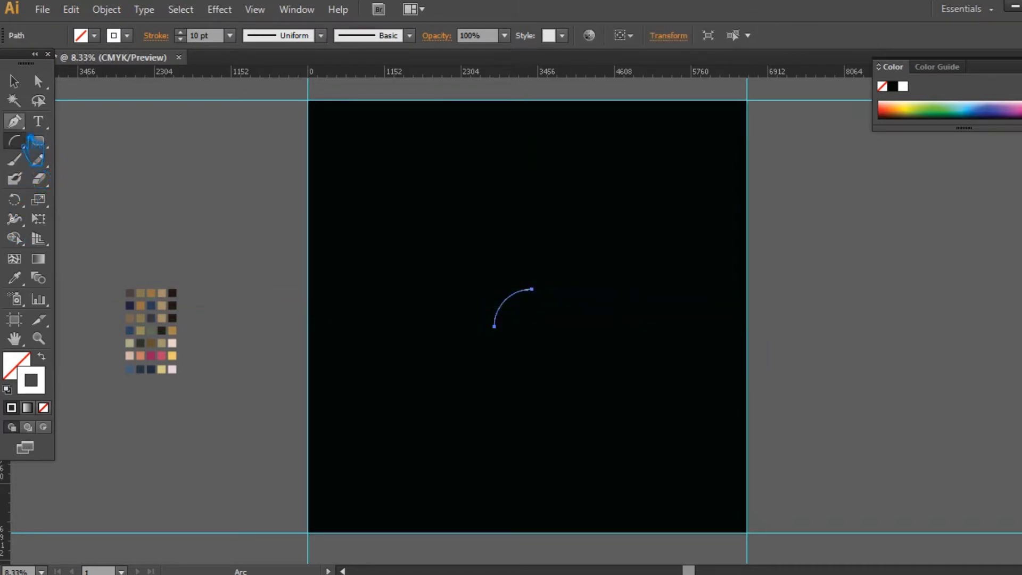
Create a copy of the arc rotated 10° about its lower endpoint.
{"action": "left_click", "coordinate": [14, 200]}
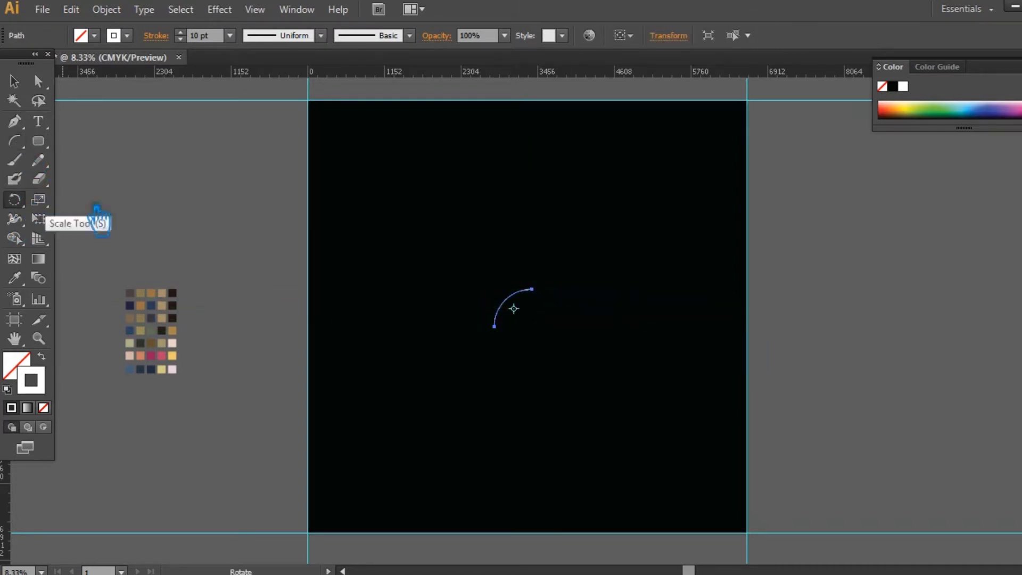
{"action": "left_click", "coordinate": [507, 334]}
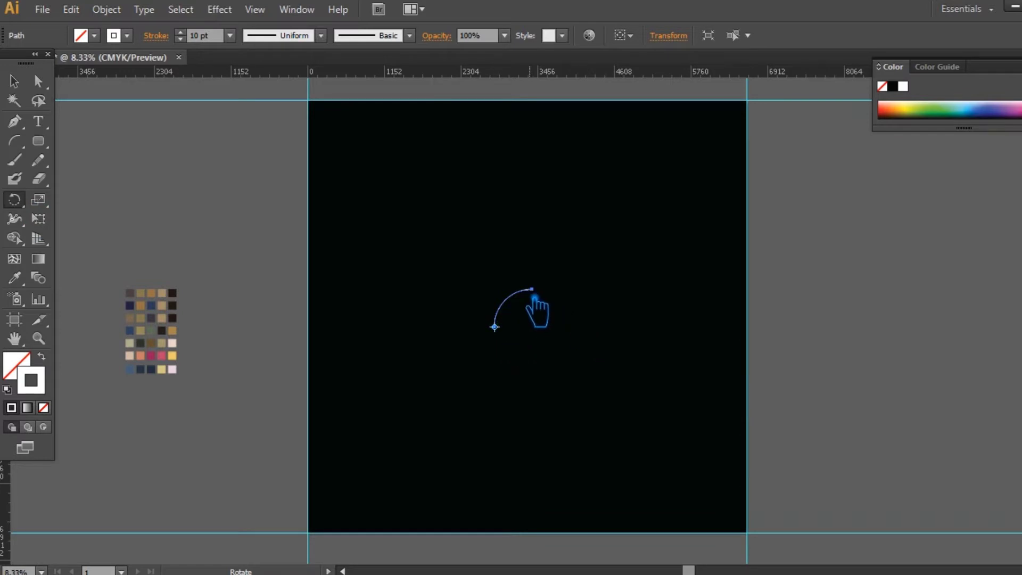
{"action": "left_click_drag", "start_coordinate": [524, 304], "coordinate": [537, 308]}
{"action": "key", "text": "ctrl+z"}
{"action": "left_click", "coordinate": [509, 336], "text": "alt"}
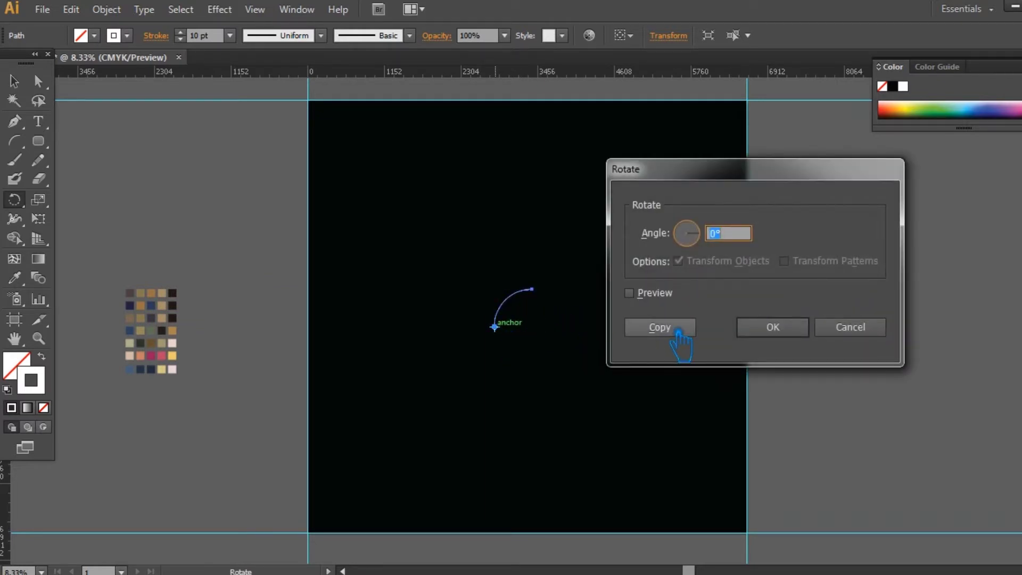
{"action": "left_click", "coordinate": [689, 329]}
Repeat the rotated copy until the arcs form a complete circular burst, and deselect.
{"action": "key", "text": "ctrl+d"}
{"action": "key", "text": "ctrl+d"}
{"action": "key", "text": "ctrl+d"}
{"action": "key", "text": "ctrl+d"}
{"action": "key", "text": "ctrl+d"}
{"action": "key", "text": "ctrl+d"}
{"action": "key", "text": "ctrl+d"}
{"action": "key", "text": "ctrl+d"}
{"action": "key", "text": "ctrl+d"}
{"action": "key", "text": "ctrl+d"}
{"action": "key", "text": "ctrl+d"}
{"action": "key", "text": "ctrl+d"}
{"action": "key", "text": "ctrl+d"}
{"action": "key", "text": "ctrl+d"}
{"action": "key", "text": "ctrl+d"}
{"action": "key", "text": "ctrl+d"}
{"action": "key", "text": "ctrl+d"}
{"action": "key", "text": "ctrl+d"}
{"action": "key", "text": "ctrl+d"}
{"action": "key", "text": "ctrl+d"}
{"action": "key", "text": "ctrl+d"}
{"action": "key", "text": "ctrl+d"}
{"action": "key", "text": "ctrl+d"}
{"action": "key", "text": "ctrl+d"}
{"action": "key", "text": "ctrl+d"}
{"action": "key", "text": "ctrl+d"}
{"action": "key", "text": "ctrl+d"}
{"action": "key", "text": "ctrl+d"}
{"action": "key", "text": "ctrl+d"}
{"action": "key", "text": "ctrl+d"}
{"action": "key", "text": "ctrl+d"}
{"action": "key", "text": "ctrl+d"}
{"action": "left_click", "coordinate": [38, 81]}
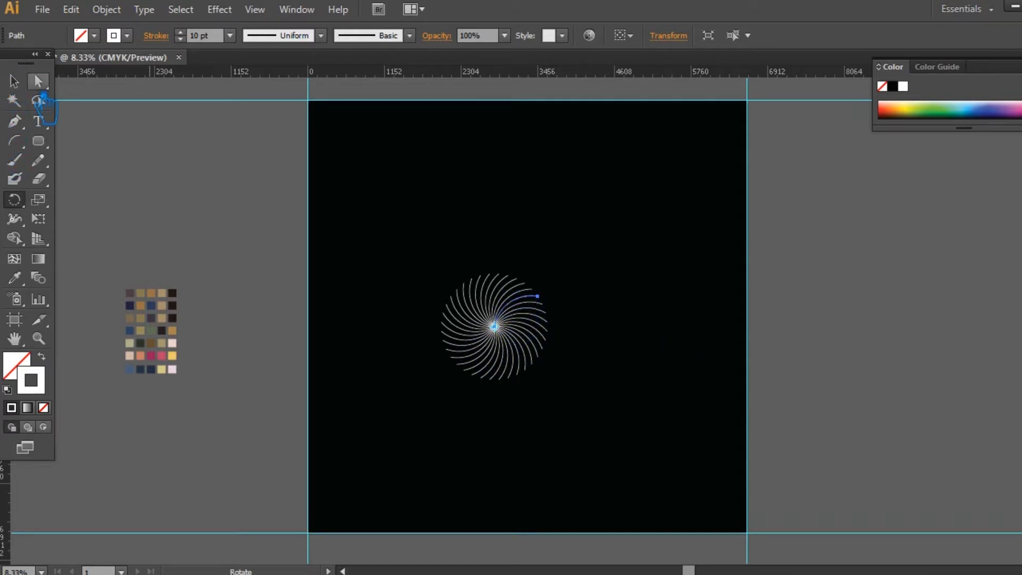
{"action": "key", "text": "v"}
{"action": "left_click", "coordinate": [158, 187]}
Move all the arcs of the burst off the artboard above the colour swatches and group them.
{"action": "left_click_drag", "start_coordinate": [577, 392], "coordinate": [420, 257]}
{"action": "left_click_drag", "start_coordinate": [506, 329], "coordinate": [239, 211]}
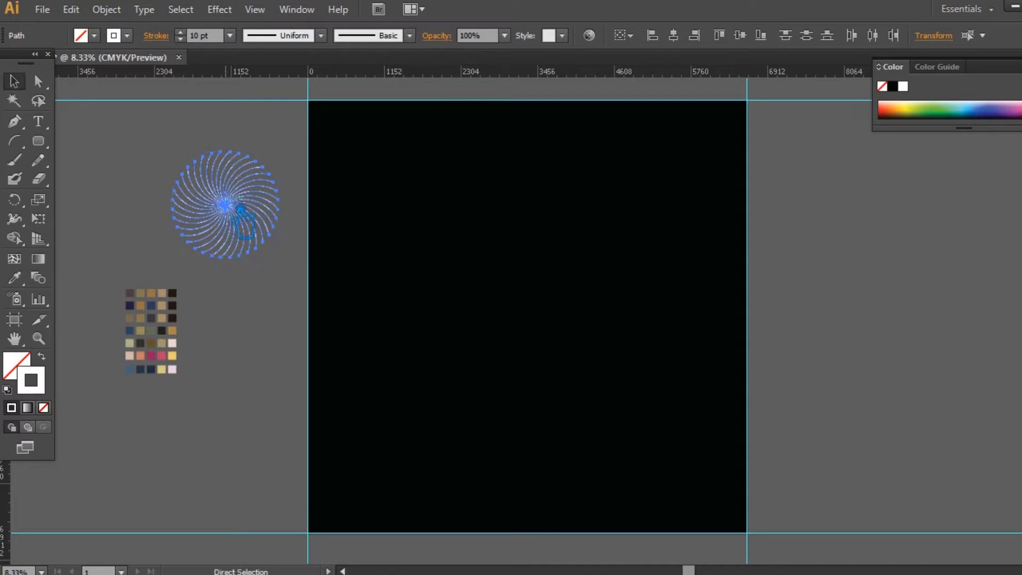
{"action": "key", "text": "ctrl+g"}
Scale the grouped burst down to about half its size and shift it slightly left.
{"action": "left_click_drag", "start_coordinate": [278, 151], "coordinate": [266, 165]}
{"action": "left_click", "coordinate": [289, 322]}
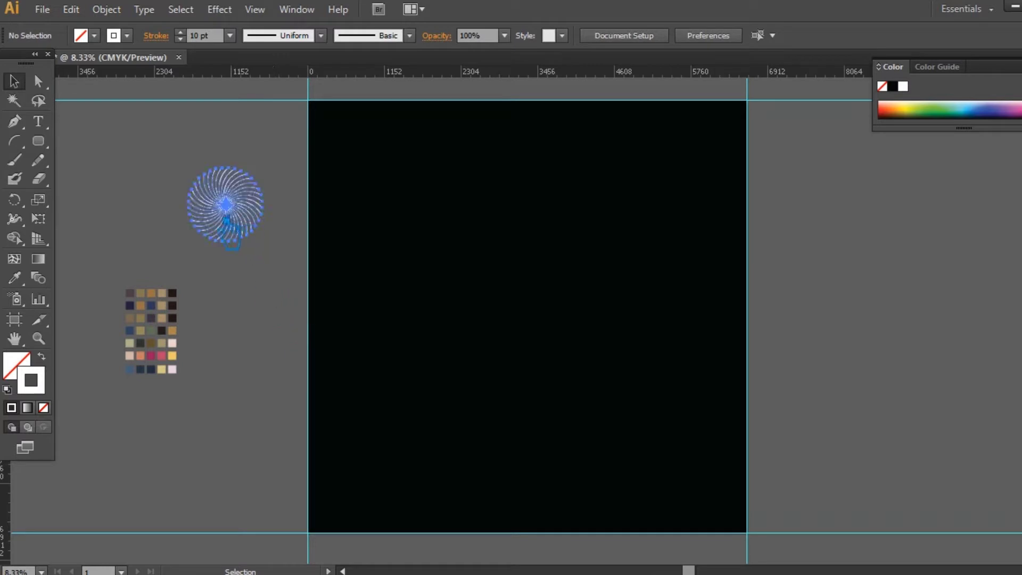
{"action": "left_click_drag", "start_coordinate": [244, 226], "coordinate": [216, 229]}
{"action": "mouse_move", "coordinate": [231, 168]}
{"action": "left_mouse_down"}
{"action": "mouse_move", "coordinate": [238, 161]}
{"action": "mouse_move", "coordinate": [221, 179]}
{"action": "left_mouse_up"}
{"action": "left_click", "coordinate": [270, 278]}
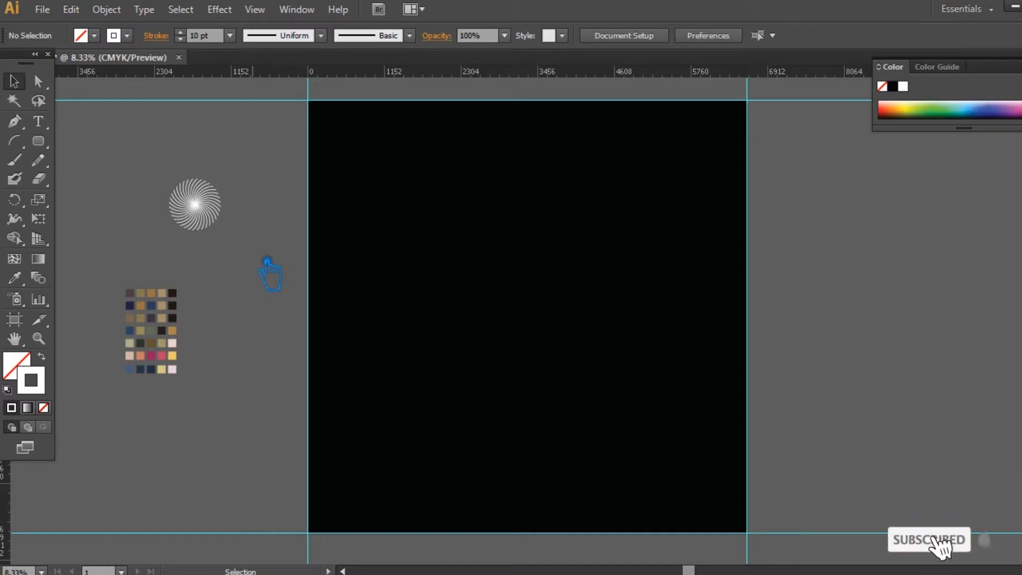
Draw a large spiral with the Spiral tool against the lower left edge of the black square.
{"action": "left_click", "coordinate": [30, 151]}
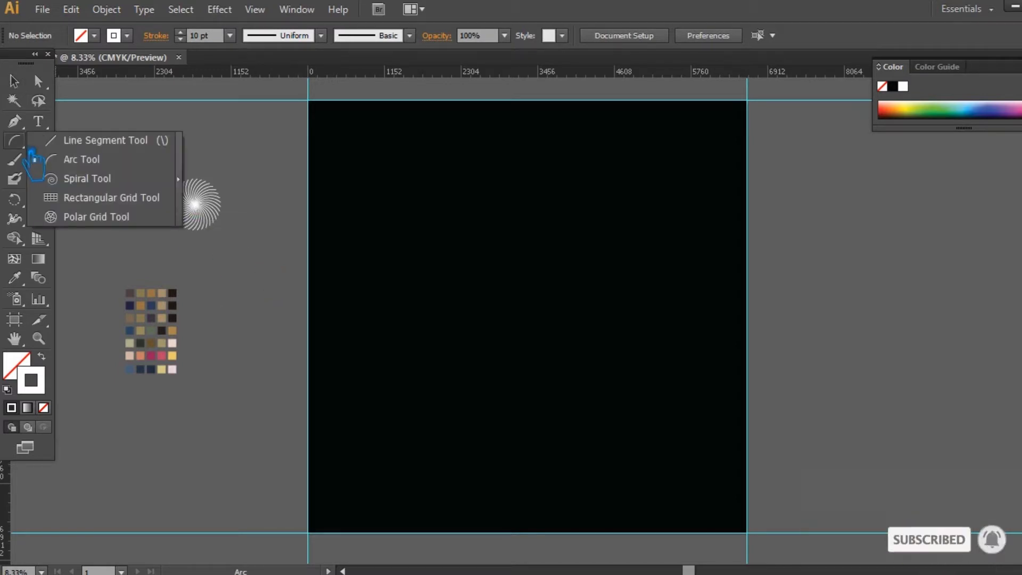
{"action": "left_click", "coordinate": [96, 179]}
{"action": "left_click_drag", "start_coordinate": [365, 373], "coordinate": [389, 449]}
Extend the spiral's outer endpoint with a straight horizontal Pen line about 852 px long.
{"action": "key", "text": "a"}
{"action": "key", "text": "p"}
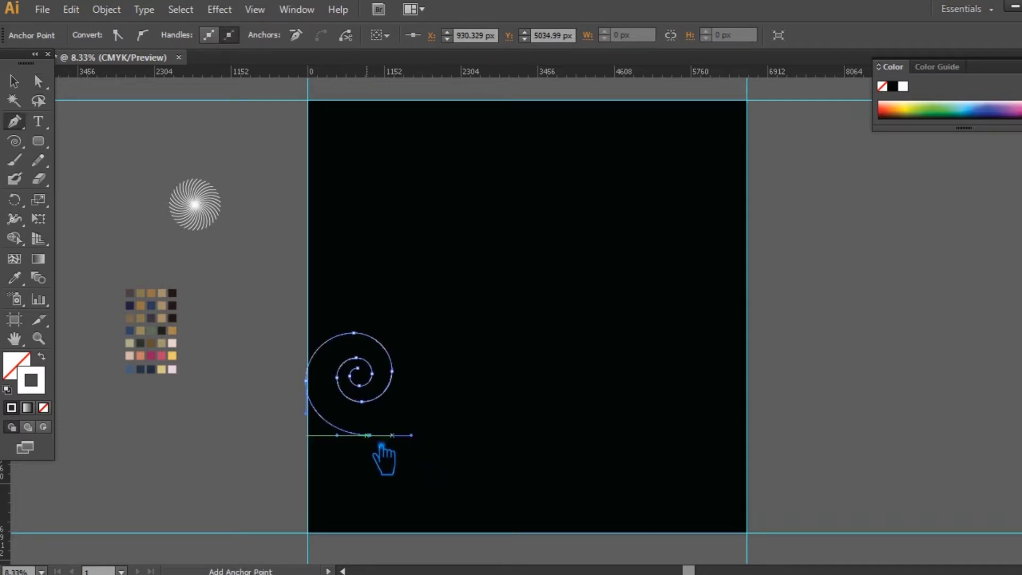
{"action": "left_click", "coordinate": [371, 435]}
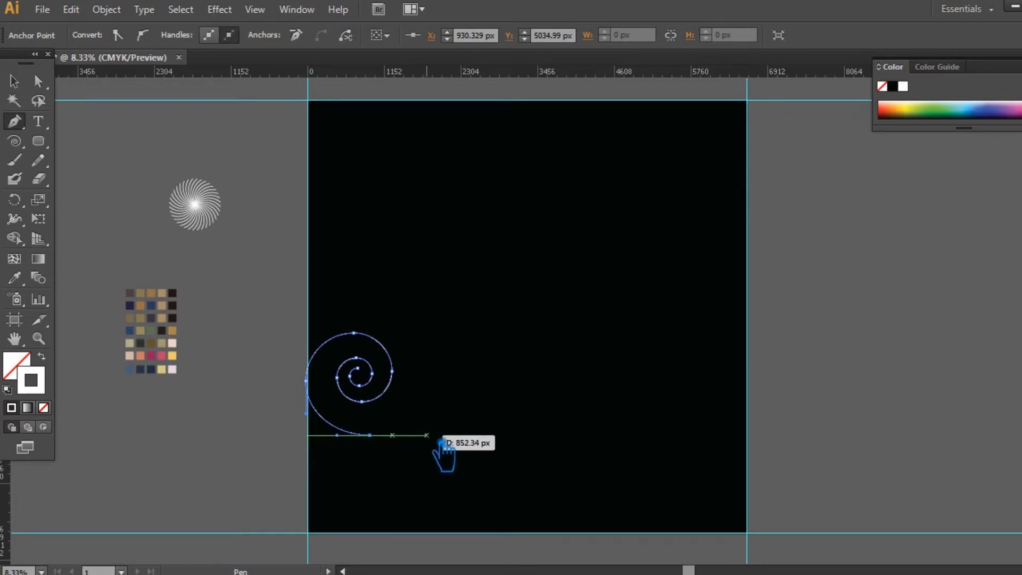
{"action": "key", "text": "v"}
{"action": "left_click", "coordinate": [160, 173]}
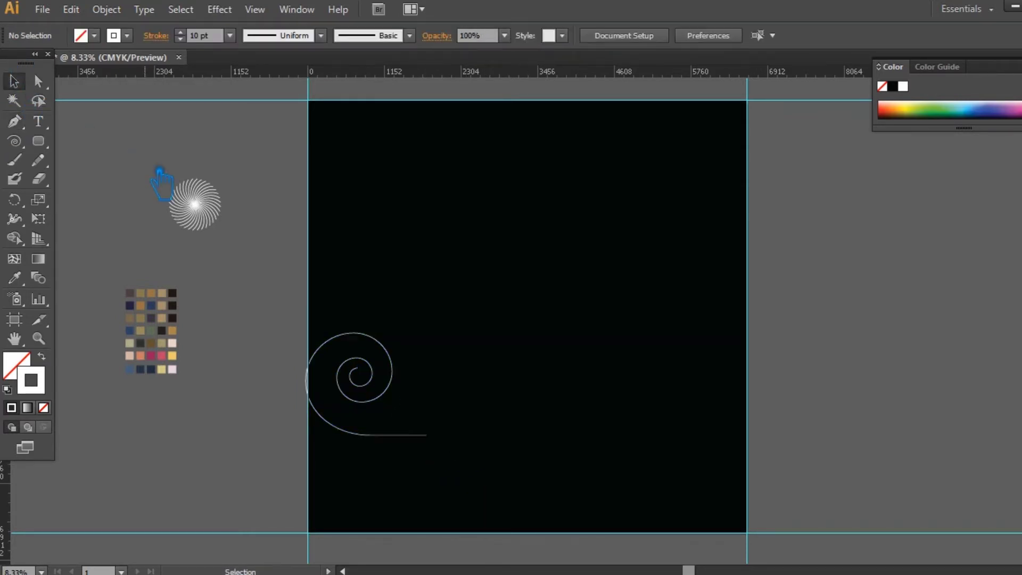
Create a copy of the extended spiral rotated 30° about a point just right of its line end.
{"action": "left_click", "coordinate": [392, 407]}
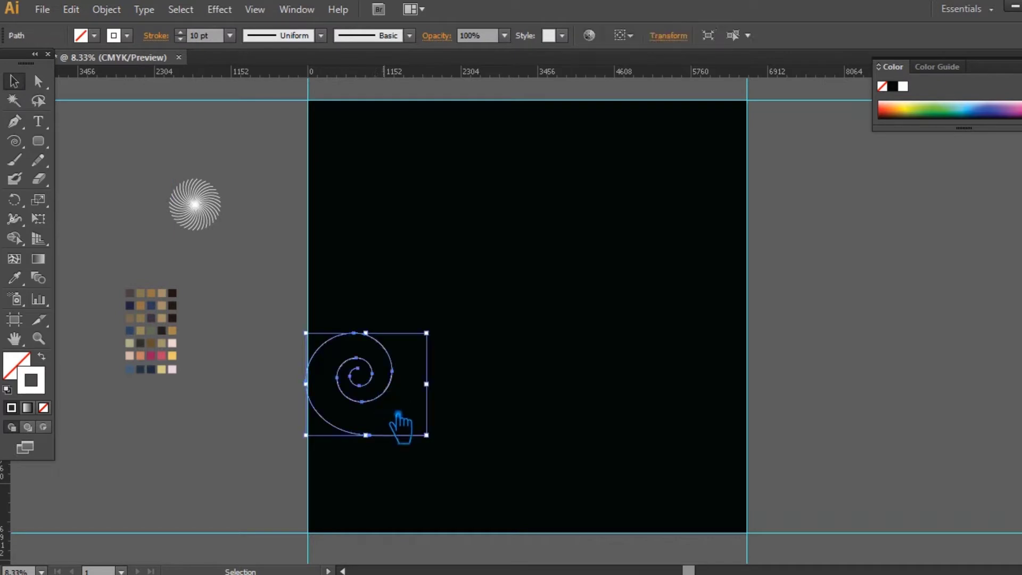
{"action": "left_click", "coordinate": [14, 200]}
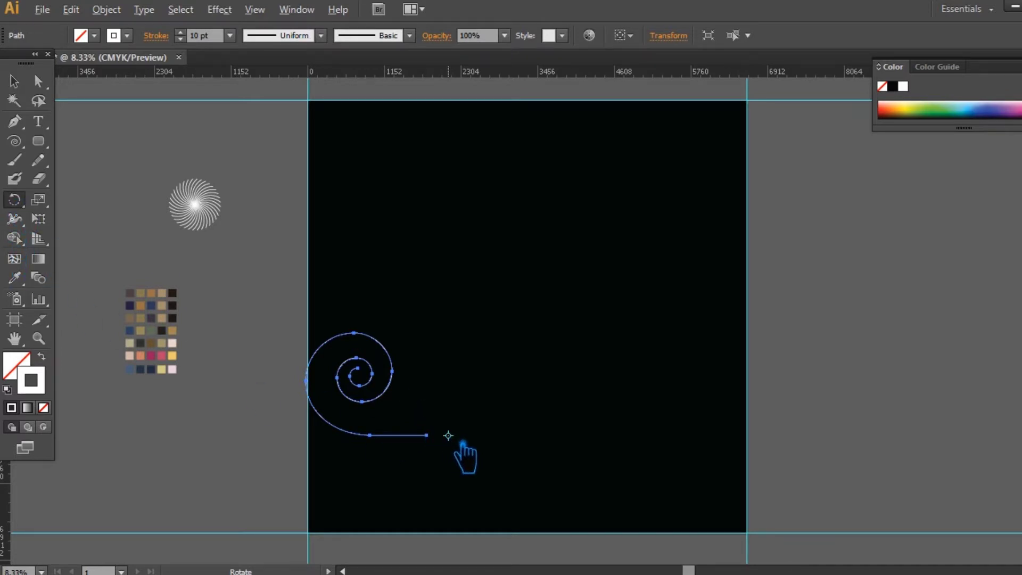
{"action": "left_click", "coordinate": [448, 436], "text": "alt"}
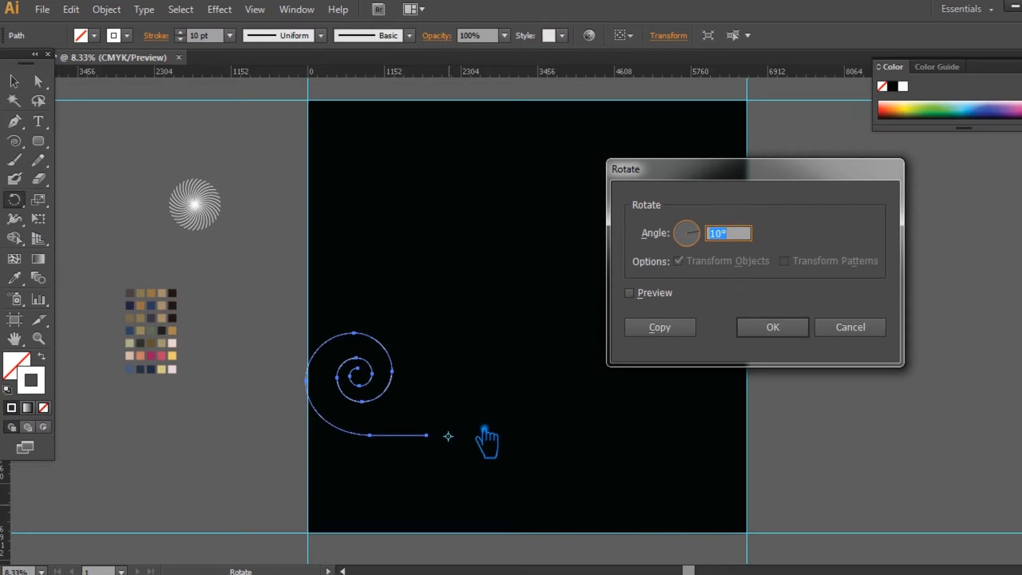
{"action": "type", "text": "30"}
{"action": "left_click", "coordinate": [644, 294]}
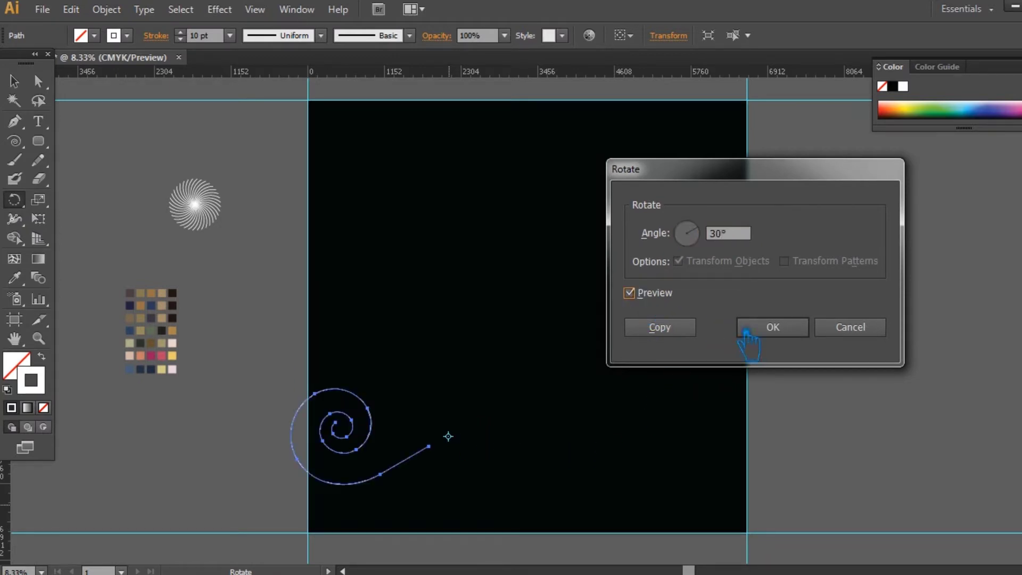
{"action": "left_click", "coordinate": [679, 335]}
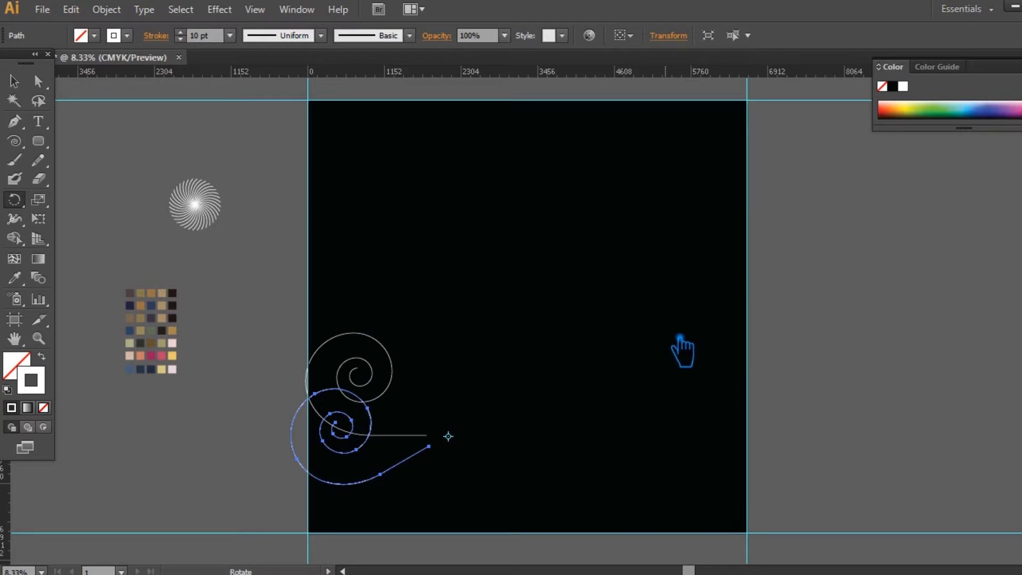
Repeat the rotated spiral copy until the spirals form a complete ring, and deselect.
{"action": "key", "text": "ctrl+d"}
{"action": "key", "text": "ctrl+d"}
{"action": "key", "text": "ctrl+d"}
{"action": "key", "text": "ctrl+d"}
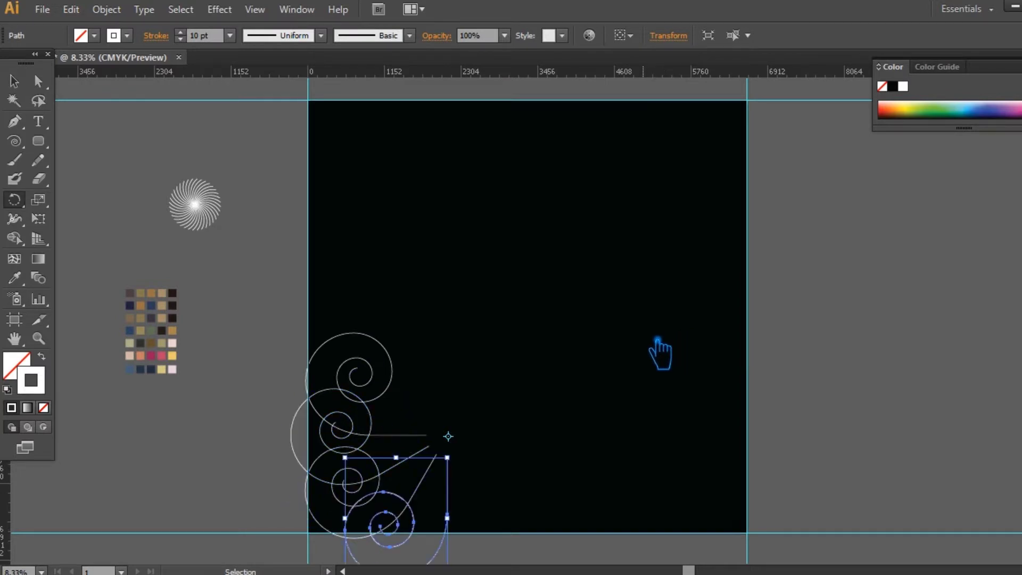
{"action": "key", "text": "ctrl+d"}
{"action": "key", "text": "ctrl+d"}
{"action": "key", "text": "ctrl+d"}
{"action": "key", "text": "ctrl+d"}
{"action": "key", "text": "ctrl+d"}
{"action": "key", "text": "ctrl+d"}
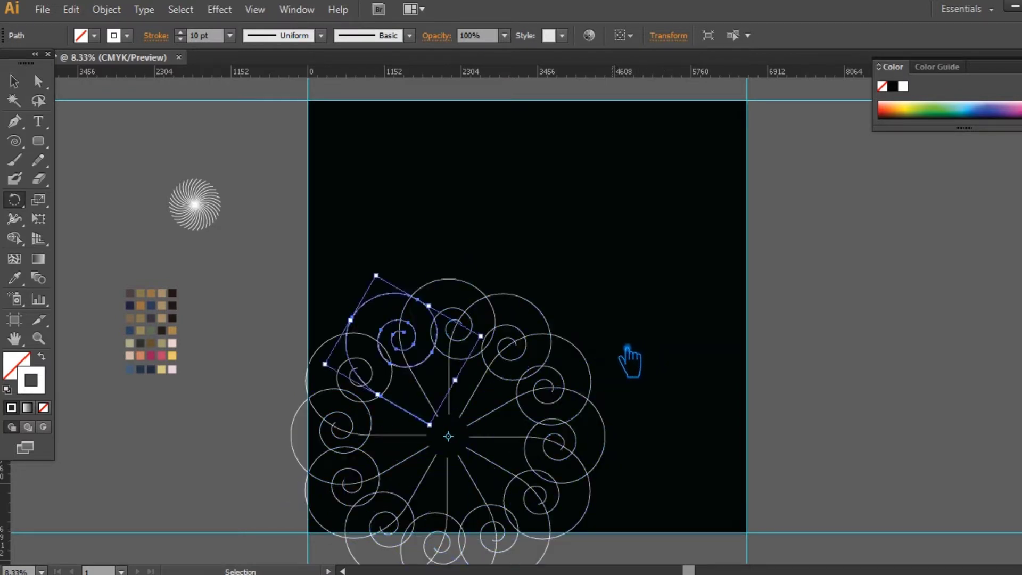
{"action": "left_click", "coordinate": [14, 81]}
{"action": "left_click", "coordinate": [262, 163]}
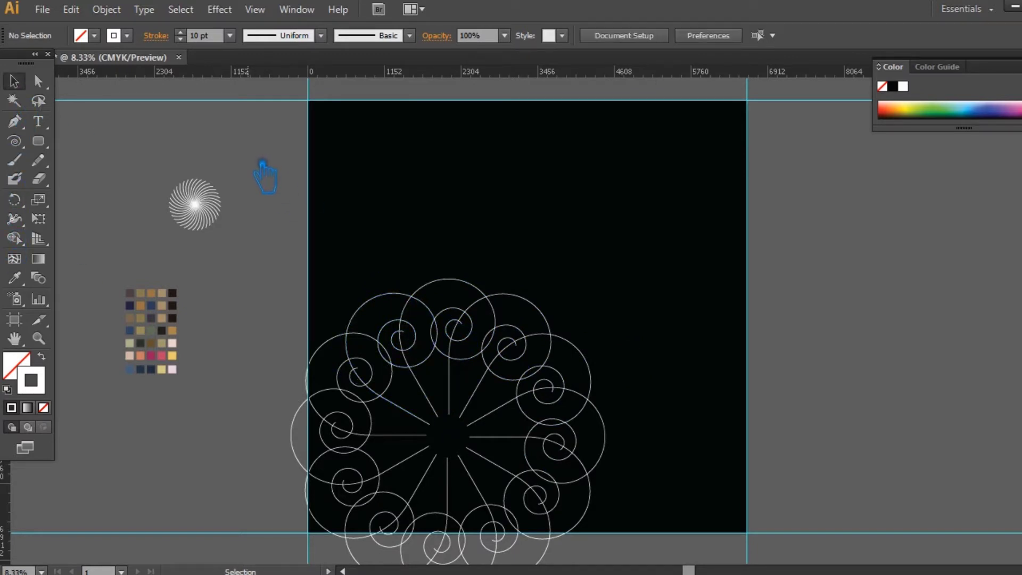
Undo the ring of rotated spirals and the straight line added to the original spiral.
{"action": "key", "text": "ctrl+z"}
{"action": "key", "text": "ctrl+z"}
{"action": "key", "text": "ctrl+z"}
{"action": "key", "text": "ctrl+z"}
{"action": "key", "text": "ctrl+z"}
{"action": "key", "text": "ctrl+z"}
{"action": "key", "text": "ctrl+z"}
{"action": "key", "text": "ctrl+z"}
{"action": "key", "text": "ctrl+z"}
{"action": "key", "text": "ctrl+z"}
{"action": "key", "text": "ctrl+z"}
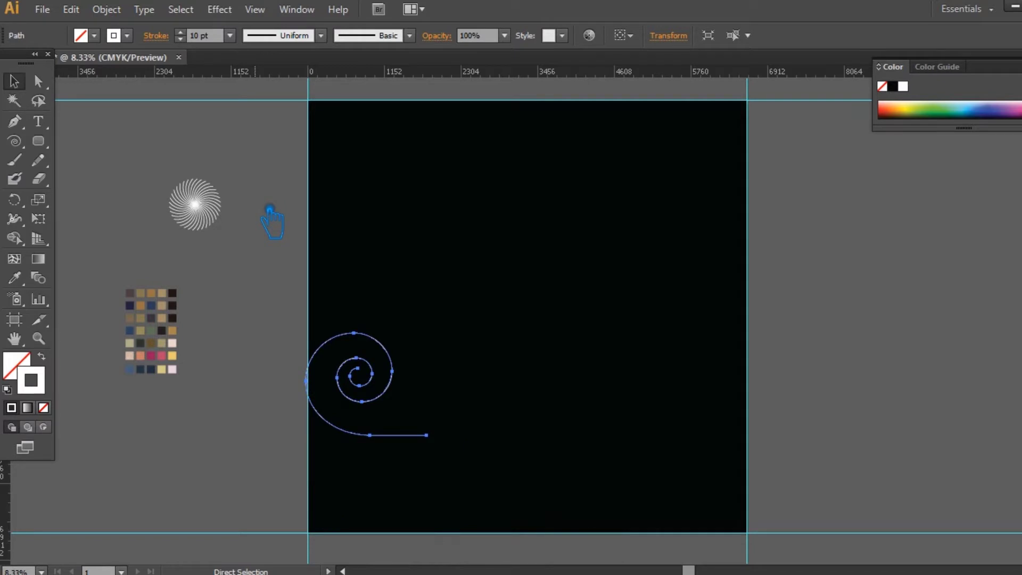
{"action": "key", "text": "ctrl+z"}
{"action": "left_click", "coordinate": [258, 212]}
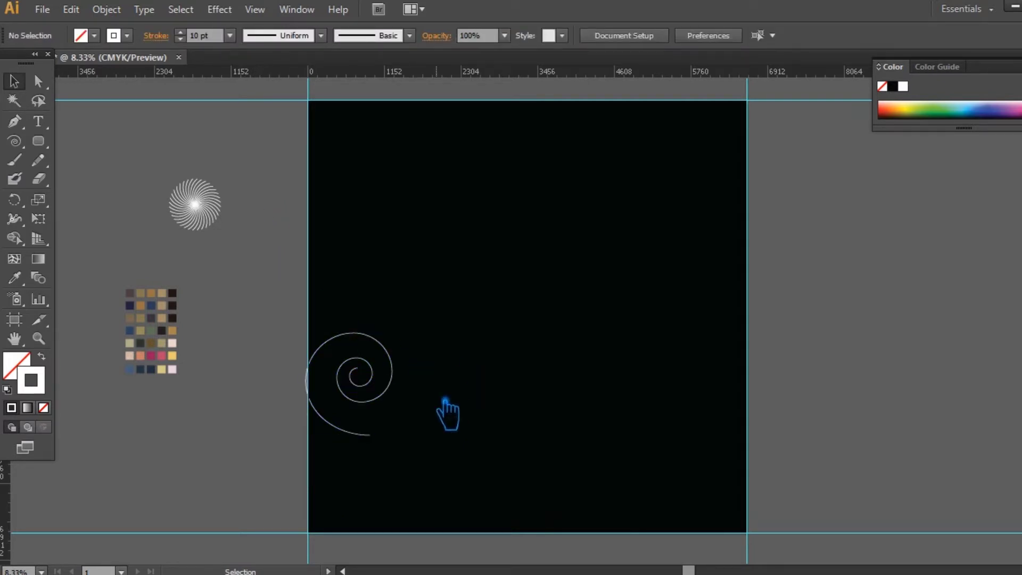
Extend the spiral's outer endpoint with a short straight horizontal Pen line about 336 px long.
{"action": "key", "text": "a"}
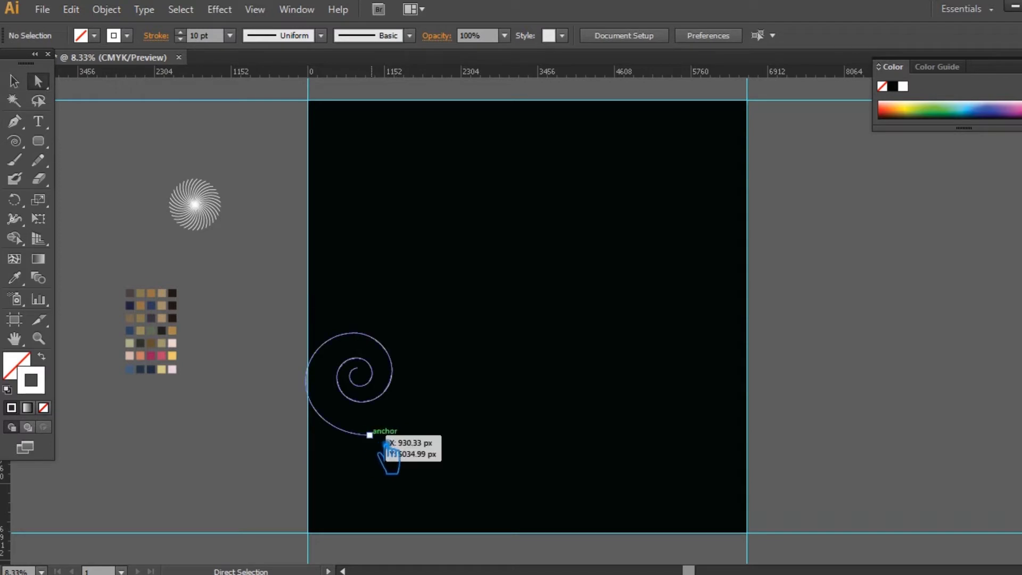
{"action": "left_click", "coordinate": [370, 435]}
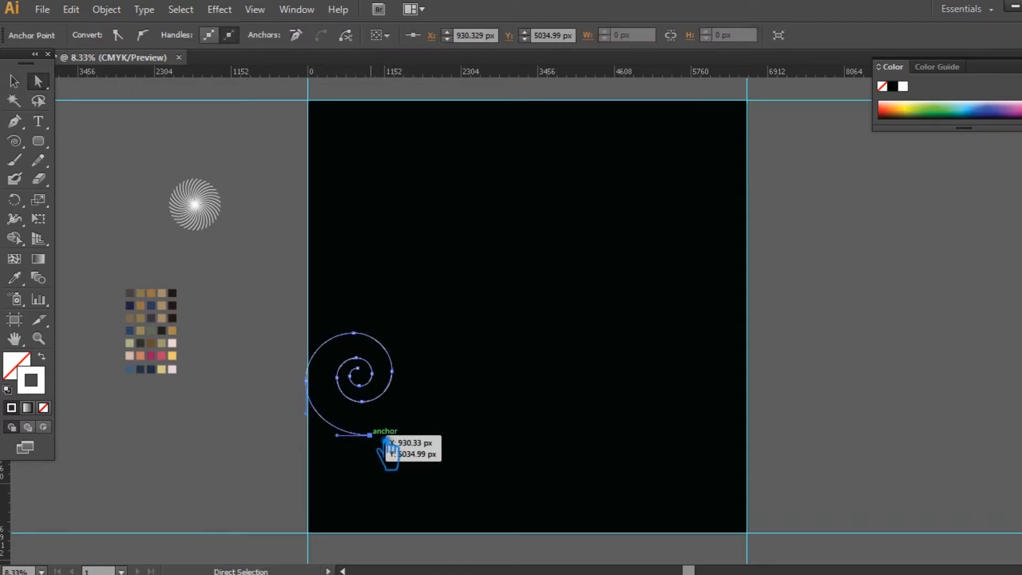
{"action": "left_click", "coordinate": [24, 125]}
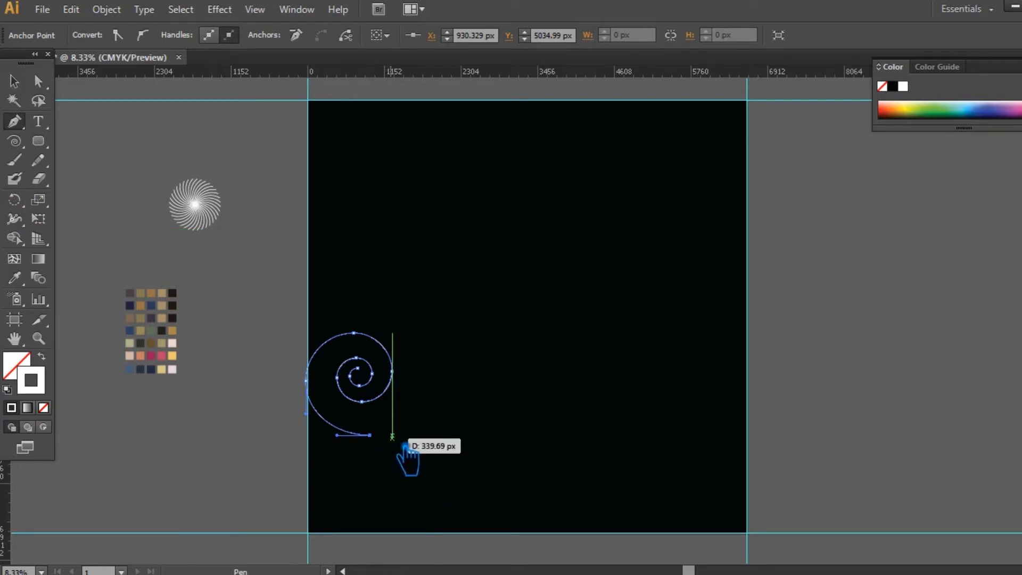
{"action": "left_click", "coordinate": [408, 450]}
{"action": "left_click", "coordinate": [712, 317]}
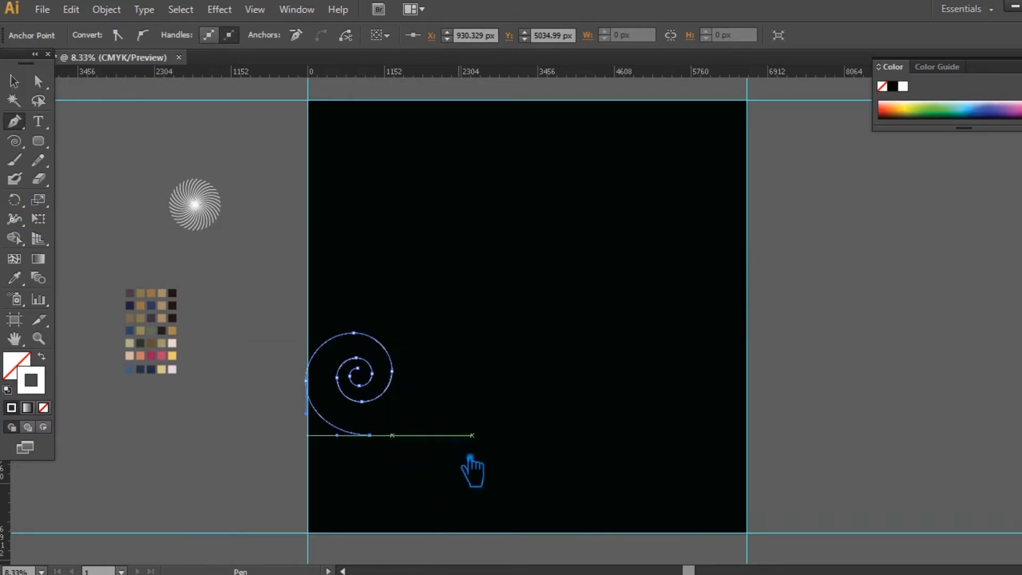
{"action": "left_click", "coordinate": [393, 436]}
{"action": "left_click", "coordinate": [369, 436]}
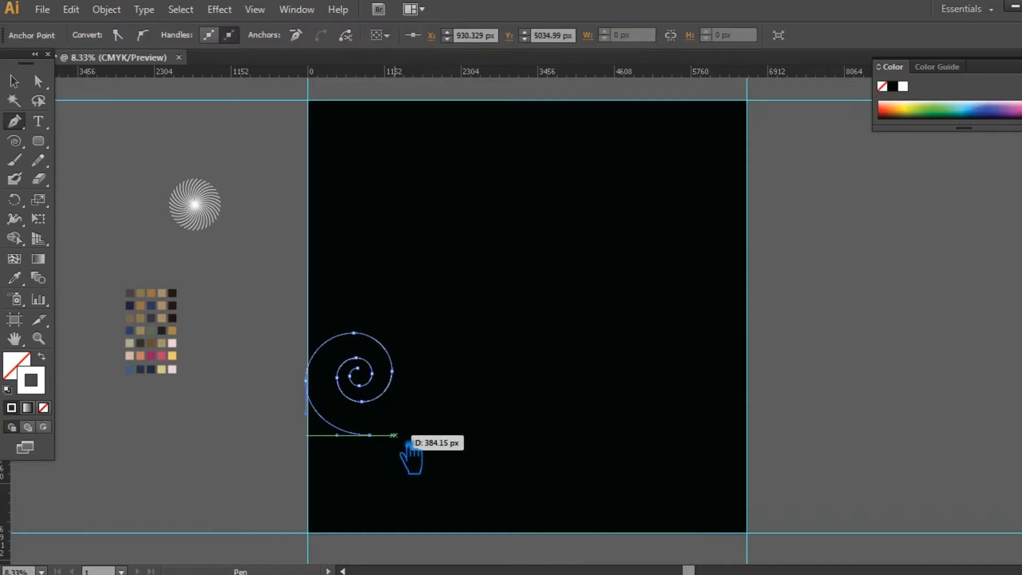
{"action": "left_click", "coordinate": [393, 435]}
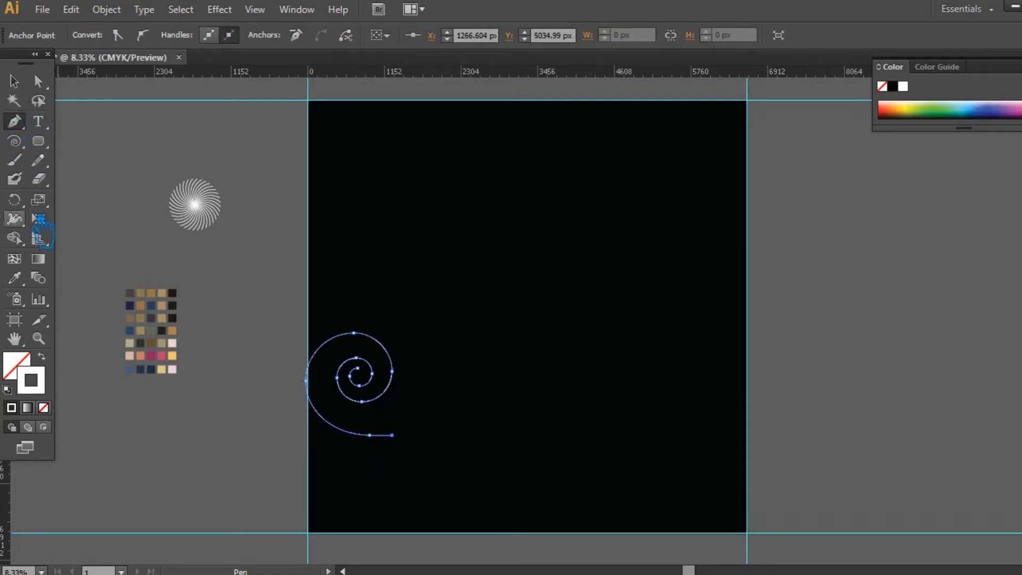
{"action": "left_click", "coordinate": [15, 200]}
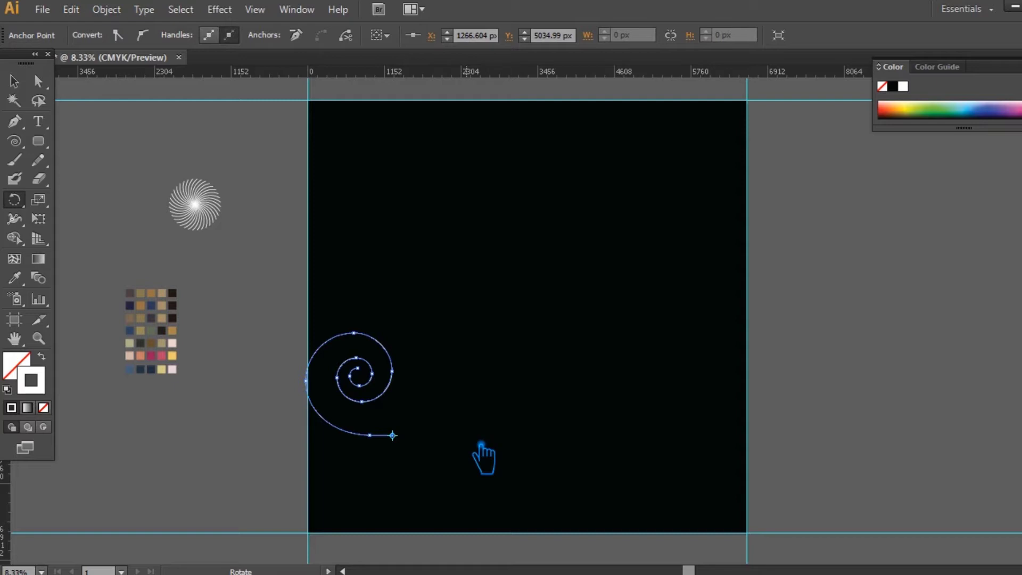
{"action": "left_click", "coordinate": [467, 437], "text": "alt"}
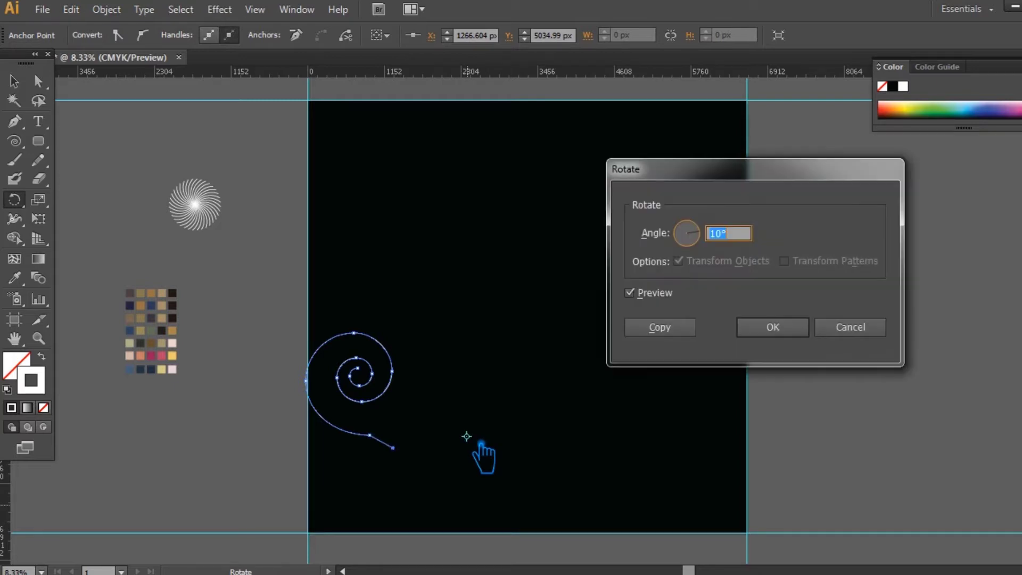
{"action": "left_click", "coordinate": [665, 332]}
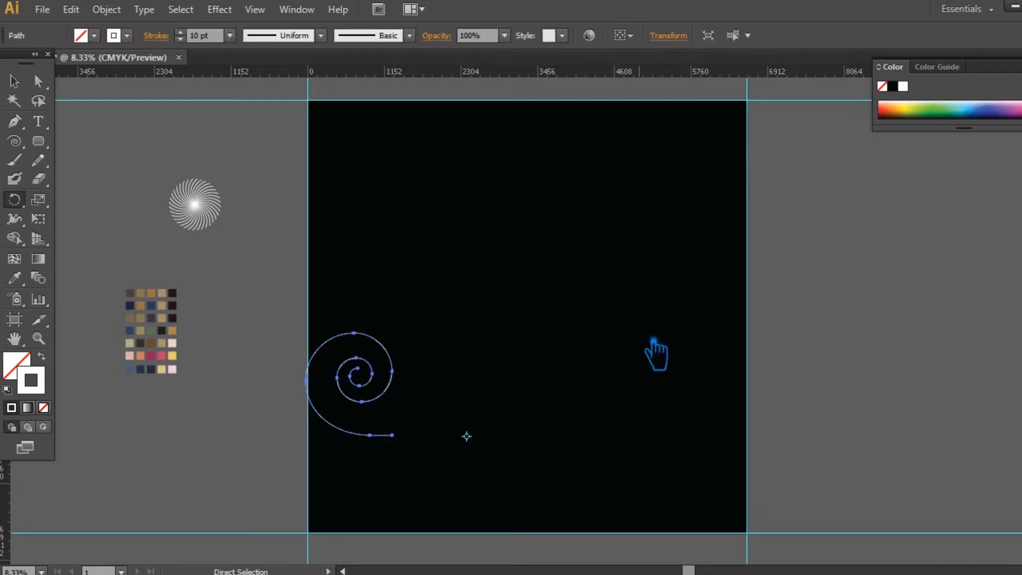
{"action": "key", "text": "v"}
{"action": "left_click", "coordinate": [465, 351]}
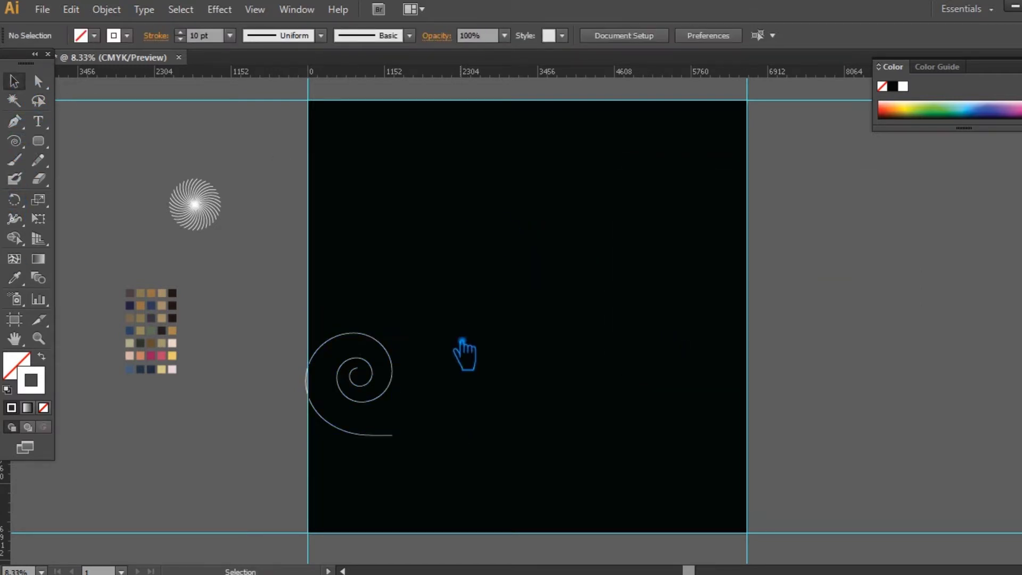
Try rotated copies of the whole spiral about a point right of its line end, first at 20°, and undo each.
{"action": "left_click", "coordinate": [392, 404]}
{"action": "left_click", "coordinate": [21, 203]}
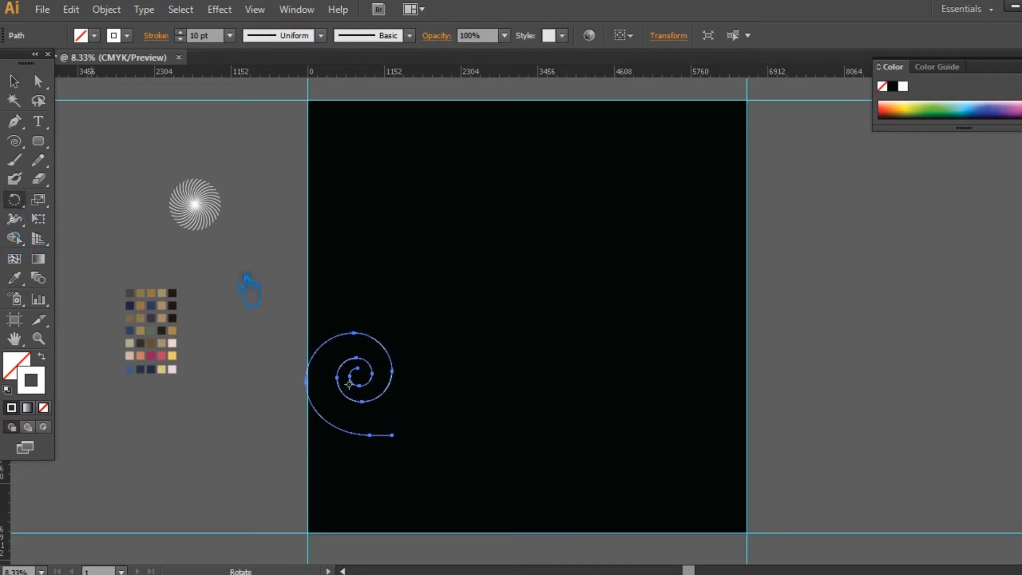
{"action": "left_click", "coordinate": [458, 434], "text": "alt"}
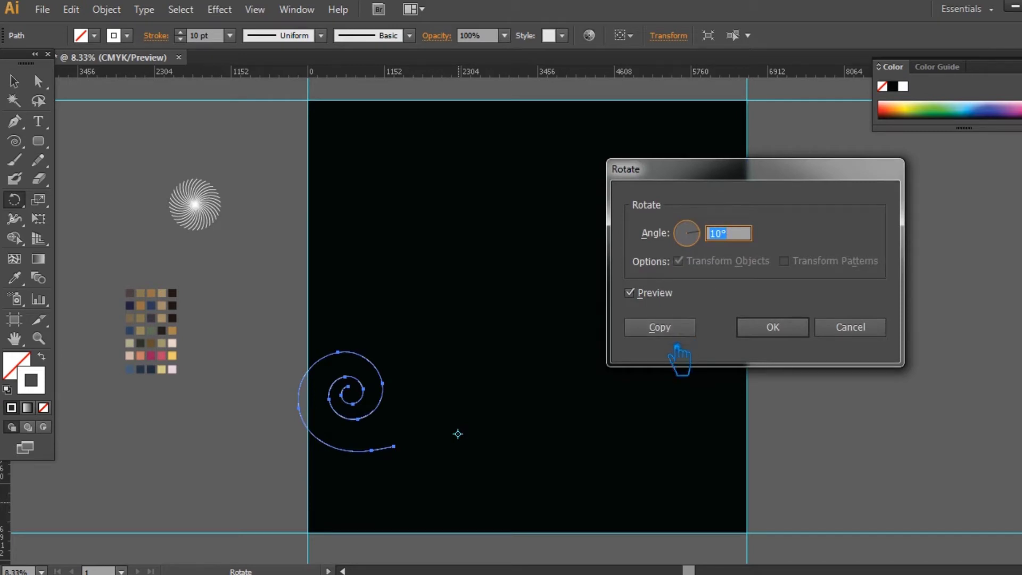
{"action": "type", "text": "20"}
{"action": "left_click", "coordinate": [688, 333]}
{"action": "key", "text": "ctrl+z"}
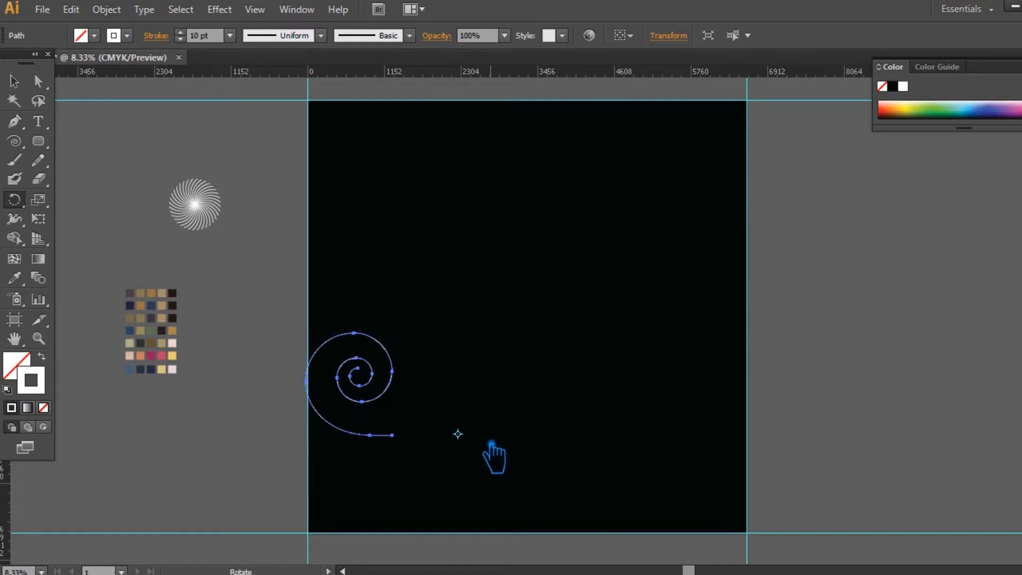
{"action": "left_click", "coordinate": [461, 433], "text": "alt"}
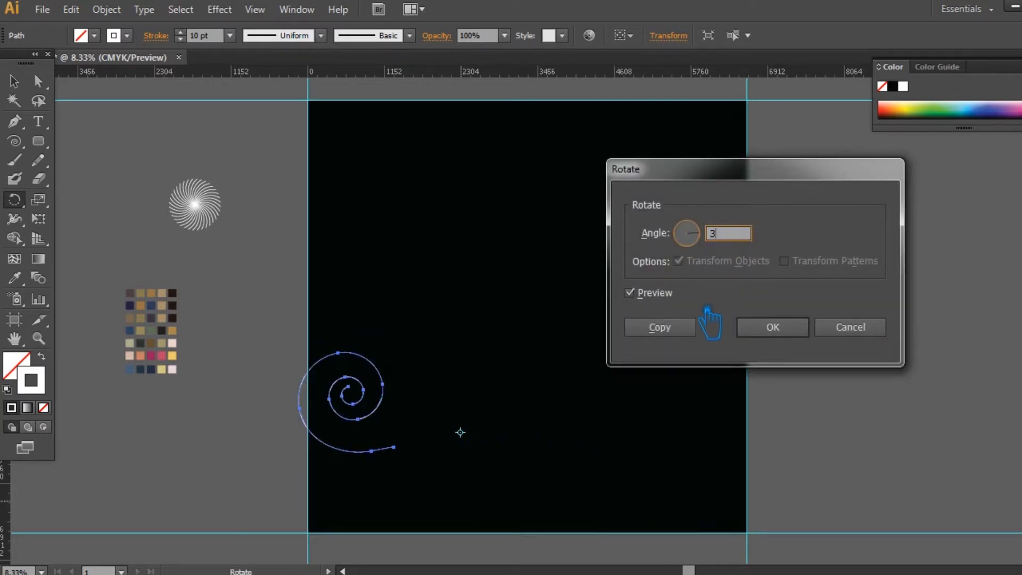
{"action": "left_click", "coordinate": [685, 333]}
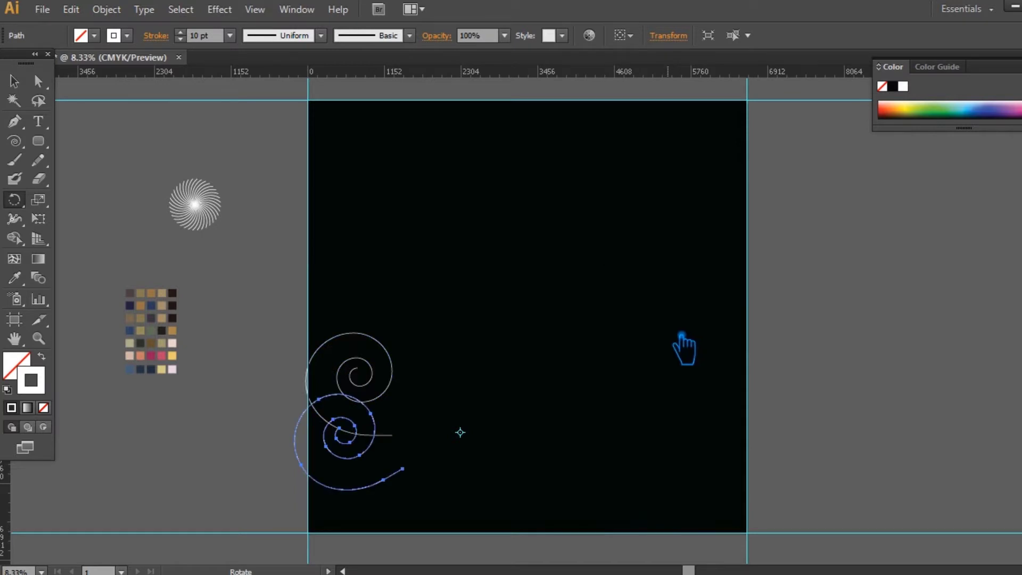
{"action": "key", "text": "ctrl+z"}
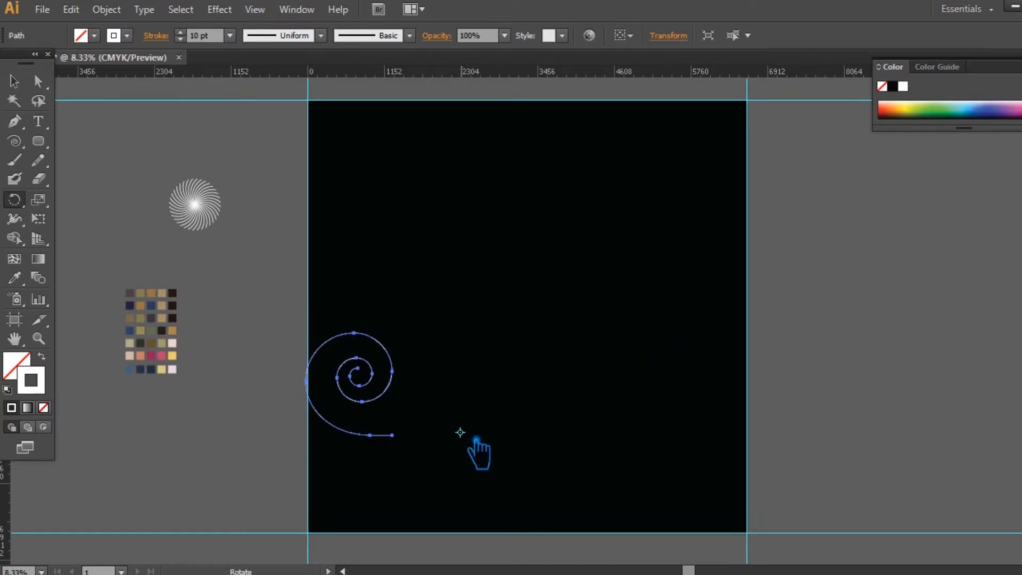
Create a copy of the spiral rotated 60° about a point to the right of its line end.
{"action": "left_click", "coordinate": [461, 433], "text": "alt"}
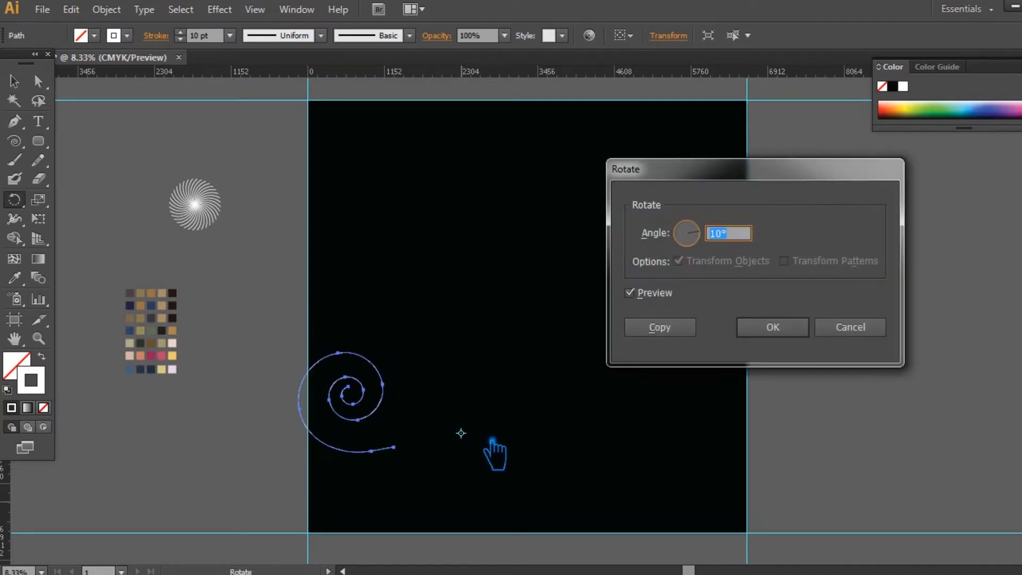
{"action": "type", "text": "60"}
{"action": "left_click", "coordinate": [691, 343]}
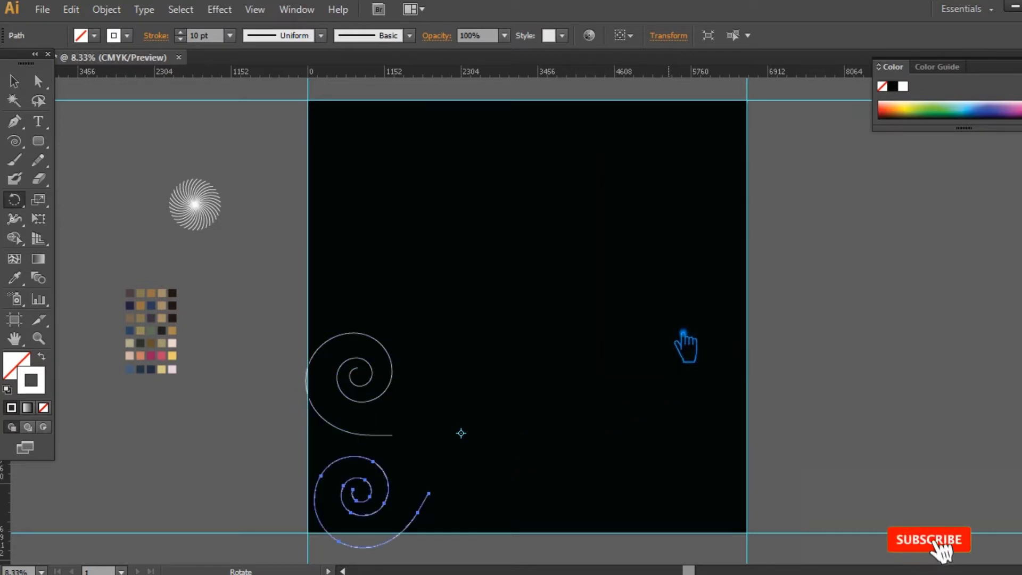
Repeat the rotated copy until six spirals form a complete ring, and deselect.
{"action": "key", "text": "ctrl+d"}
{"action": "key", "text": "ctrl+d"}
{"action": "key", "text": "ctrl+d"}
{"action": "key", "text": "ctrl+d"}
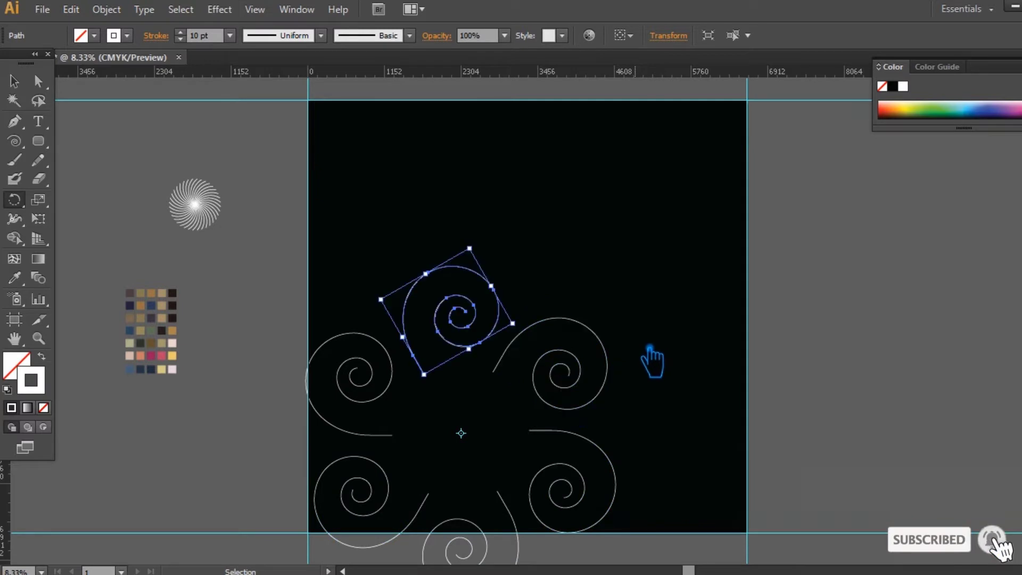
{"action": "key", "text": "v"}
{"action": "left_click", "coordinate": [849, 367]}
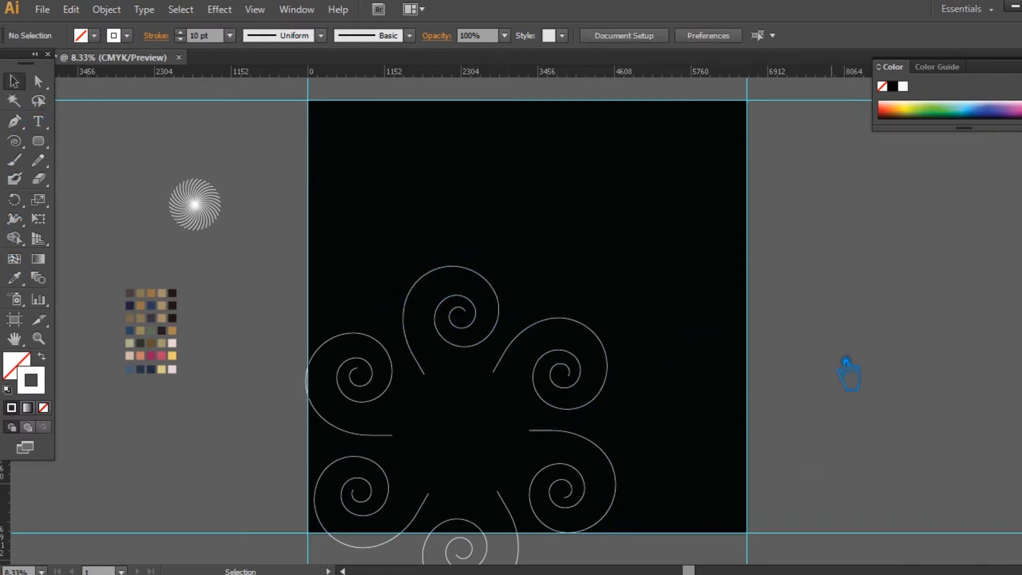
Group the six spirals and scale the group down to fit inside the lower part of the black square.
{"action": "left_click_drag", "start_coordinate": [696, 422], "coordinate": [631, 386]}
{"action": "left_click_drag", "start_coordinate": [545, 552], "coordinate": [210, 269]}
{"action": "key", "text": "ctrl+g"}
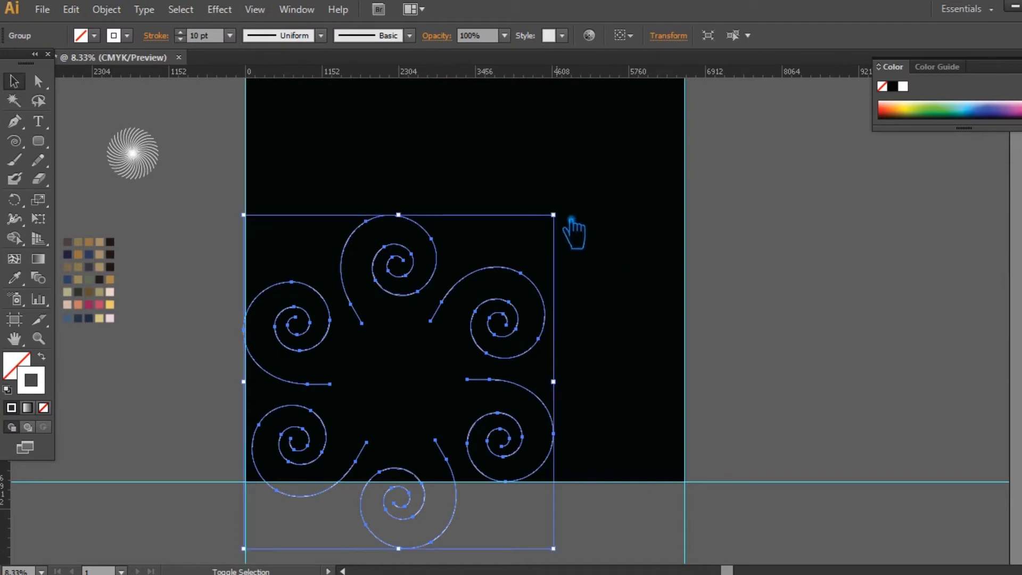
{"action": "left_click_drag", "start_coordinate": [557, 216], "coordinate": [476, 282]}
{"action": "left_click", "coordinate": [543, 271]}
{"action": "left_click_drag", "start_coordinate": [586, 318], "coordinate": [600, 396]}
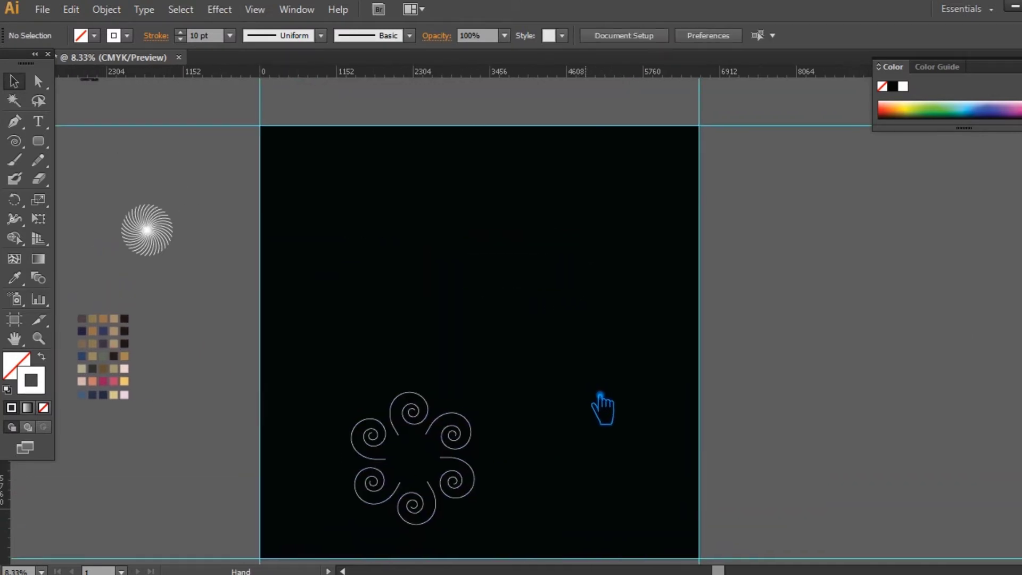
Give the spiral ring a 30 pt stroke with a width profile that tapers to a point at one end.
{"action": "left_click", "coordinate": [471, 455]}
{"action": "scroll", "coordinate": [197, 36], "scroll_direction": "up", "scroll_amount": 7}
{"action": "left_click", "coordinate": [321, 35]}
{"action": "left_click", "coordinate": [269, 169]}
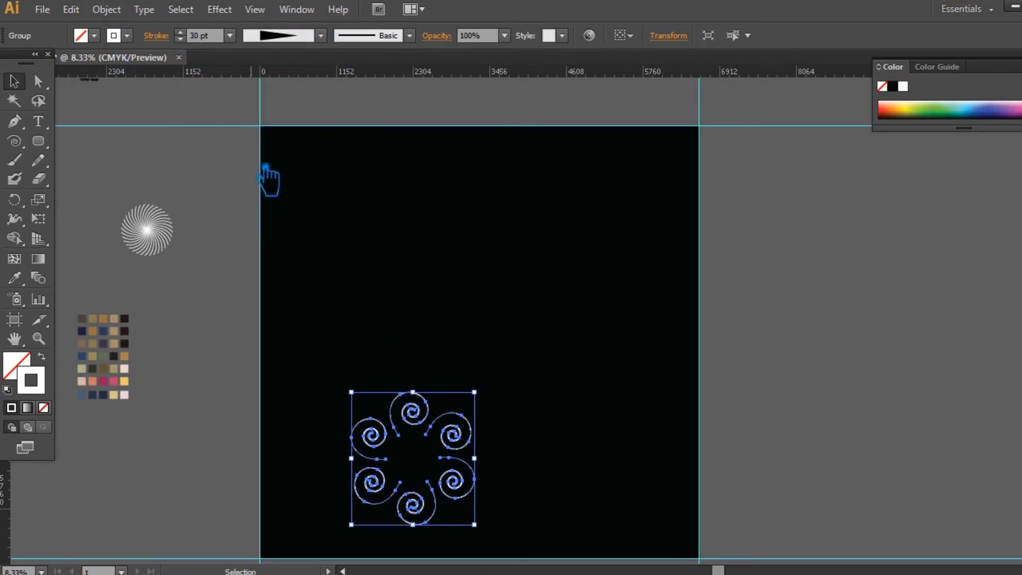
{"action": "left_click", "coordinate": [787, 311]}
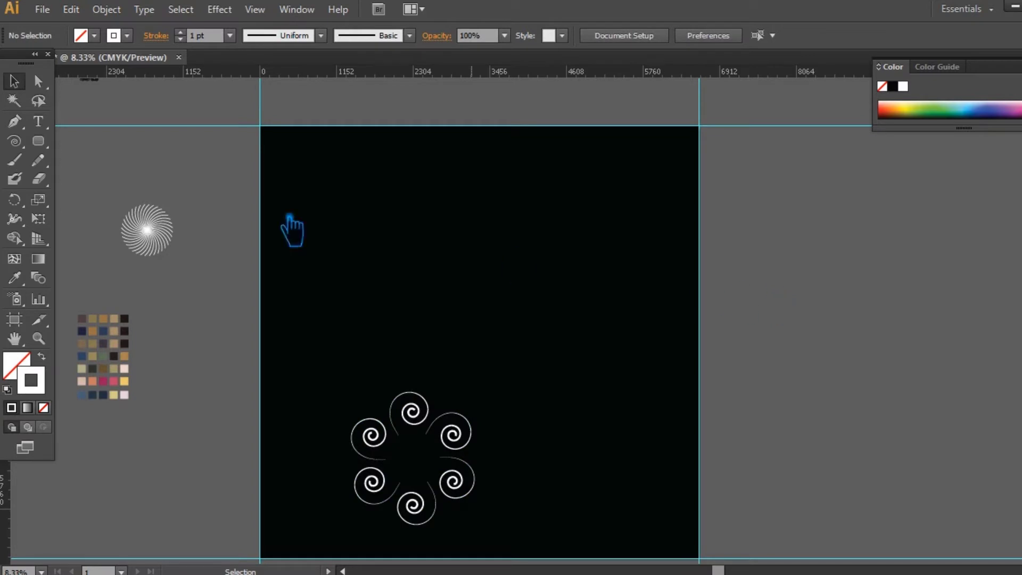
Apply the same one-ended tapered width profile to the small round swirl motif beside the black square.
{"action": "left_click", "coordinate": [169, 230]}
{"action": "left_click", "coordinate": [321, 35]}
{"action": "left_click", "coordinate": [271, 166]}
{"action": "left_click", "coordinate": [229, 205]}
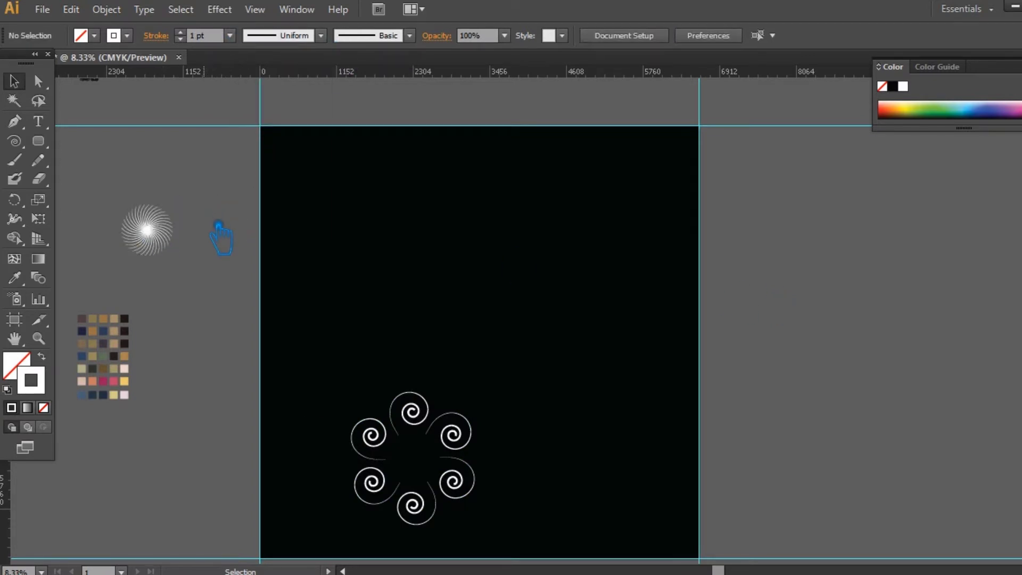
Place a copy of the small sitting dog silhouette beside the black square and fill it with white, ffffff.
{"action": "left_click_drag", "start_coordinate": [921, 242], "coordinate": [930, 413]}
{"action": "left_click_drag", "start_coordinate": [720, 222], "coordinate": [681, 308]}
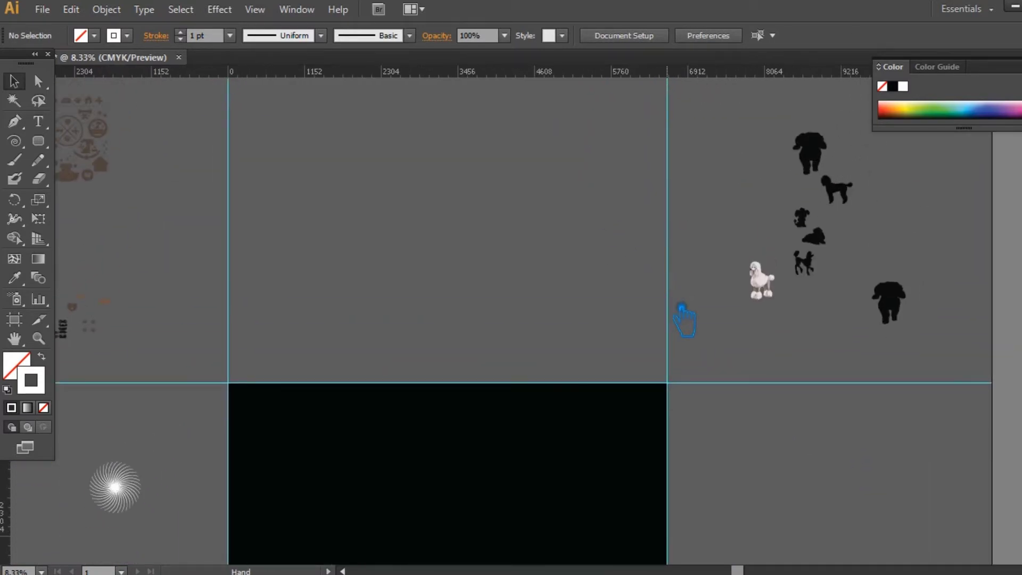
{"action": "left_click_drag", "start_coordinate": [804, 223], "coordinate": [215, 513]}
{"action": "left_click_drag", "start_coordinate": [367, 503], "coordinate": [508, 205]}
{"action": "left_click", "coordinate": [12, 365]}
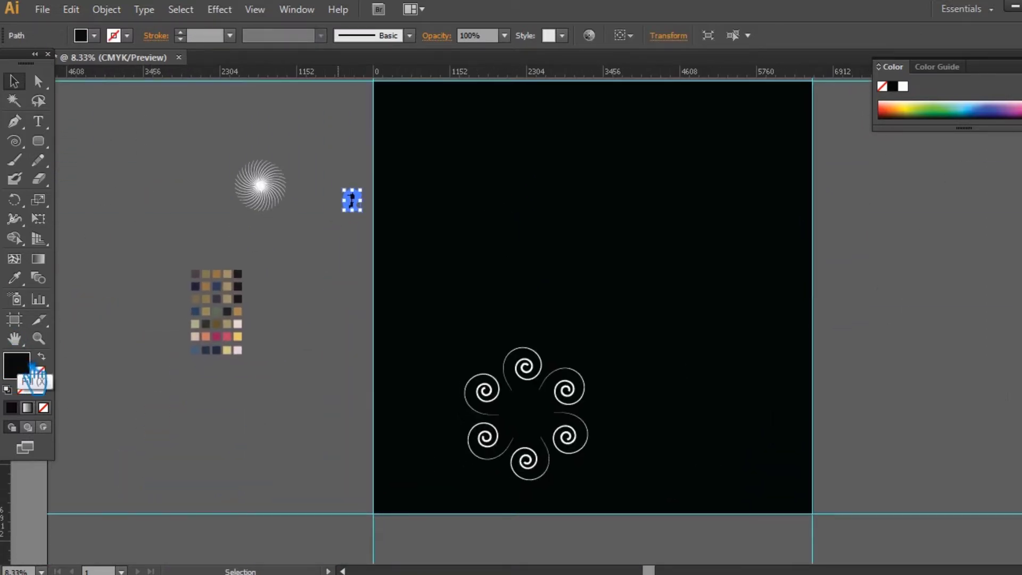
{"action": "double_click", "coordinate": [24, 367]}
{"action": "type", "text": "ffffff"}
{"action": "left_click", "coordinate": [559, 112]}
Enlarge the white dog silhouette and position it in the center of the spiral ring.
{"action": "left_click", "coordinate": [370, 205]}
{"action": "left_click_drag", "start_coordinate": [371, 206], "coordinate": [562, 400]}
{"action": "left_click", "coordinate": [721, 374]}
{"action": "key", "text": "ctrl+equal"}
{"action": "key", "text": "ctrl+equal"}
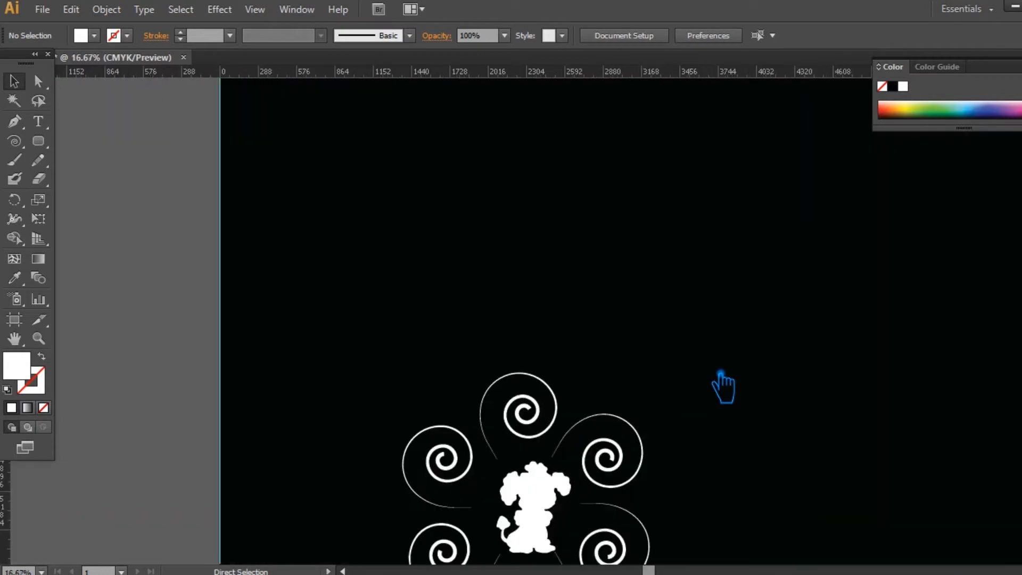
{"action": "left_click_drag", "start_coordinate": [714, 447], "coordinate": [710, 358]}
{"action": "left_click_drag", "start_coordinate": [549, 424], "coordinate": [542, 420]}
{"action": "left_click", "coordinate": [760, 287]}
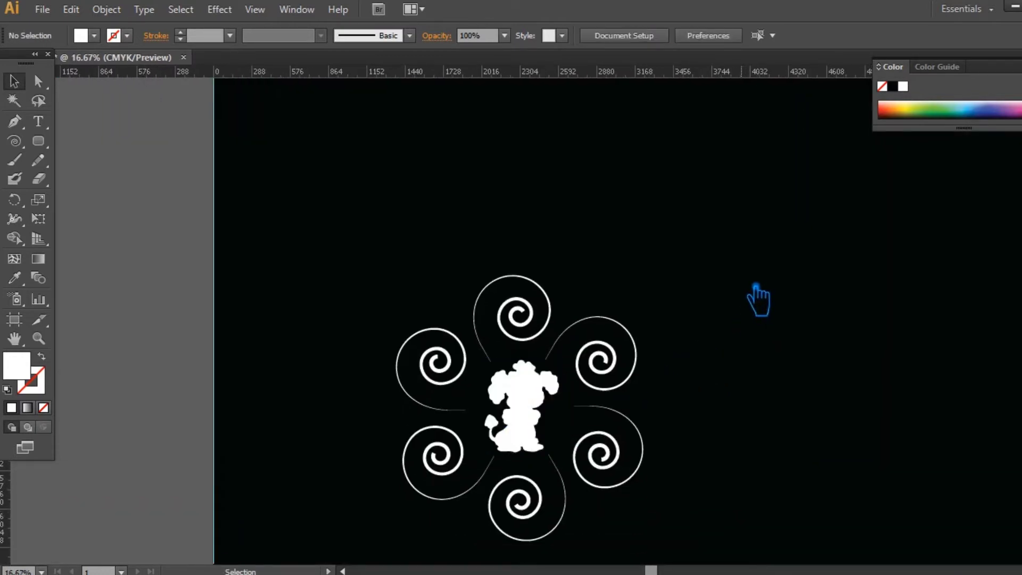
Move the white dog silhouette out of the spiral ring to the empty area right of the black square.
{"action": "key", "text": "ctrl+minus"}
{"action": "key", "text": "ctrl+minus"}
{"action": "key", "text": "ctrl+minus"}
{"action": "key", "text": "ctrl+minus"}
{"action": "left_click_drag", "start_coordinate": [626, 252], "coordinate": [605, 287]}
{"action": "left_click_drag", "start_coordinate": [497, 378], "coordinate": [733, 289]}
Place a copy of the white poodle illustration in the center of the spiral ring.
{"action": "left_click_drag", "start_coordinate": [595, 188], "coordinate": [550, 238]}
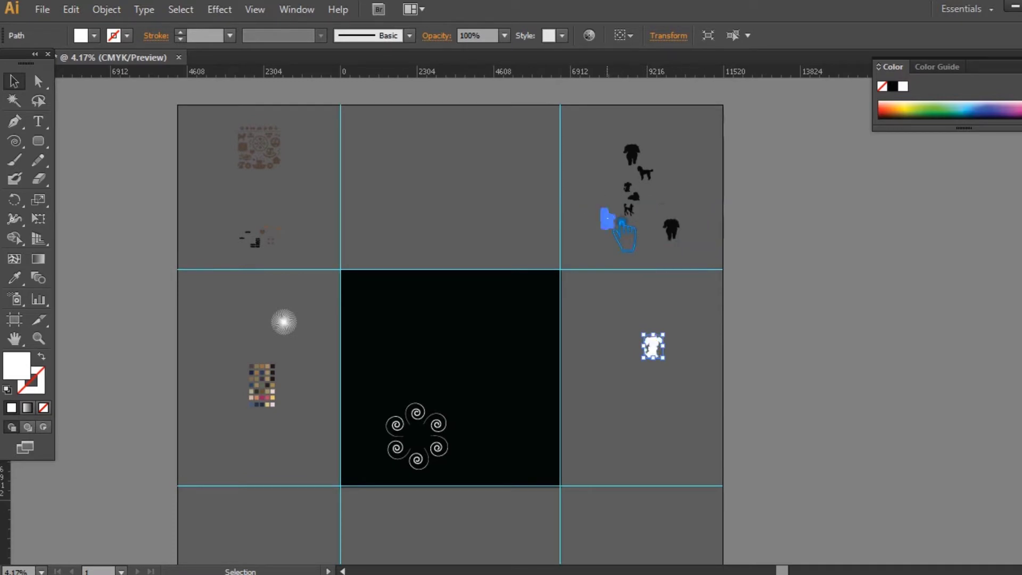
{"action": "left_click_drag", "start_coordinate": [607, 218], "coordinate": [420, 434]}
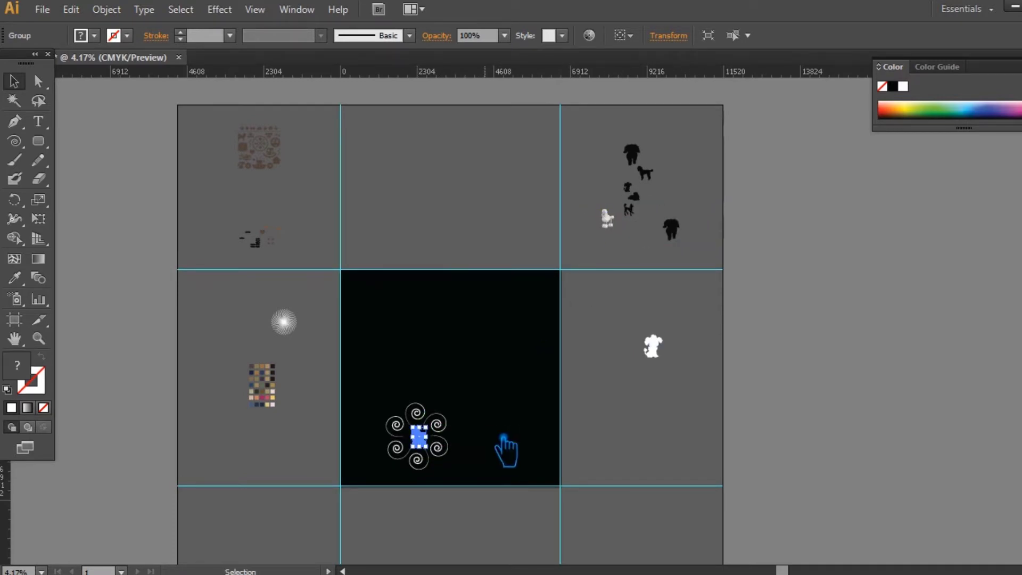
{"action": "key", "text": "ctrl+equal"}
{"action": "key", "text": "ctrl+equal"}
{"action": "key", "text": "ctrl+equal"}
{"action": "left_click_drag", "start_coordinate": [567, 450], "coordinate": [588, 251]}
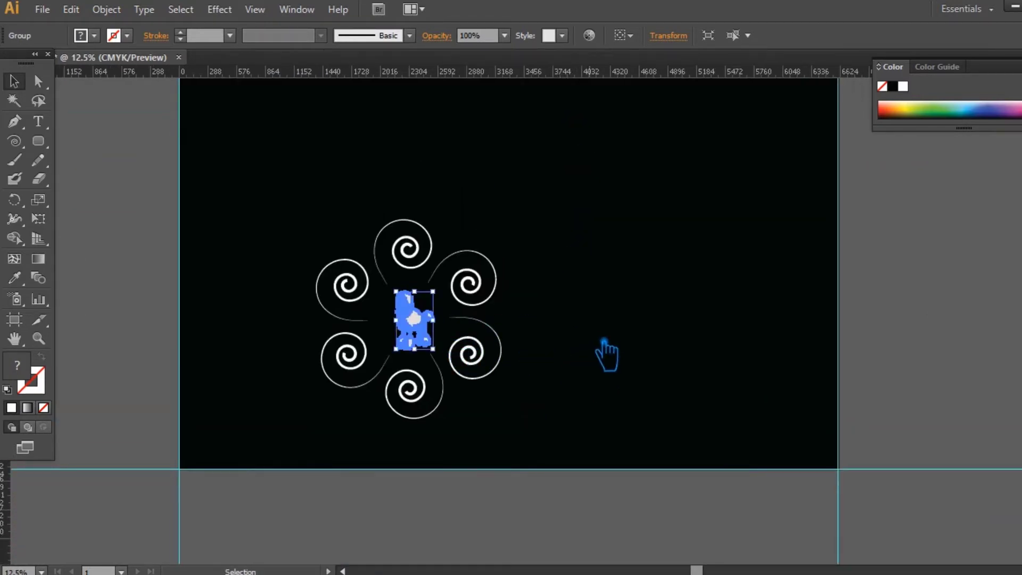
Enlarge the poodle to fill the middle of the spiral ring and fine-tune its position.
{"action": "left_click", "coordinate": [592, 337]}
{"action": "left_click", "coordinate": [471, 286]}
{"action": "left_click", "coordinate": [578, 343]}
{"action": "left_click", "coordinate": [419, 318]}
{"action": "left_click_drag", "start_coordinate": [432, 327], "coordinate": [467, 286]}
{"action": "left_click", "coordinate": [590, 275]}
{"action": "left_click_drag", "start_coordinate": [427, 335], "coordinate": [429, 328]}
{"action": "left_click", "coordinate": [607, 248]}
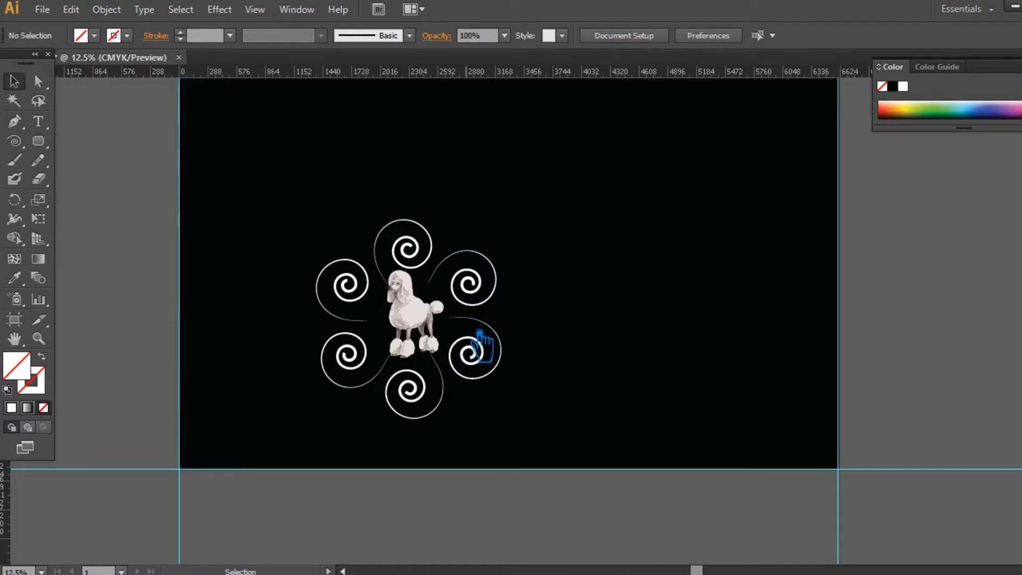
Center the spiral ring and the poodle on each other horizontally and vertically, and deselect.
{"action": "left_click", "coordinate": [468, 348]}
{"action": "left_click", "coordinate": [434, 331], "text": "shift"}
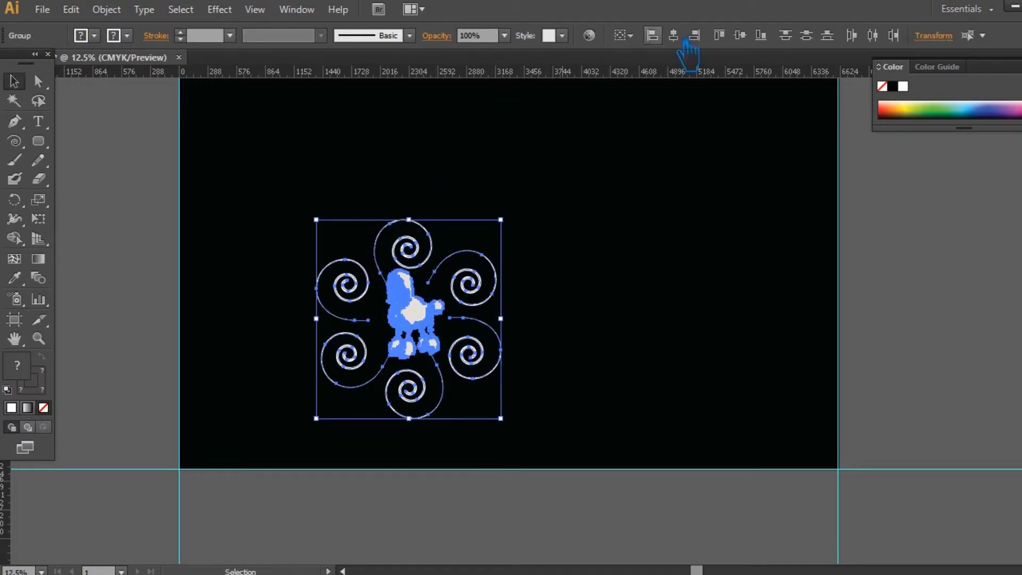
{"action": "left_click", "coordinate": [673, 36]}
{"action": "left_click", "coordinate": [740, 36]}
{"action": "left_click", "coordinate": [687, 313]}
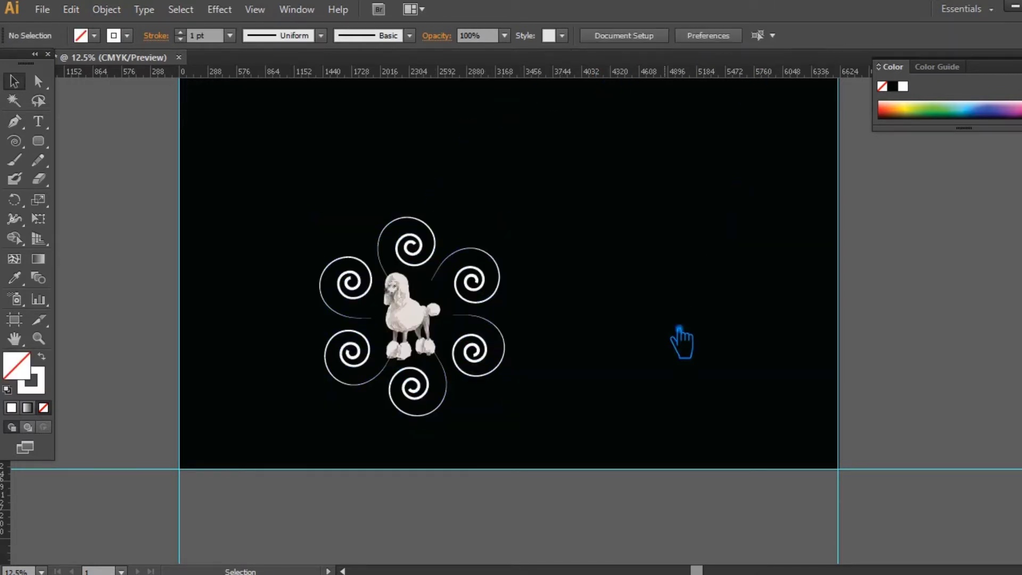
Try a larger size for the poodle inside the spiral ring, and undo the enlargement.
{"action": "left_click", "coordinate": [435, 310]}
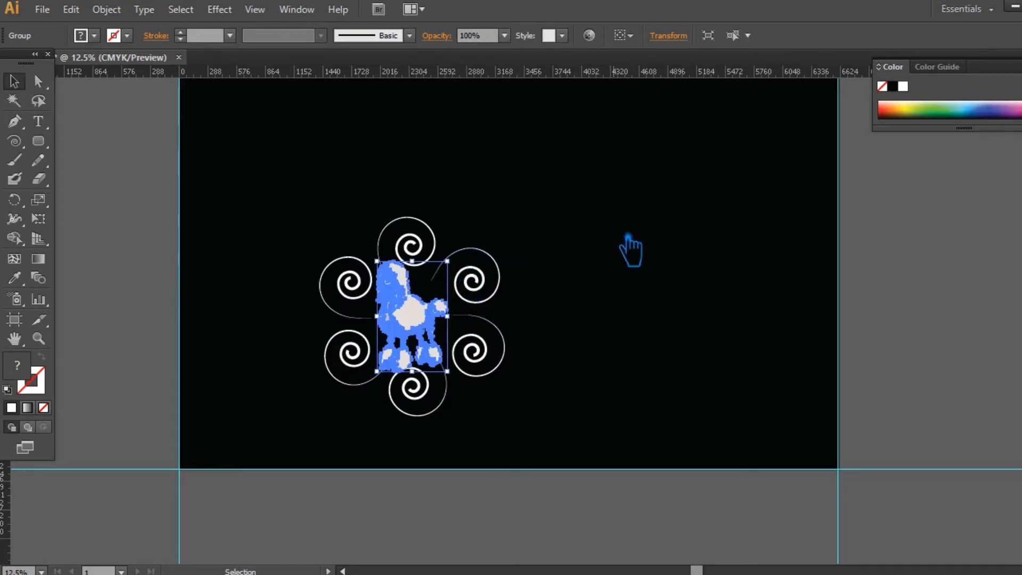
{"action": "left_click", "coordinate": [605, 240]}
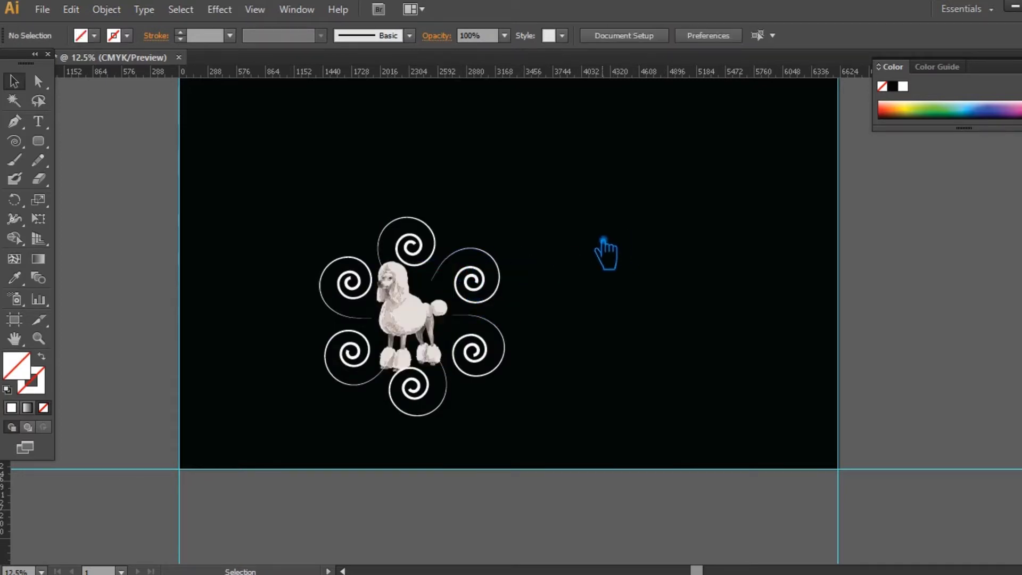
{"action": "key", "text": "ctrl+z"}
Change the spiral ring's stroke color from the color picker to a light tan and deselect.
{"action": "left_click", "coordinate": [483, 302]}
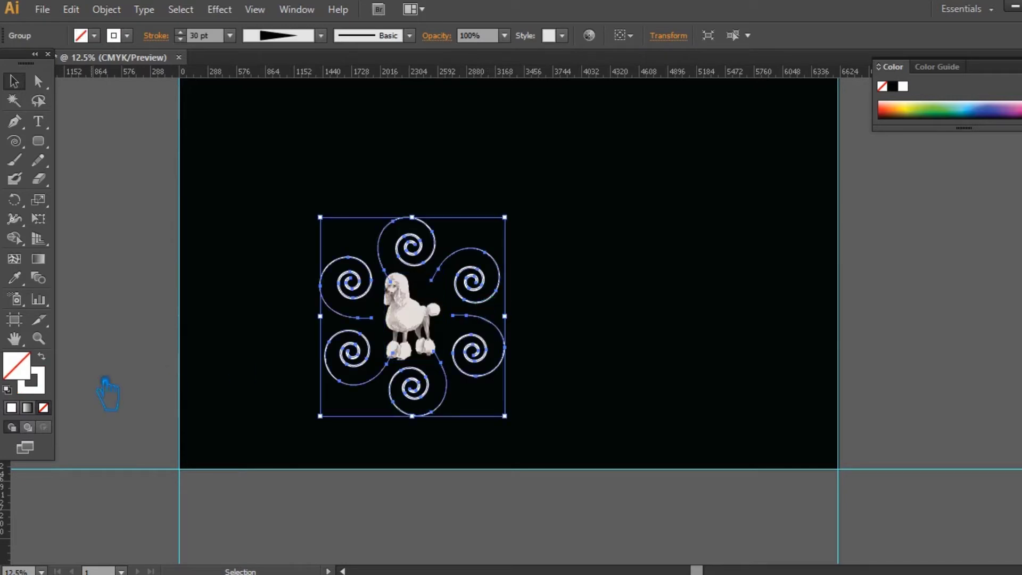
{"action": "double_click", "coordinate": [39, 393]}
{"action": "left_click_drag", "start_coordinate": [418, 270], "coordinate": [406, 305]}
{"action": "left_click_drag", "start_coordinate": [305, 223], "coordinate": [262, 142]}
{"action": "left_click", "coordinate": [551, 114]}
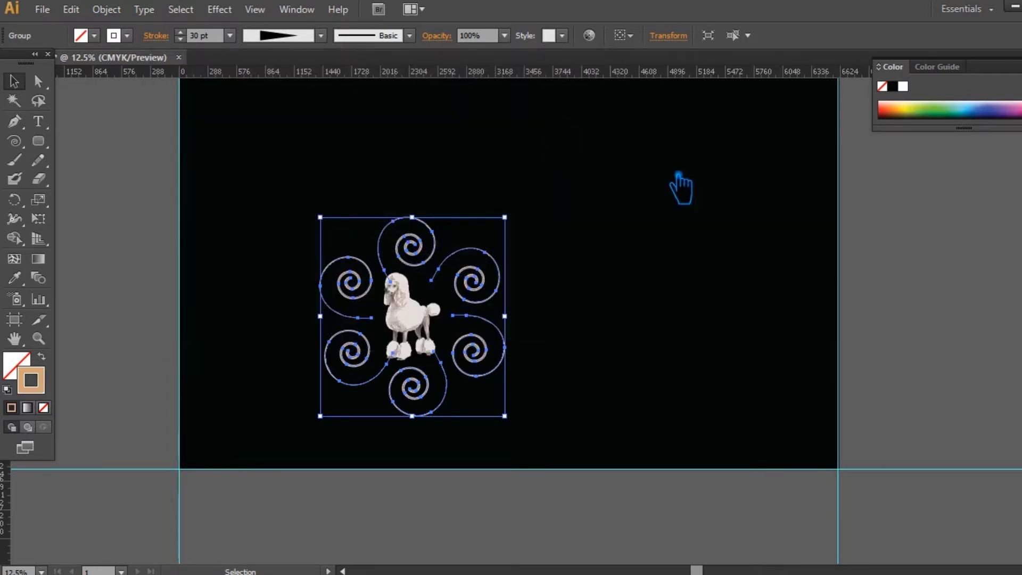
{"action": "left_click", "coordinate": [822, 255]}
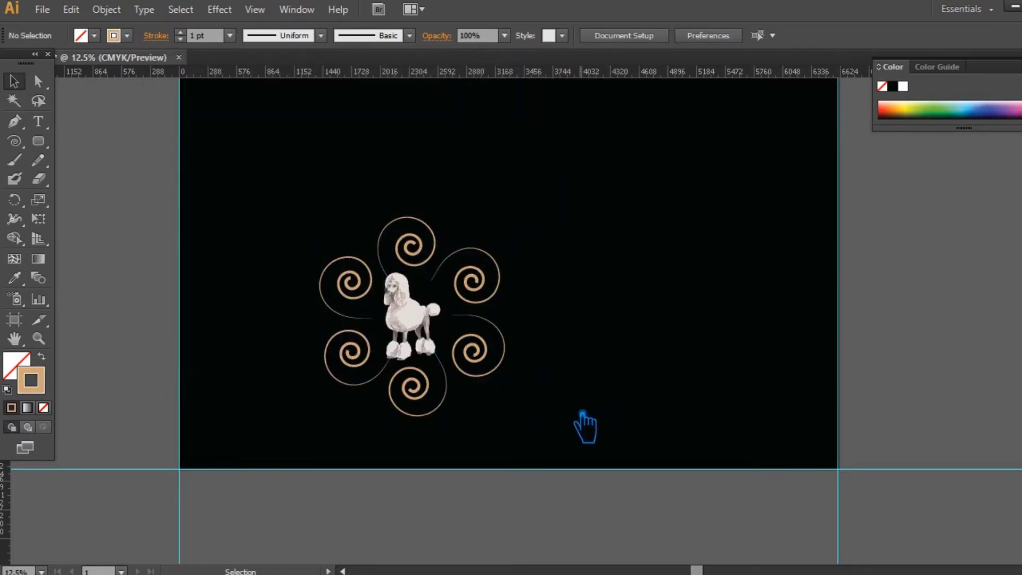
Apply the spiral ring's tan stroke to the white arc sunburst beside the black square with the Eyedropper, and deselect.
{"action": "left_click_drag", "start_coordinate": [633, 353], "coordinate": [852, 509]}
{"action": "left_click", "coordinate": [232, 140]}
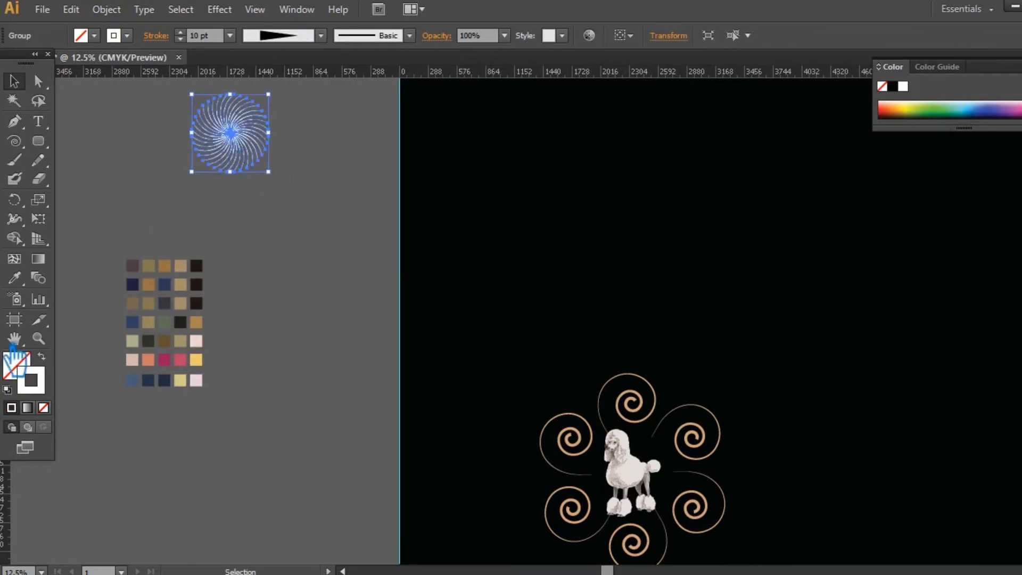
{"action": "left_click", "coordinate": [19, 278]}
{"action": "left_click", "coordinate": [582, 446]}
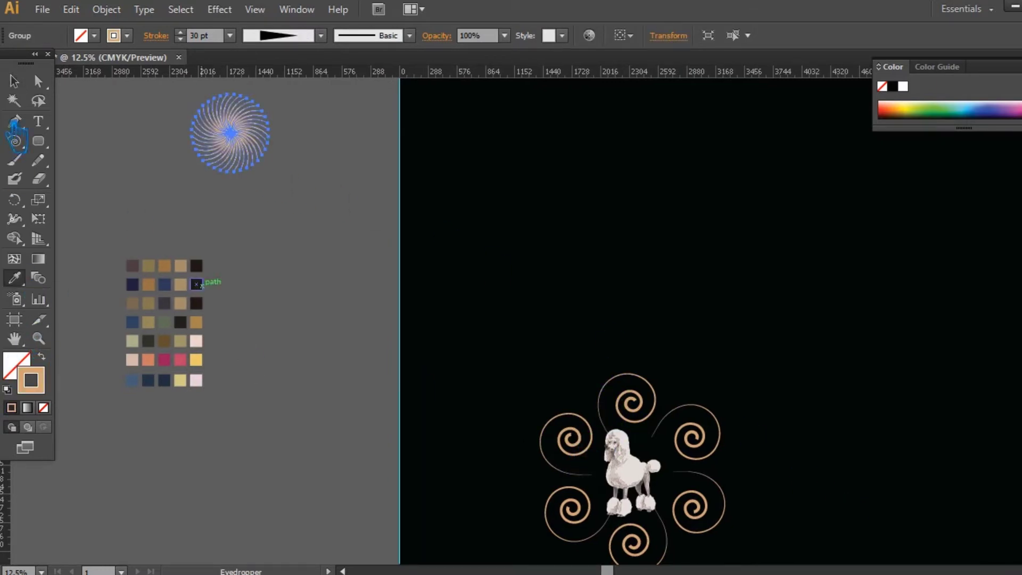
{"action": "left_click", "coordinate": [14, 81]}
{"action": "left_click", "coordinate": [317, 193]}
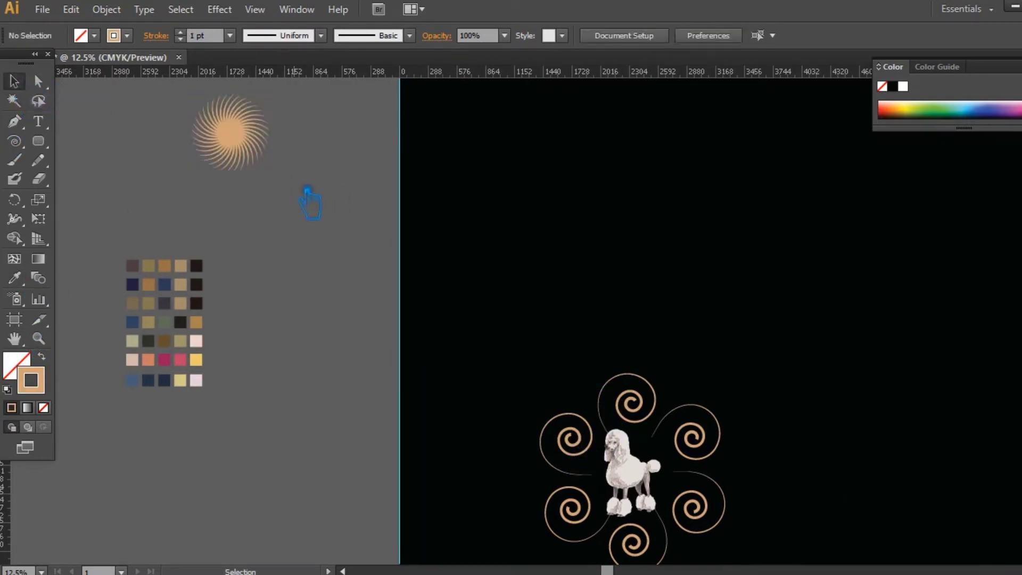
Place a copy of the tan sunburst above the ring's upper-left spiral and scale it down to about the spiral's width.
{"action": "left_click_drag", "start_coordinate": [332, 286], "coordinate": [279, 261]}
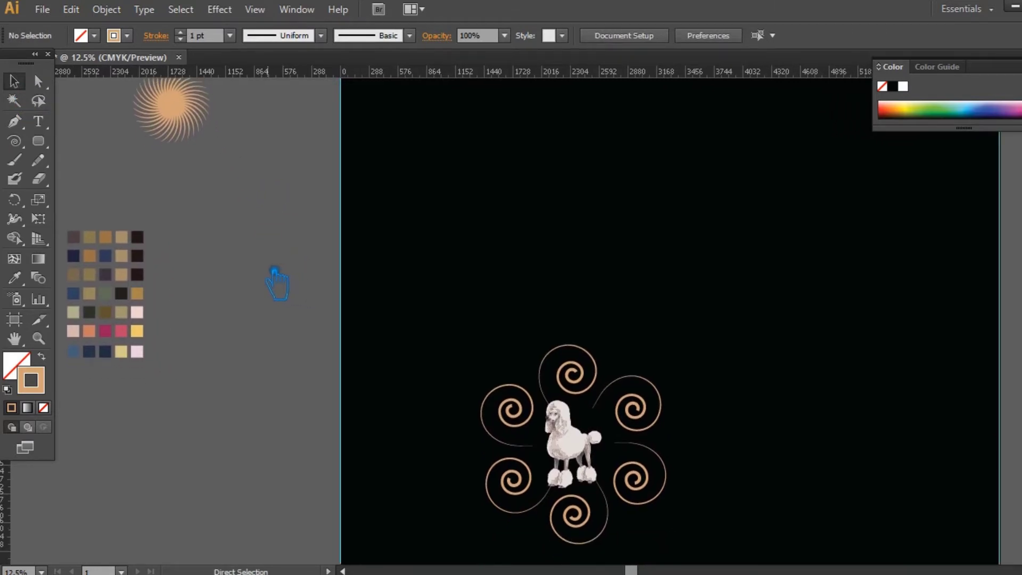
{"action": "left_click_drag", "start_coordinate": [188, 123], "coordinate": [516, 356]}
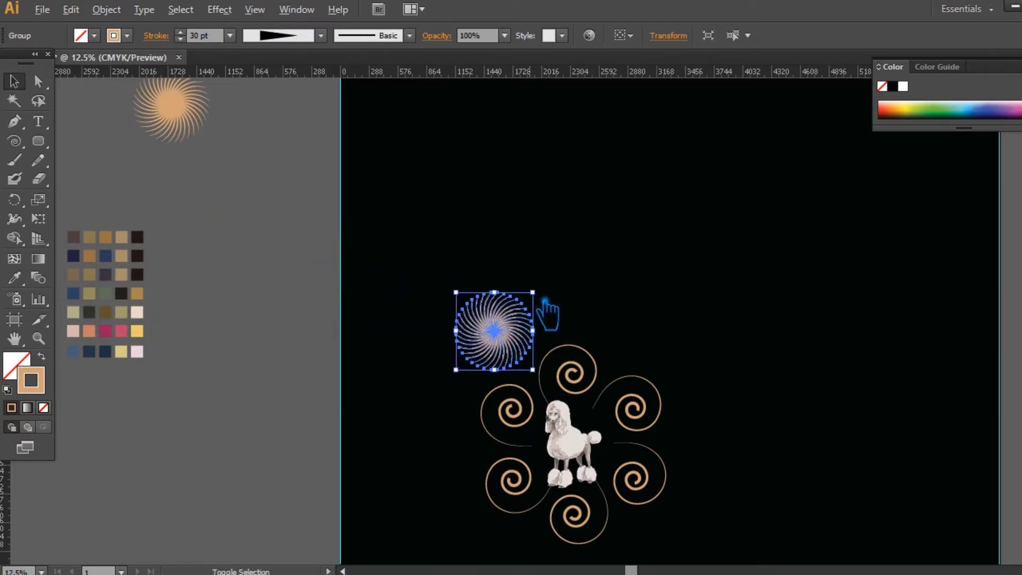
{"action": "left_click_drag", "start_coordinate": [542, 302], "coordinate": [524, 356]}
{"action": "left_click", "coordinate": [570, 279]}
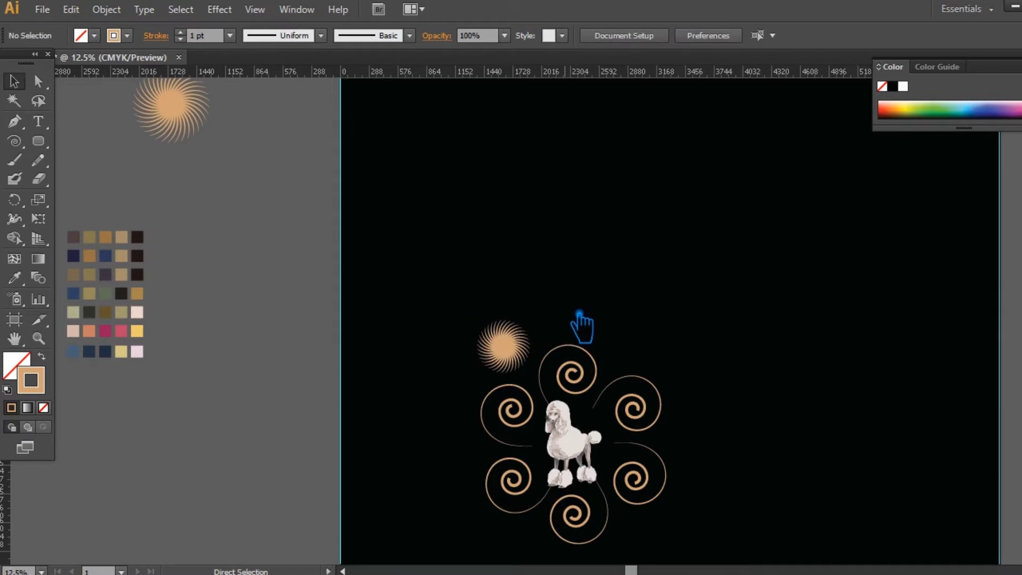
Shift the sunburst copy slightly so it lines up vertically with the ring's upper-left spiral.
{"action": "key", "text": "ctrl+plus"}
{"action": "key", "text": "ctrl+plus"}
{"action": "key", "text": "ctrl+plus"}
{"action": "left_click_drag", "start_coordinate": [480, 399], "coordinate": [504, 389]}
{"action": "left_click", "coordinate": [666, 312]}
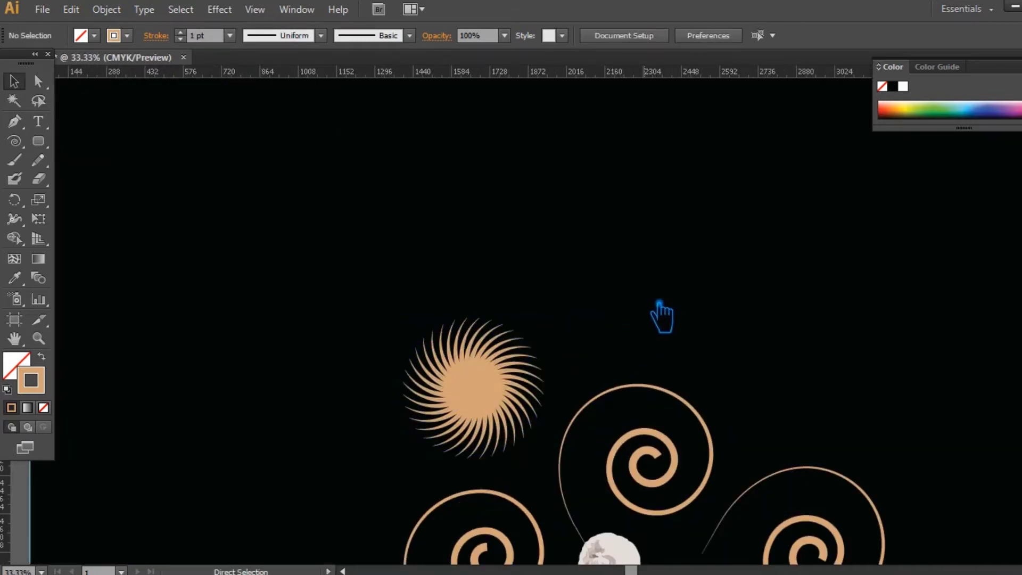
{"action": "key", "text": "ctrl+minus"}
{"action": "key", "text": "ctrl+minus"}
{"action": "left_click_drag", "start_coordinate": [754, 354], "coordinate": [563, 284]}
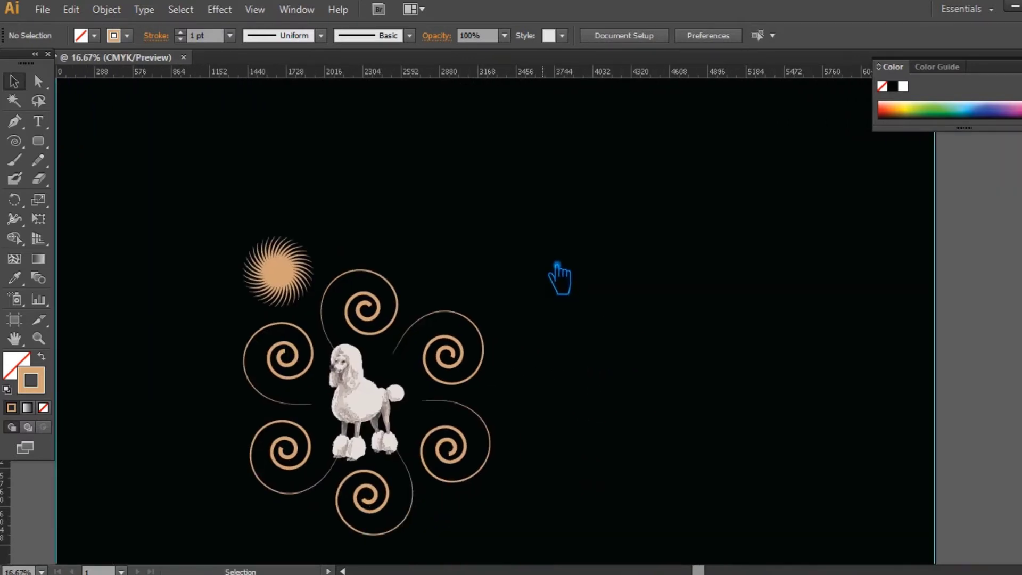
Scale the spiral ring down around its center so the spirals sit close around the poodle.
{"action": "left_click", "coordinate": [478, 365]}
{"action": "left_click_drag", "start_coordinate": [491, 270], "coordinate": [485, 300]}
{"action": "left_click", "coordinate": [541, 298]}
{"action": "left_click", "coordinate": [455, 365]}
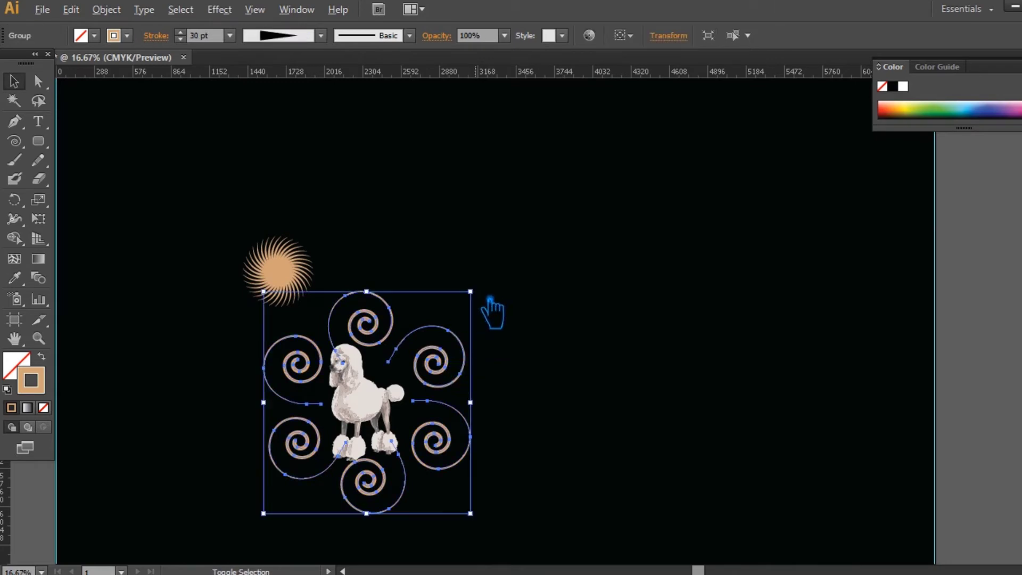
{"action": "left_click_drag", "start_coordinate": [486, 299], "coordinate": [463, 313]}
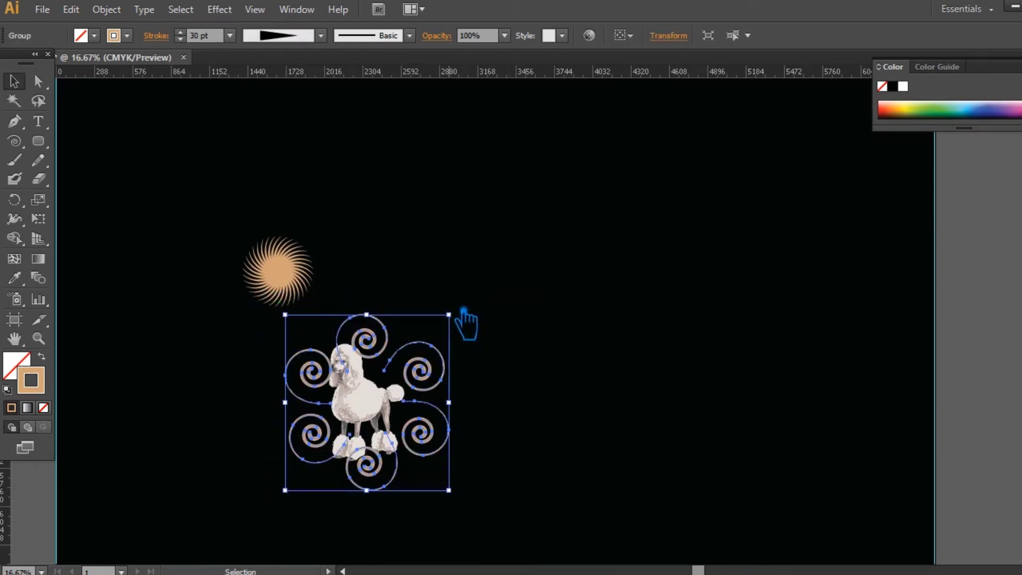
{"action": "left_click", "coordinate": [535, 325]}
Select the spiral ring together with the poodle and center them on each other horizontally.
{"action": "left_click_drag", "start_coordinate": [483, 471], "coordinate": [335, 344]}
{"action": "left_click", "coordinate": [516, 364]}
{"action": "left_click", "coordinate": [378, 406]}
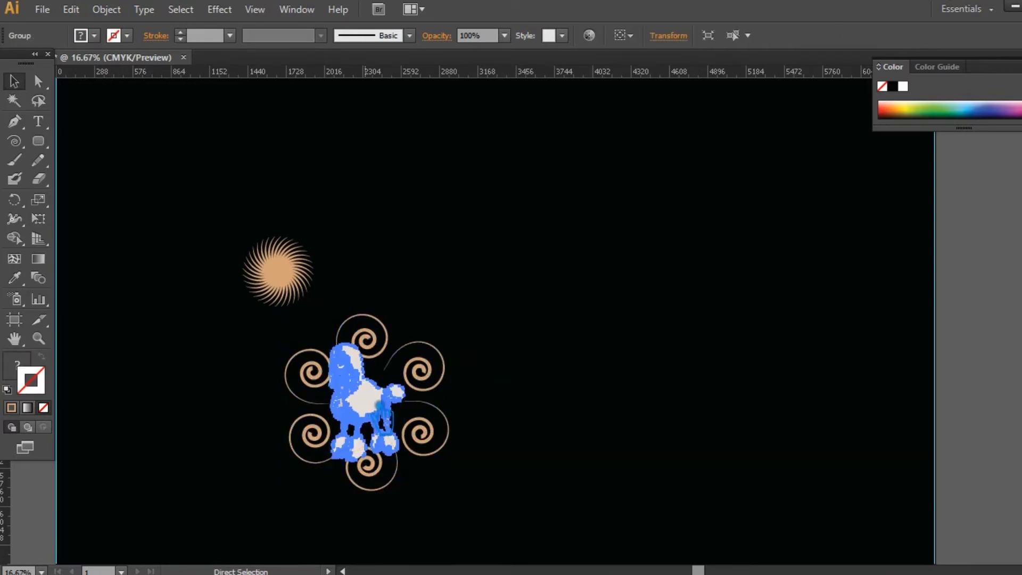
{"action": "left_click", "coordinate": [505, 394]}
{"action": "left_click_drag", "start_coordinate": [447, 481], "coordinate": [319, 401]}
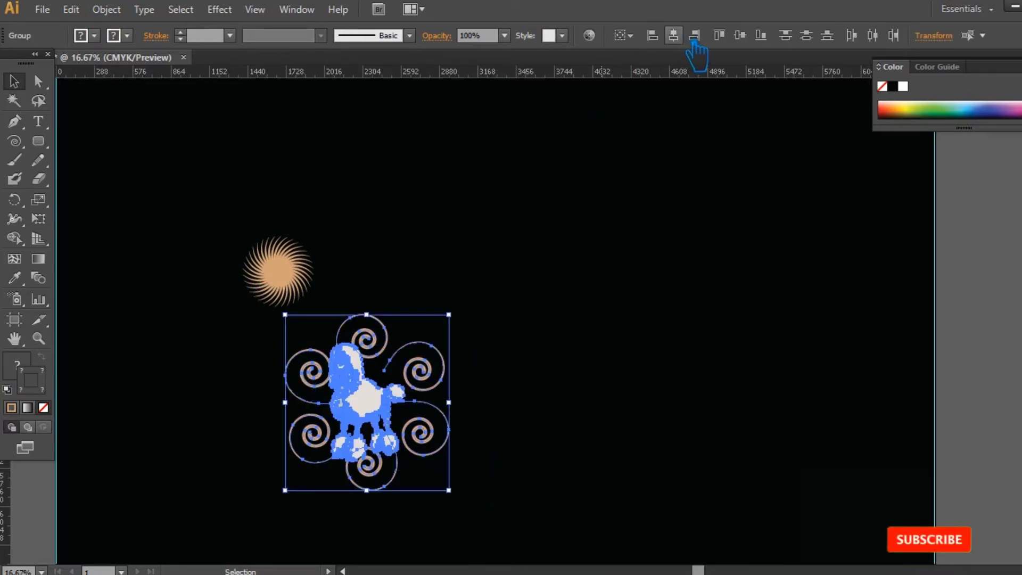
{"action": "left_click", "coordinate": [503, 362]}
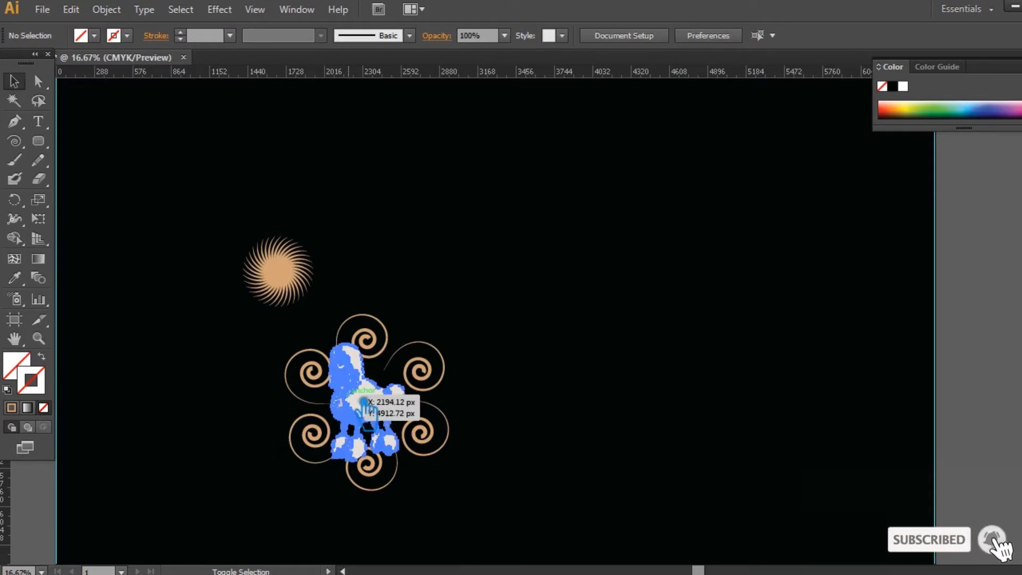
Move the poodle slightly to the right within the spiral ring and scale it down a little.
{"action": "left_click", "coordinate": [364, 406]}
{"action": "left_click", "coordinate": [549, 360]}
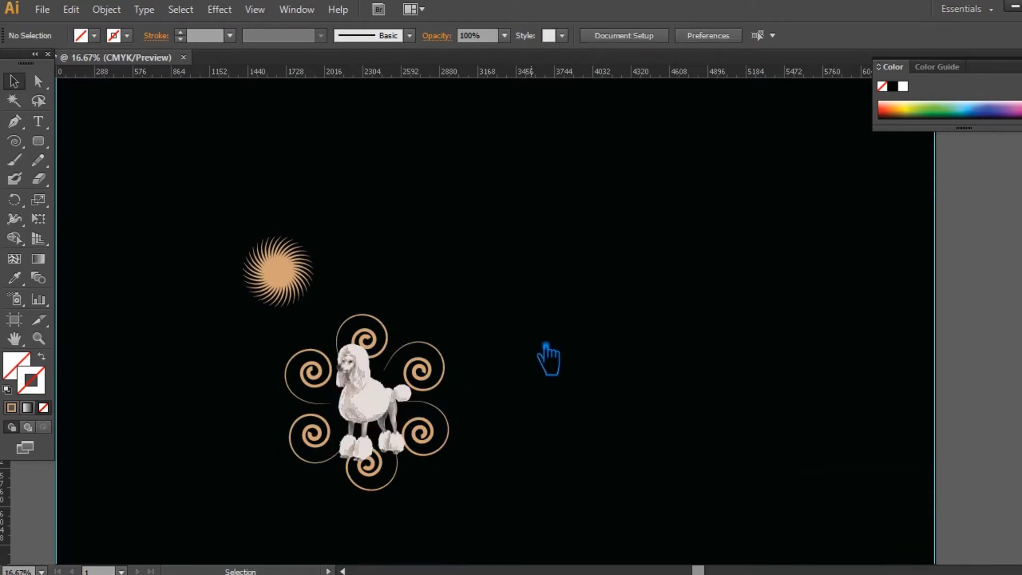
{"action": "left_click", "coordinate": [378, 394]}
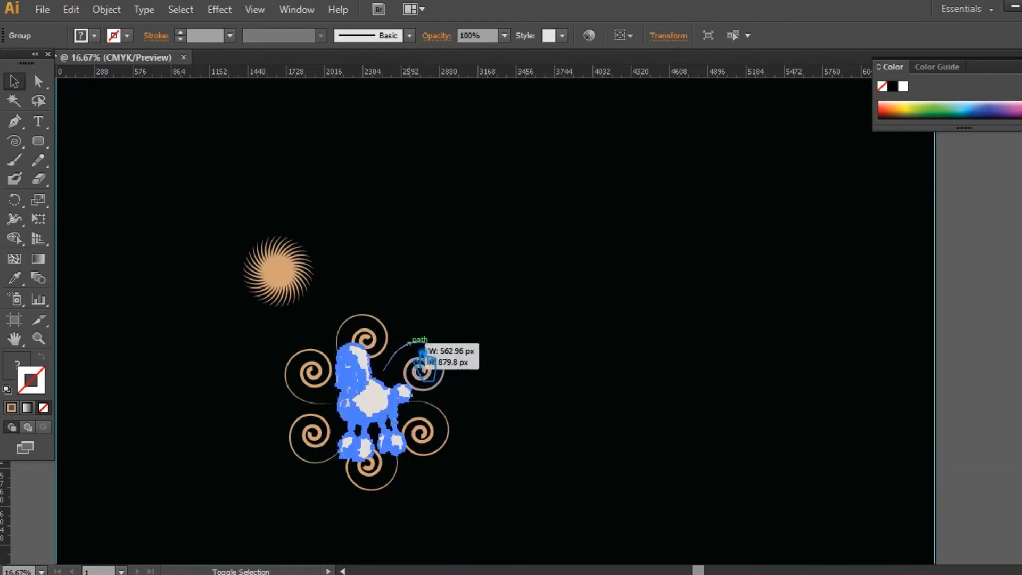
{"action": "left_click", "coordinate": [578, 367]}
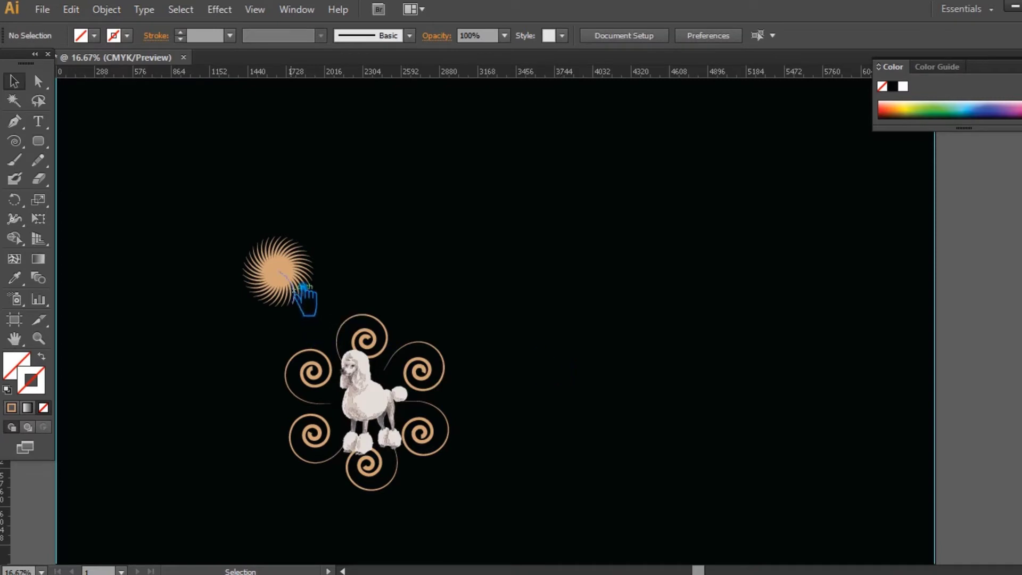
Shrink the sunburst and move it down close above the ring's upper-left spiral.
{"action": "left_click", "coordinate": [291, 268]}
{"action": "left_click_drag", "start_coordinate": [313, 236], "coordinate": [302, 308]}
{"action": "left_click", "coordinate": [392, 239]}
{"action": "left_click", "coordinate": [410, 292]}
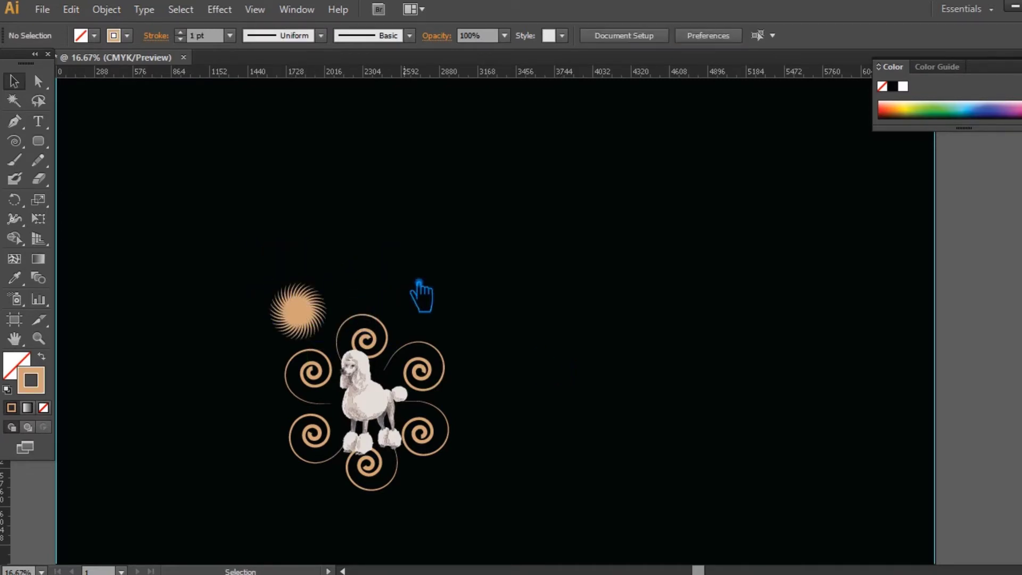
Reduce the sunburst's stroke weight to 15 pt and deselect it.
{"action": "left_click", "coordinate": [297, 311]}
{"action": "left_click", "coordinate": [181, 39]}
{"action": "left_click", "coordinate": [180, 39]}
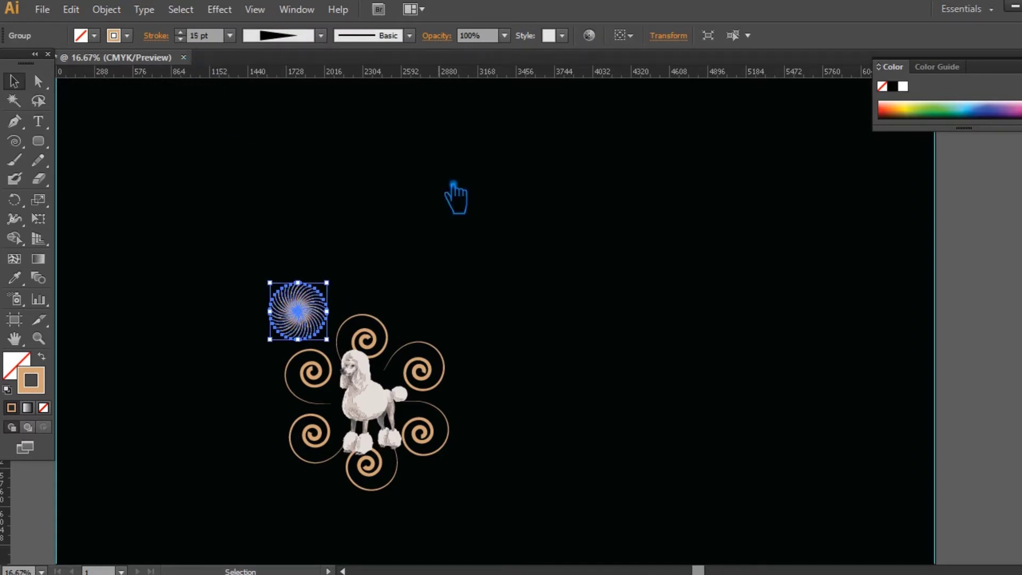
{"action": "left_click", "coordinate": [446, 245]}
Scale the sunburst down to about the upper-left spiral's width and reposition it just above that spiral.
{"action": "key", "text": "ctrl+plus"}
{"action": "key", "text": "ctrl+plus"}
{"action": "left_click_drag", "start_coordinate": [398, 252], "coordinate": [666, 293]}
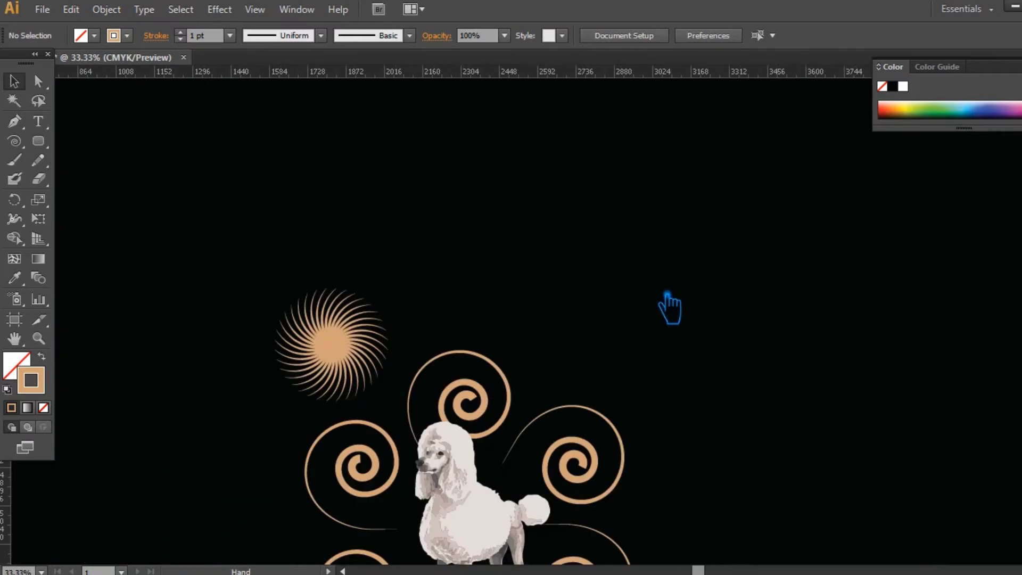
{"action": "left_click", "coordinate": [364, 362]}
{"action": "left_click_drag", "start_coordinate": [399, 290], "coordinate": [406, 313]}
{"action": "left_click", "coordinate": [422, 324]}
{"action": "left_click_drag", "start_coordinate": [367, 356], "coordinate": [382, 368]}
Nudge the sunburst to the right in small increments to align it over the upper-left spiral.
{"action": "scroll", "coordinate": [541, 304], "scroll_direction": "up", "scroll_amount": 3}
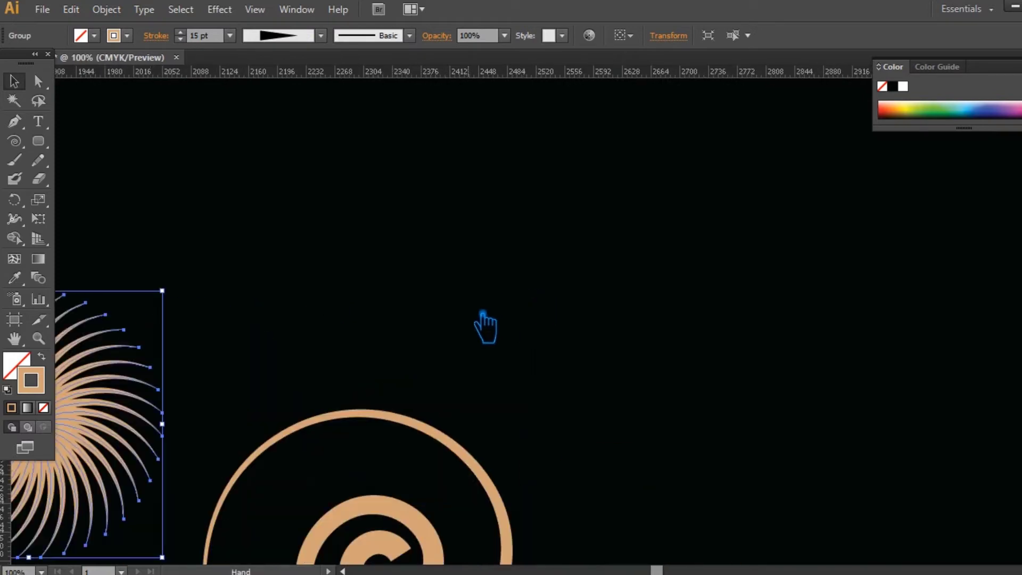
{"action": "left_click_drag", "start_coordinate": [488, 326], "coordinate": [717, 223]}
{"action": "left_click", "coordinate": [491, 338]}
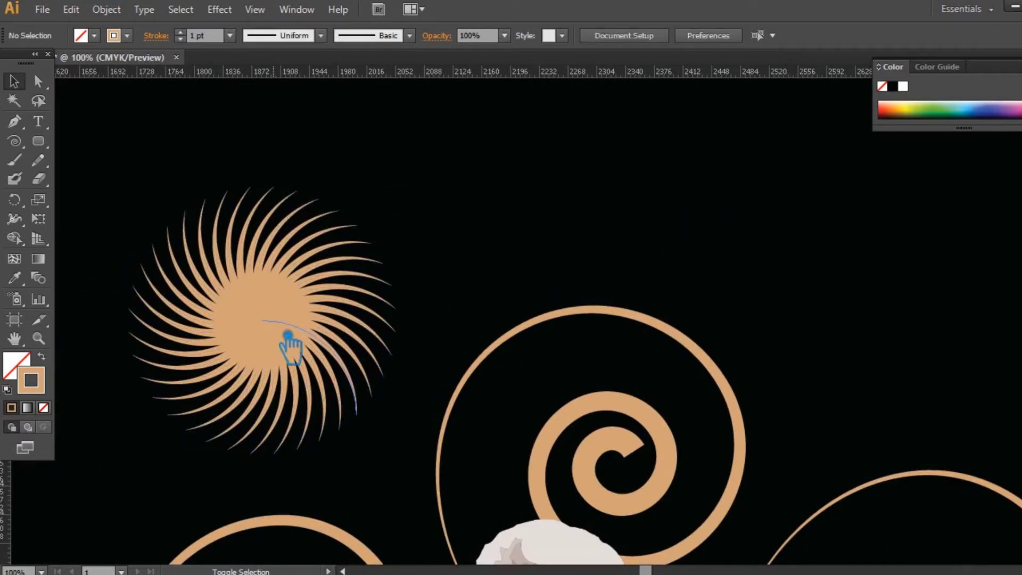
{"action": "left_click_drag", "start_coordinate": [289, 336], "coordinate": [296, 337]}
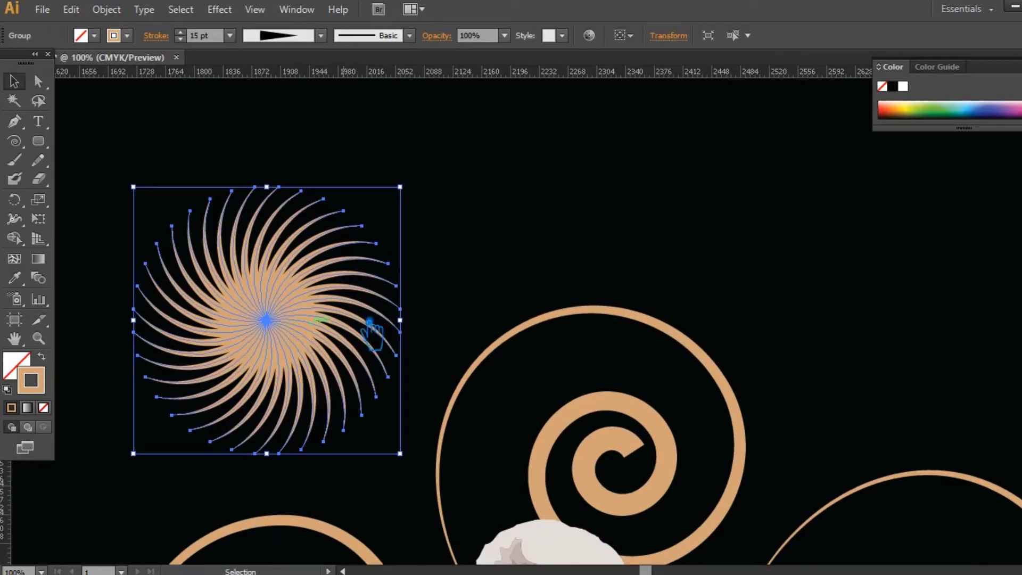
{"action": "key", "text": "Right"}
{"action": "key", "text": "Right"}
{"action": "key", "text": "Right"}
{"action": "key", "text": "Right"}
{"action": "key", "text": "Right"}
{"action": "key", "text": "Right"}
{"action": "key", "text": "Right"}
{"action": "key", "text": "Right"}
{"action": "key", "text": "Right"}
{"action": "key", "text": "Right"}
{"action": "key", "text": "Right"}
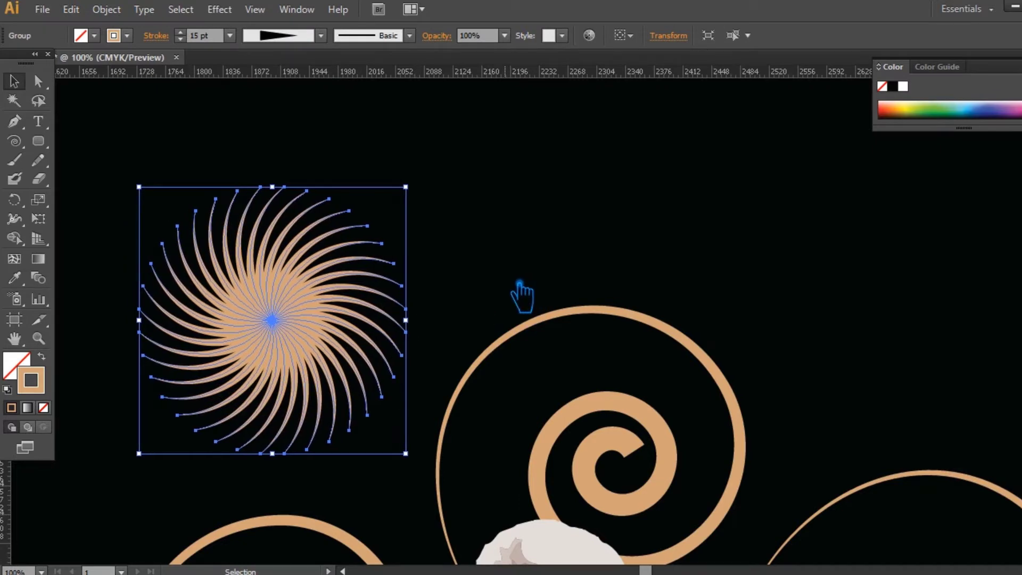
Rotate copies of the sunburst by 60° around the ring's center, repeating until six sunbursts surround the spirals.
{"action": "scroll", "coordinate": [514, 298], "scroll_direction": "down", "scroll_amount": 3}
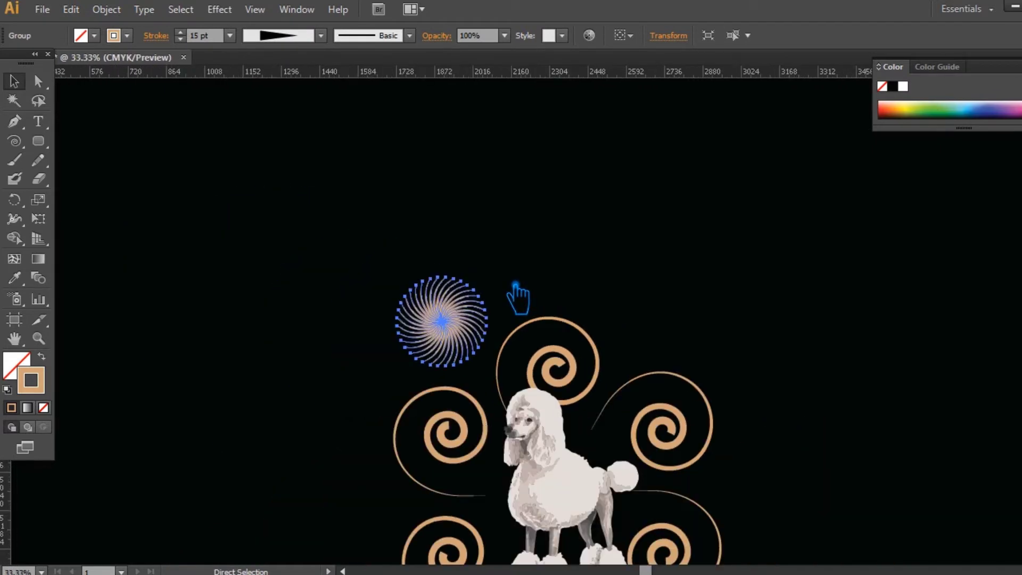
{"action": "left_click_drag", "start_coordinate": [637, 357], "coordinate": [561, 228]}
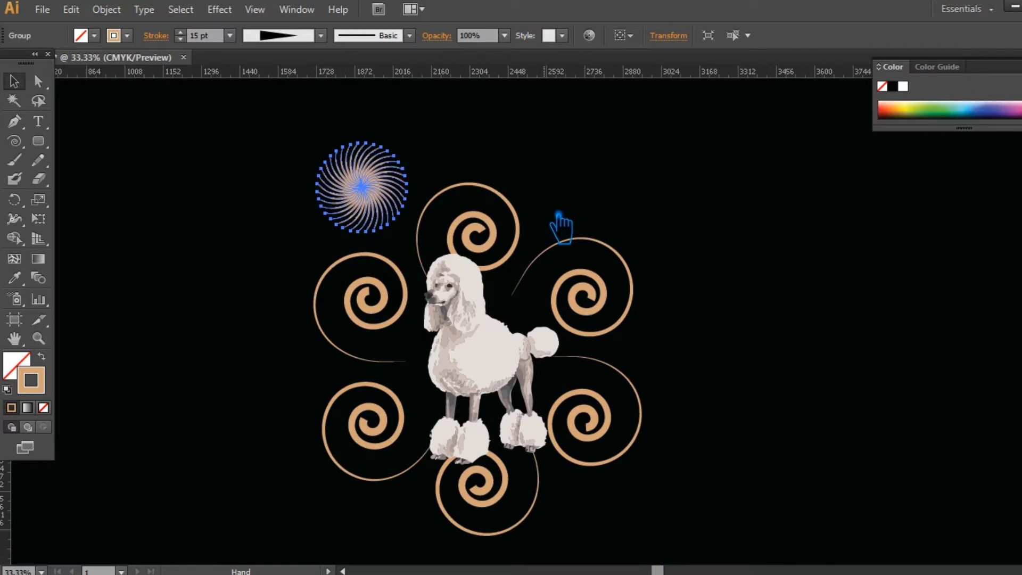
{"action": "left_click", "coordinate": [20, 203]}
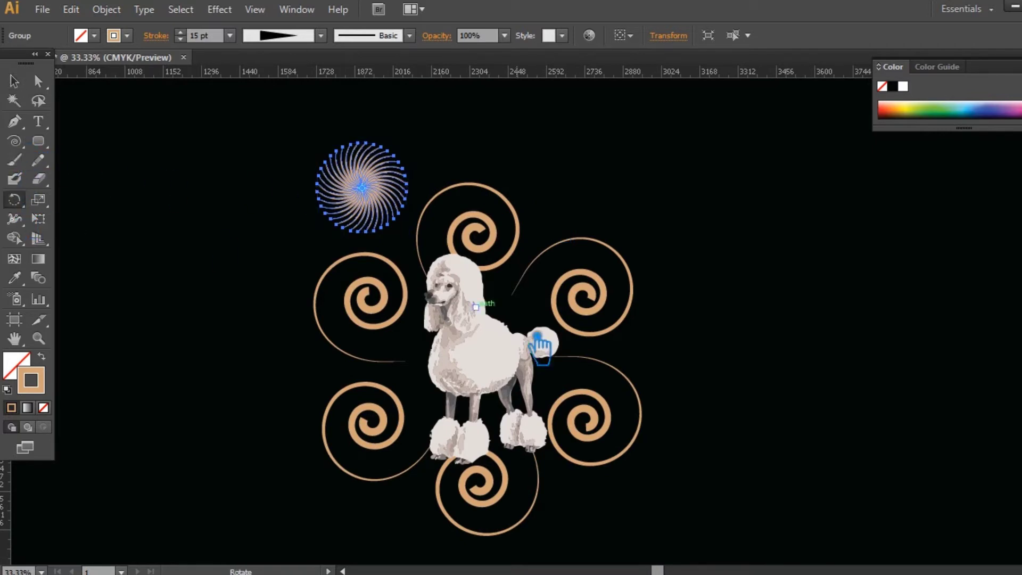
{"action": "left_click", "coordinate": [483, 353], "text": "alt"}
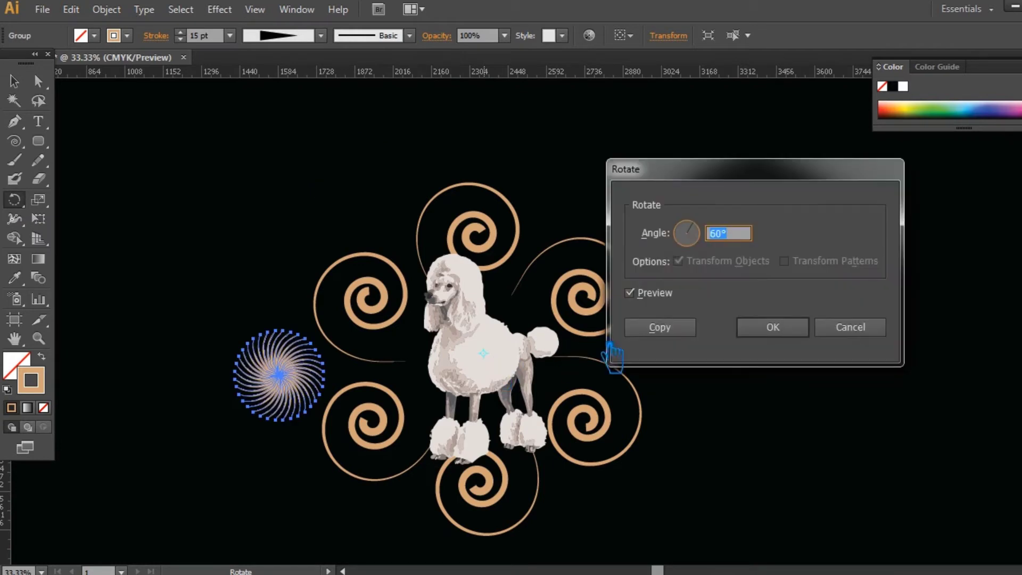
{"action": "left_click", "coordinate": [692, 339]}
{"action": "key", "text": "ctrl+d"}
{"action": "key", "text": "ctrl+d"}
{"action": "key", "text": "ctrl+d"}
{"action": "key", "text": "ctrl+d"}
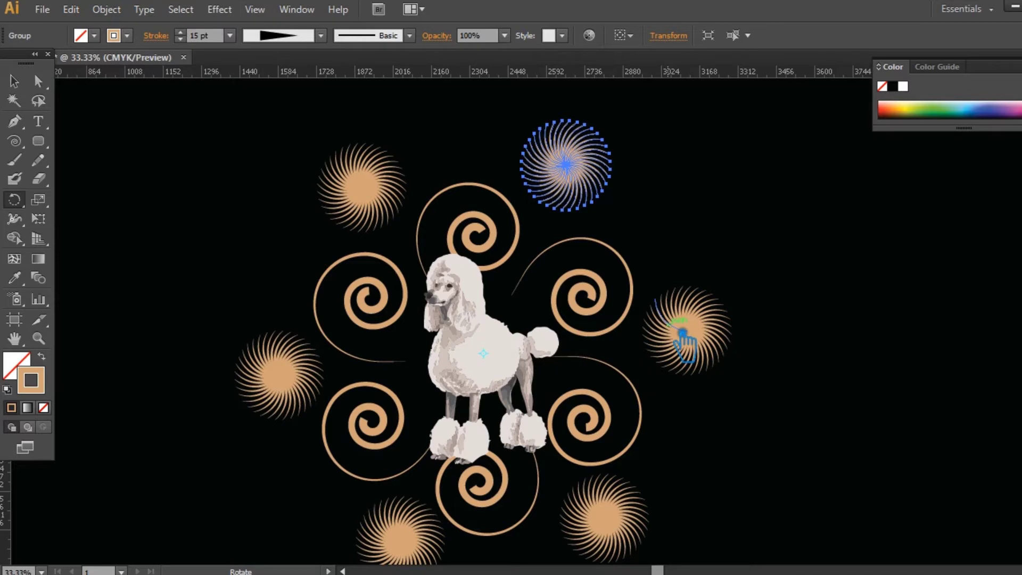
{"action": "left_click", "coordinate": [16, 82]}
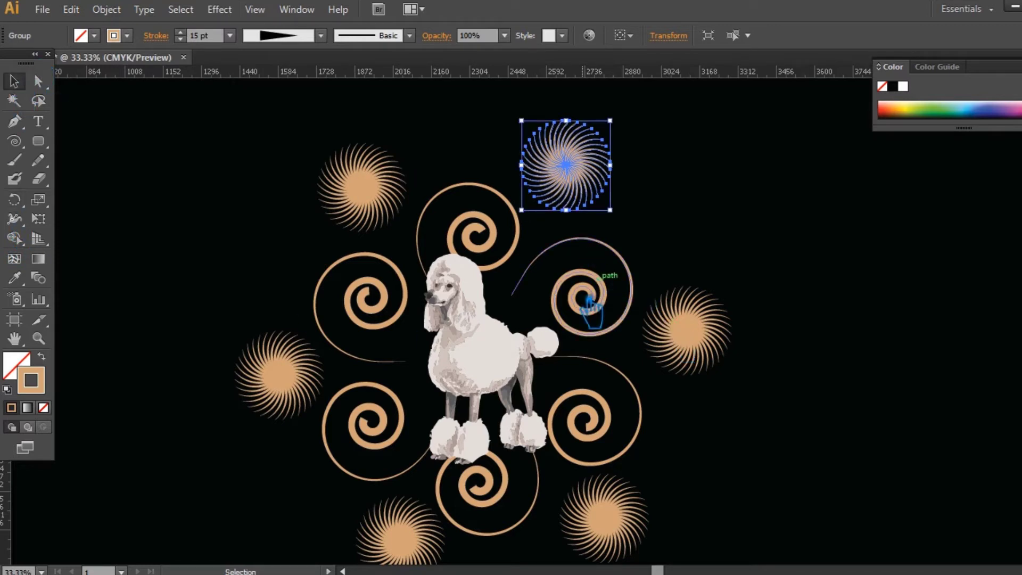
{"action": "left_click", "coordinate": [589, 305]}
{"action": "left_click", "coordinate": [409, 36]}
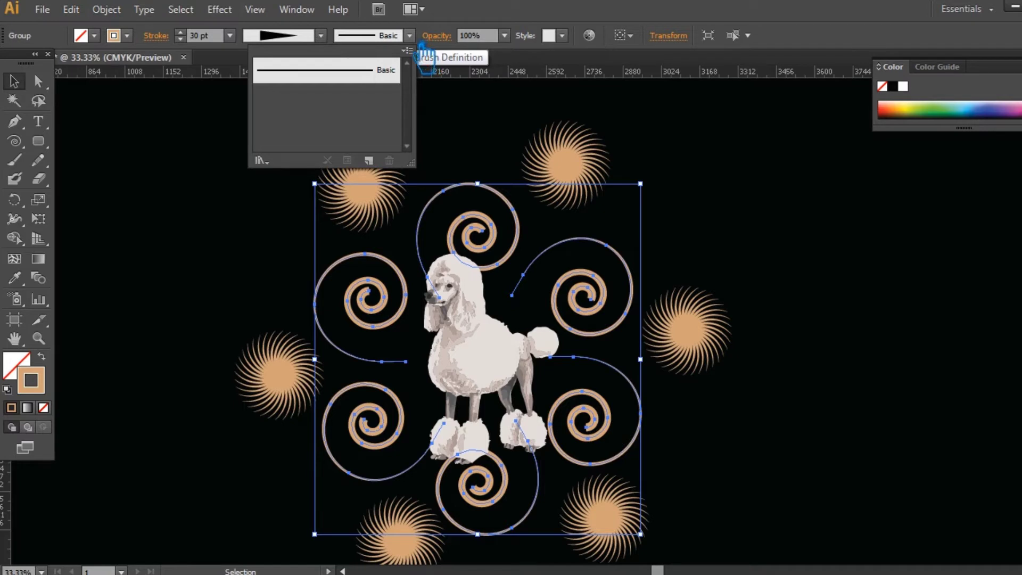
{"action": "left_click", "coordinate": [160, 200]}
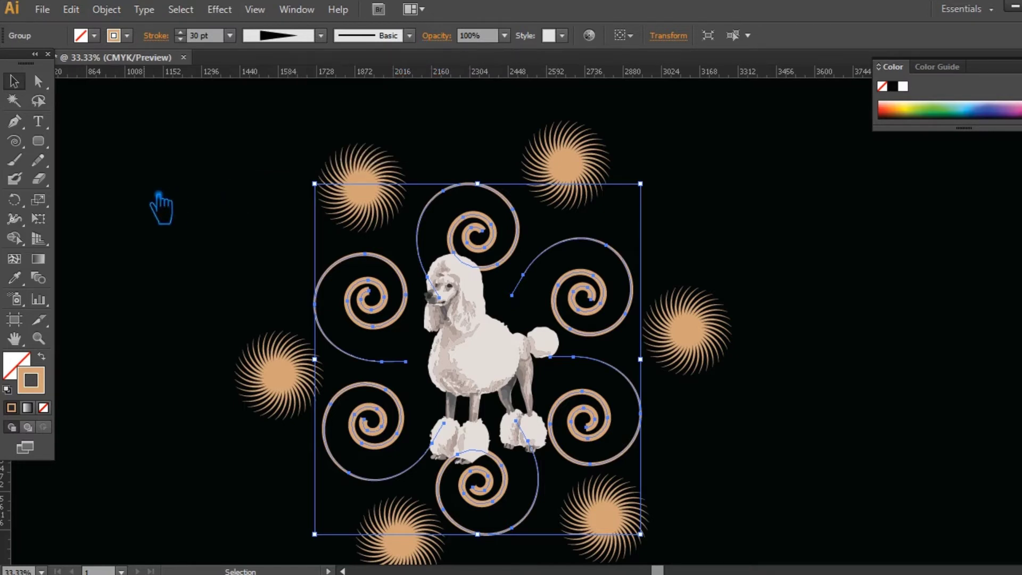
{"action": "left_click", "coordinate": [161, 207]}
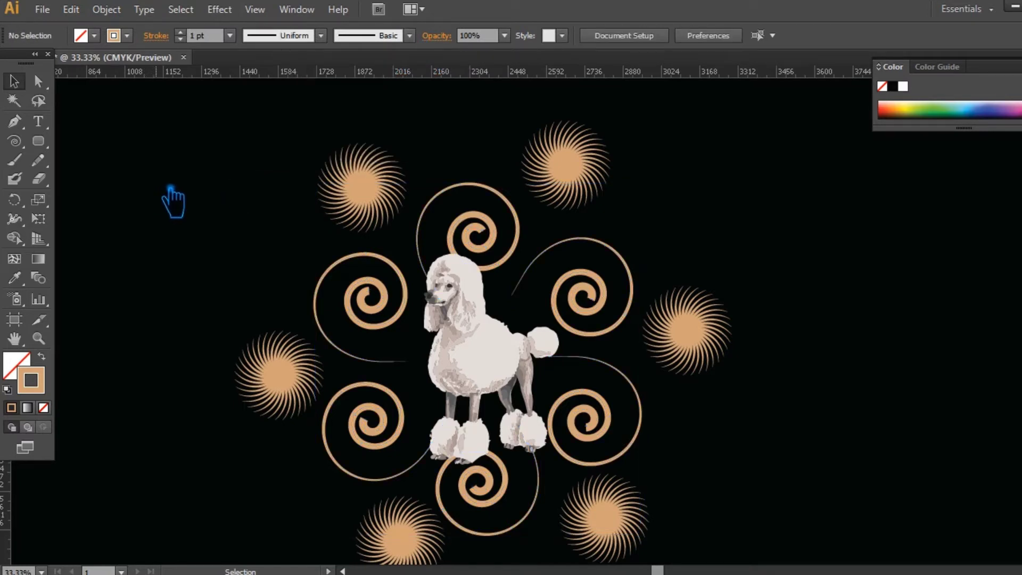
{"action": "left_click", "coordinate": [16, 122]}
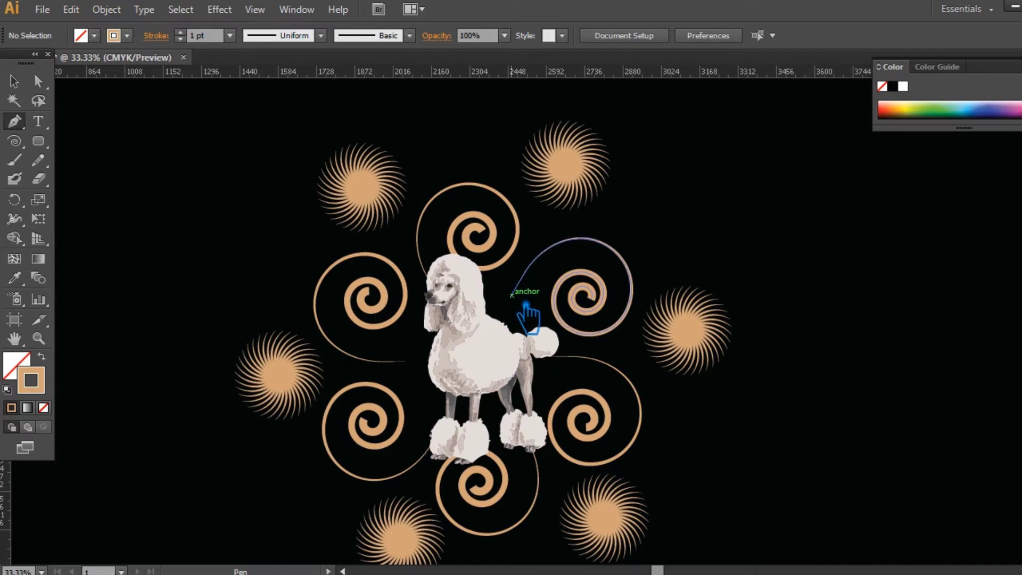
{"action": "key", "text": "a"}
{"action": "left_click", "coordinate": [570, 310]}
{"action": "left_click", "coordinate": [13, 87]}
{"action": "left_click", "coordinate": [802, 366]}
{"action": "left_click_drag", "start_coordinate": [817, 396], "coordinate": [660, 388]}
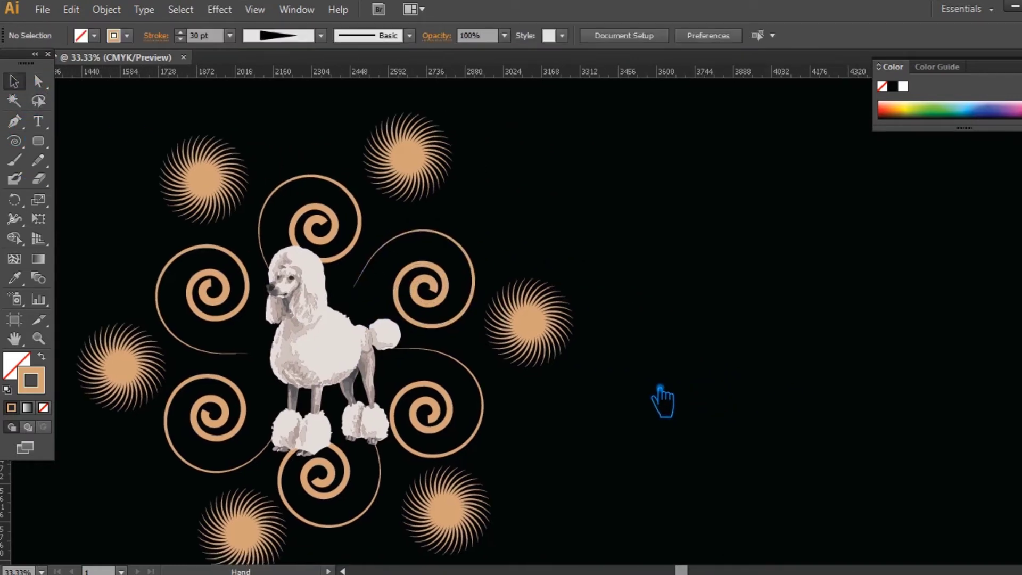
{"action": "left_click", "coordinate": [301, 251]}
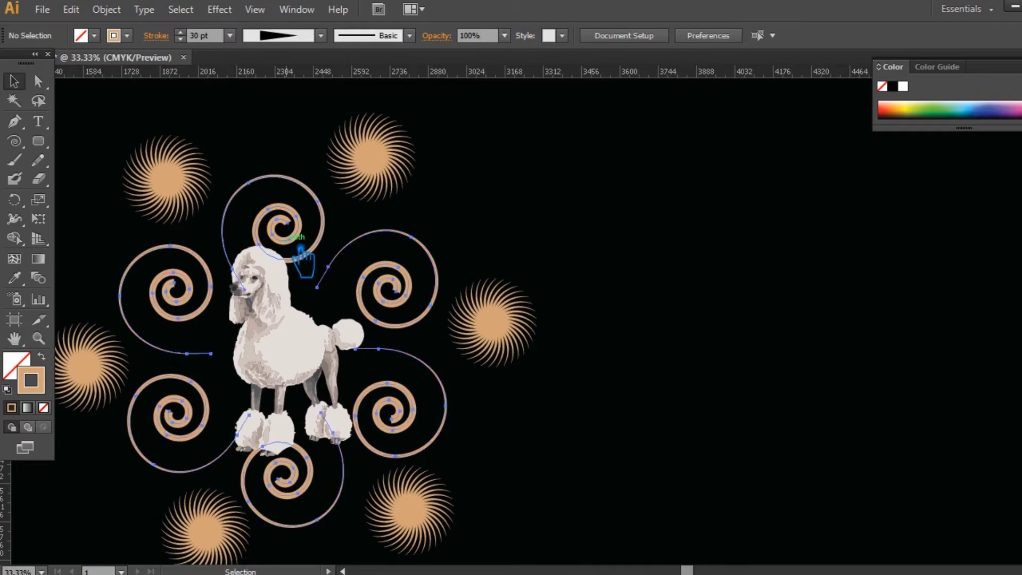
{"action": "left_click", "coordinate": [301, 250]}
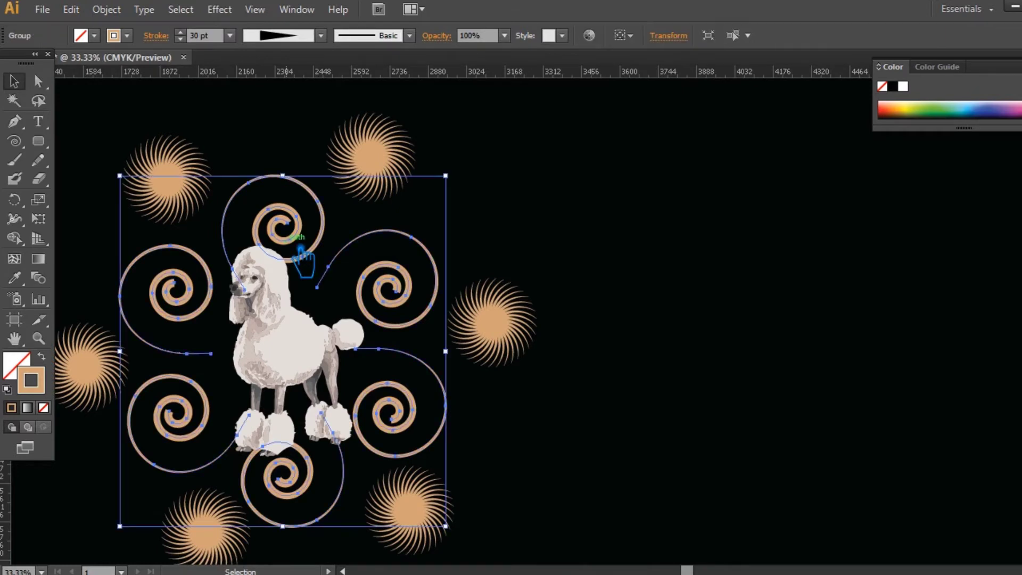
Select all six sunbursts around the spiral ring, group them together and deselect.
{"action": "left_click", "coordinate": [190, 170]}
{"action": "left_click", "coordinate": [365, 155], "text": "shift"}
{"action": "left_click", "coordinate": [520, 347], "text": "shift"}
{"action": "left_click", "coordinate": [422, 497], "text": "shift"}
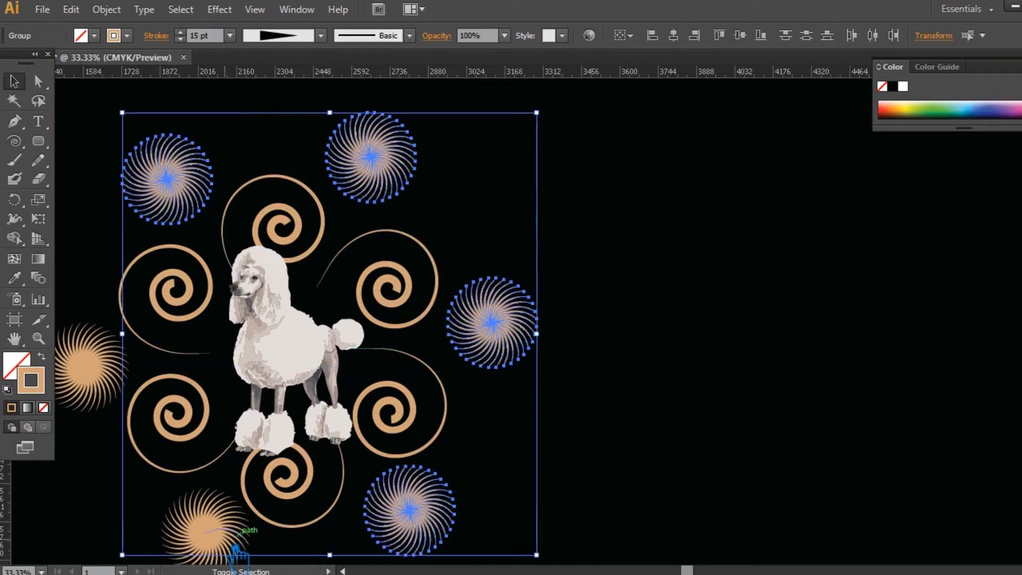
{"action": "left_click", "coordinate": [236, 548], "text": "shift"}
{"action": "left_click", "coordinate": [104, 388], "text": "shift"}
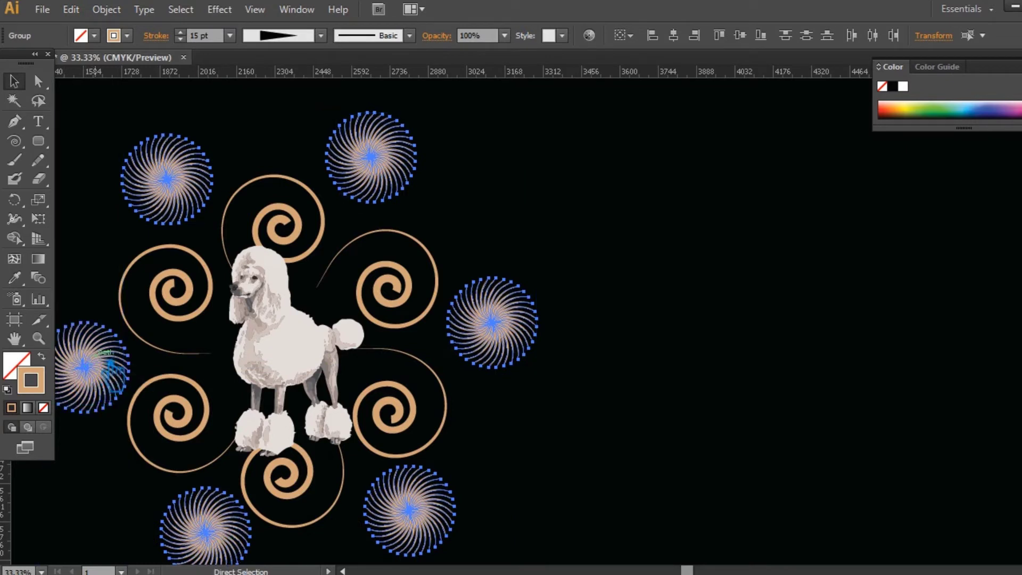
{"action": "left_click", "coordinate": [621, 314]}
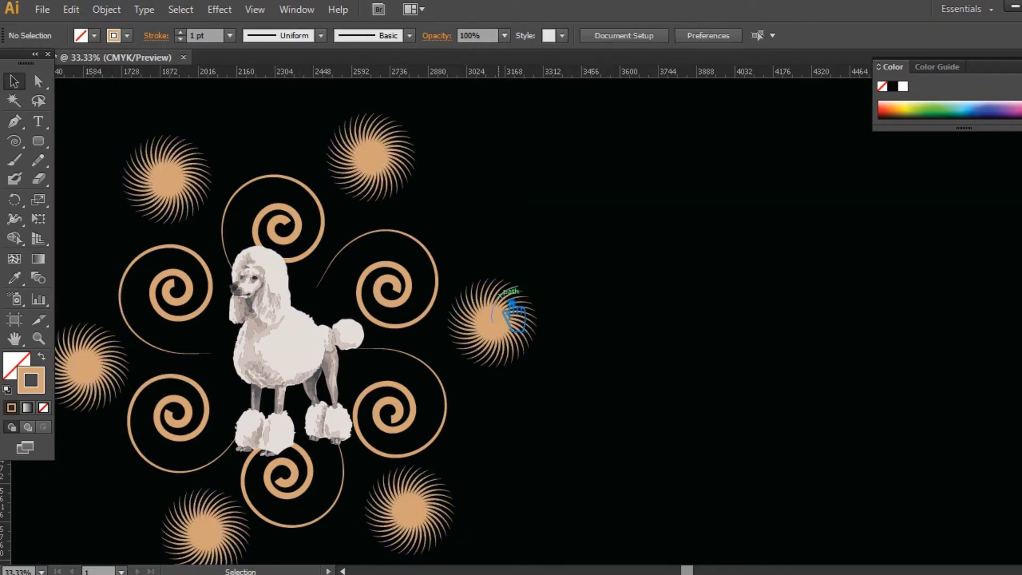
Ungroup the ring of spirals and select only the upper-right spiral.
{"action": "left_click", "coordinate": [432, 299]}
{"action": "right_click", "coordinate": [398, 294]}
{"action": "left_click", "coordinate": [676, 338]}
{"action": "left_click", "coordinate": [398, 311]}
{"action": "right_click", "coordinate": [389, 304]}
{"action": "left_click", "coordinate": [586, 258]}
{"action": "left_click", "coordinate": [415, 310]}
Extend the upper-right spiral's thin outer end with the Pen tool to a point on the poodle's body near the ring's center.
{"action": "key", "text": "a"}
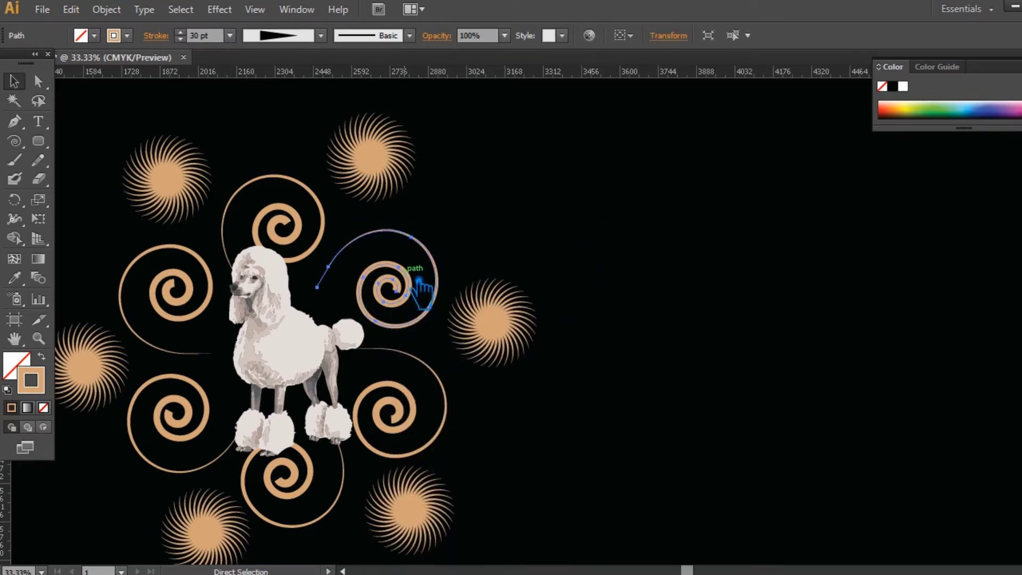
{"action": "key", "text": "v"}
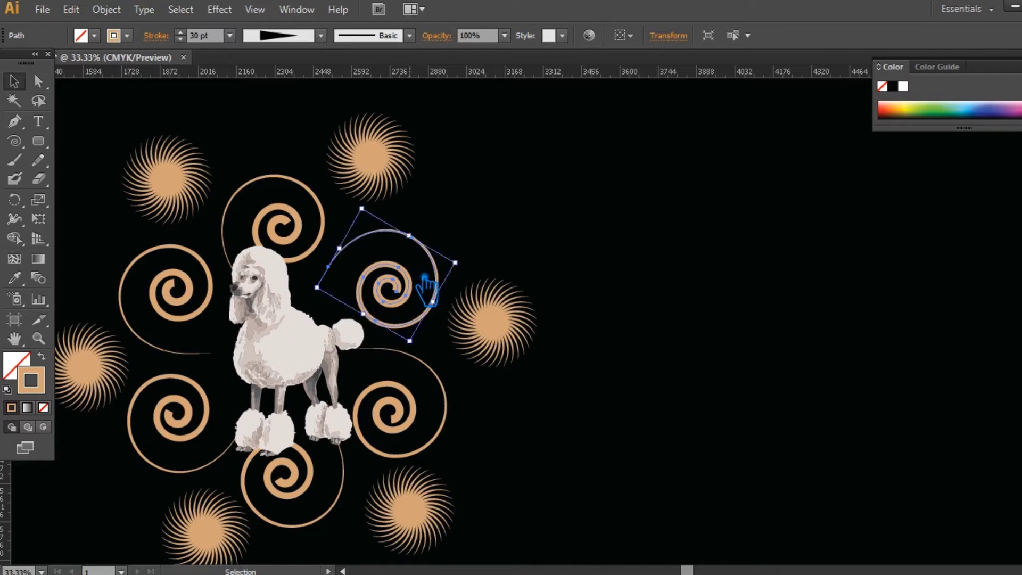
{"action": "key", "text": "p"}
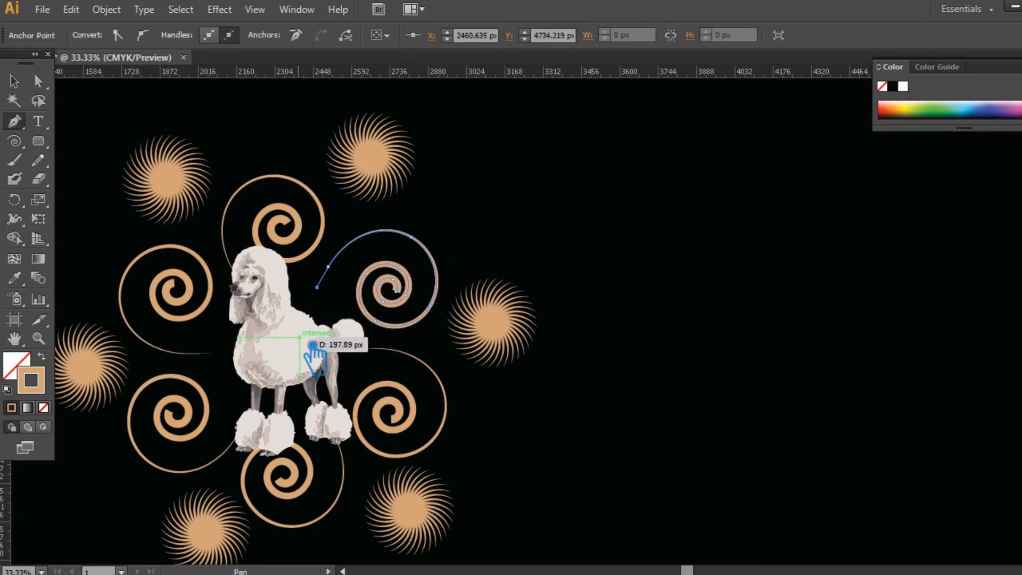
{"action": "left_click", "coordinate": [296, 334]}
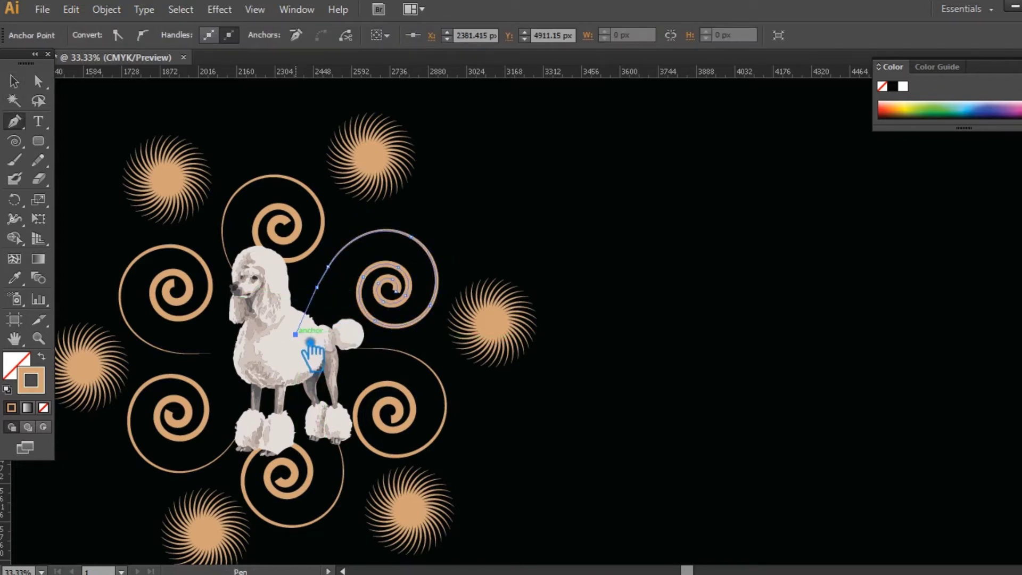
{"action": "left_click", "coordinate": [16, 82]}
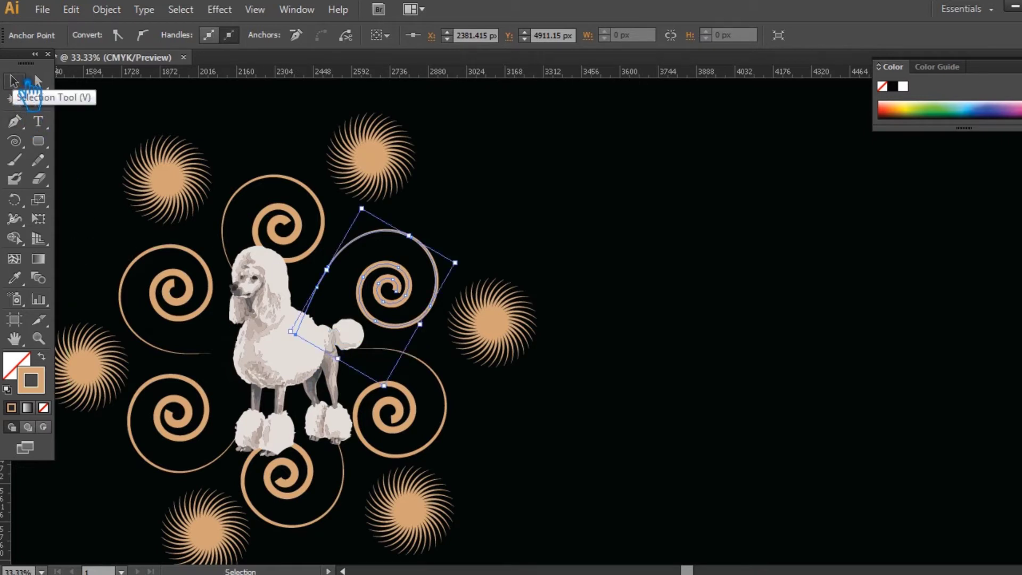
{"action": "key", "text": "p"}
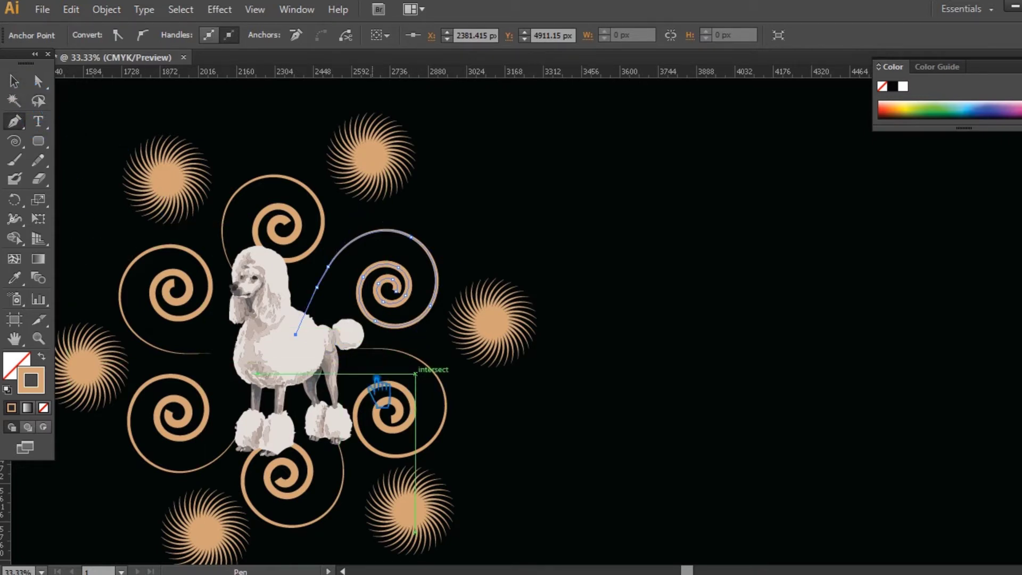
{"action": "left_click", "coordinate": [15, 199]}
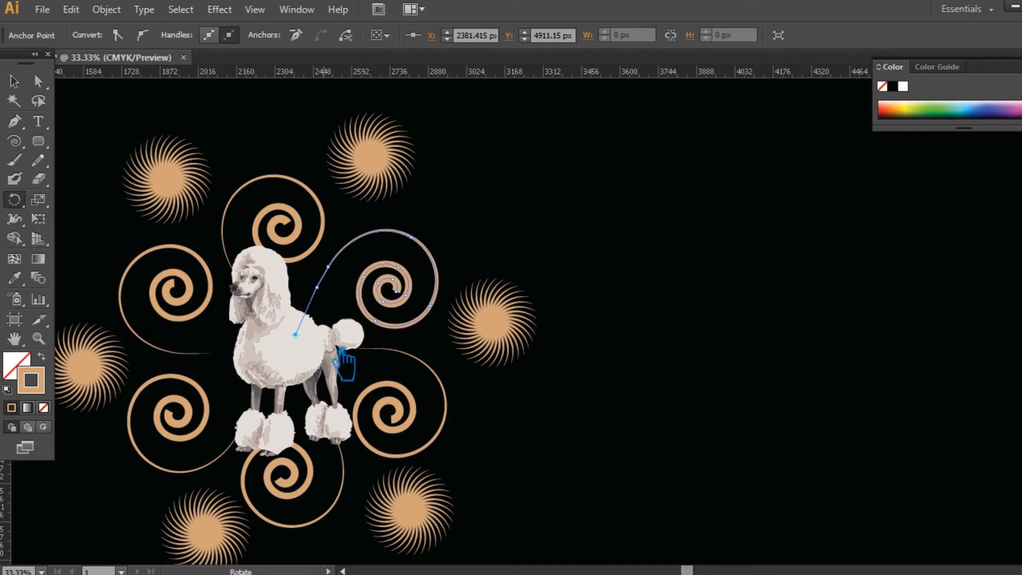
{"action": "left_click", "coordinate": [307, 353], "text": "alt"}
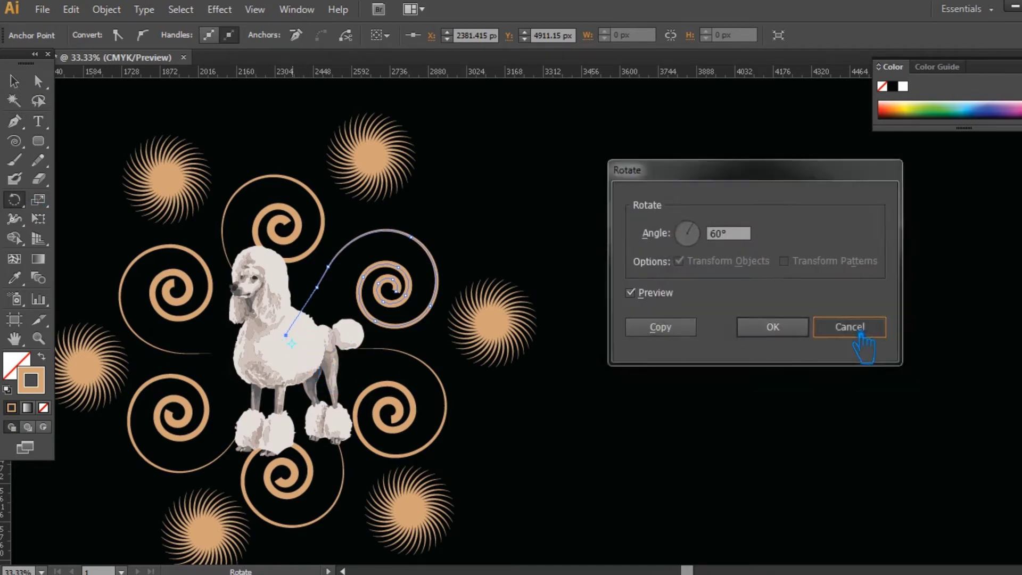
{"action": "left_click", "coordinate": [860, 329]}
{"action": "key", "text": "v"}
{"action": "left_click", "coordinate": [684, 198]}
{"action": "left_click", "coordinate": [422, 303]}
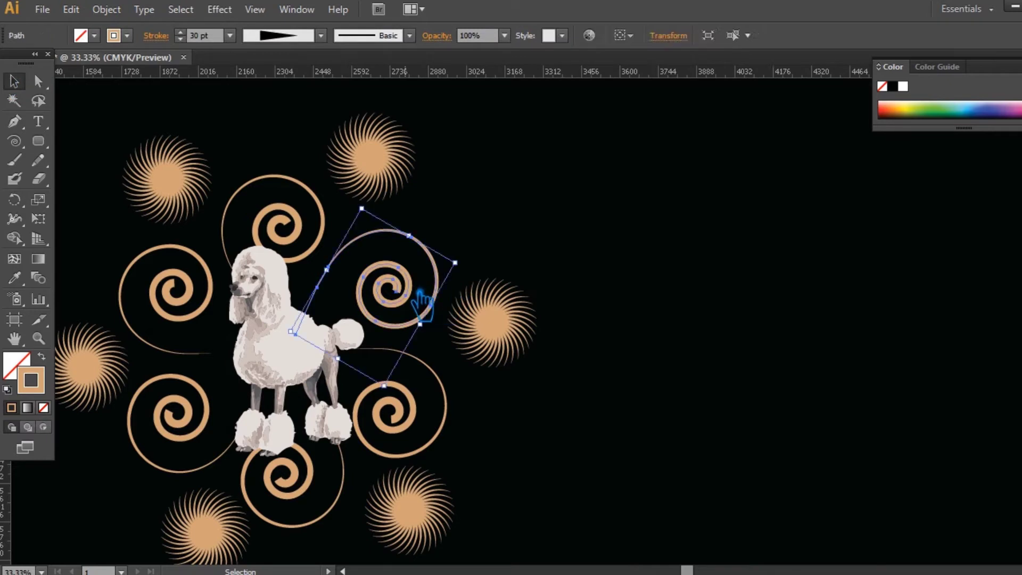
{"action": "left_click", "coordinate": [16, 201]}
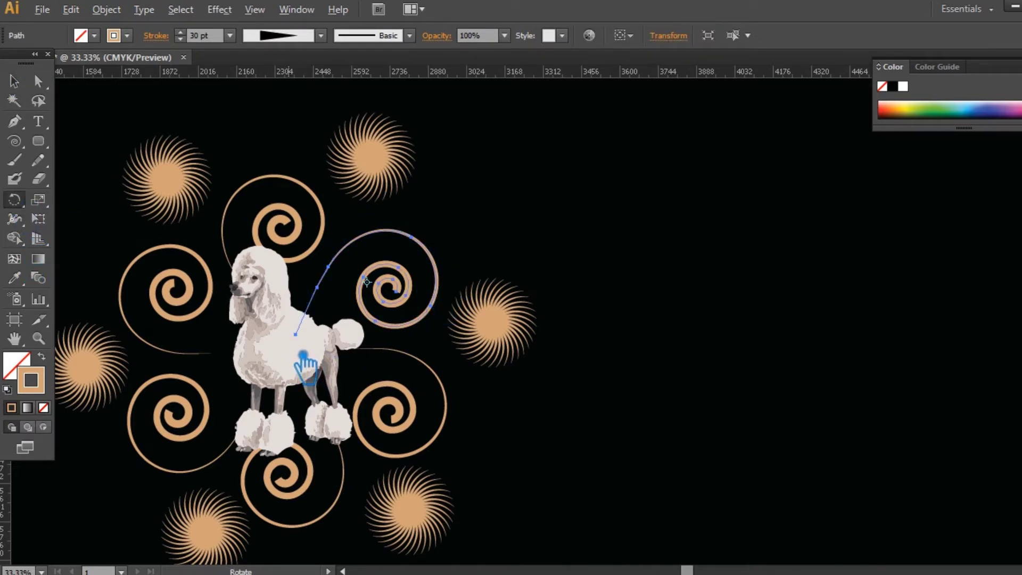
{"action": "left_click", "coordinate": [292, 344], "text": "alt"}
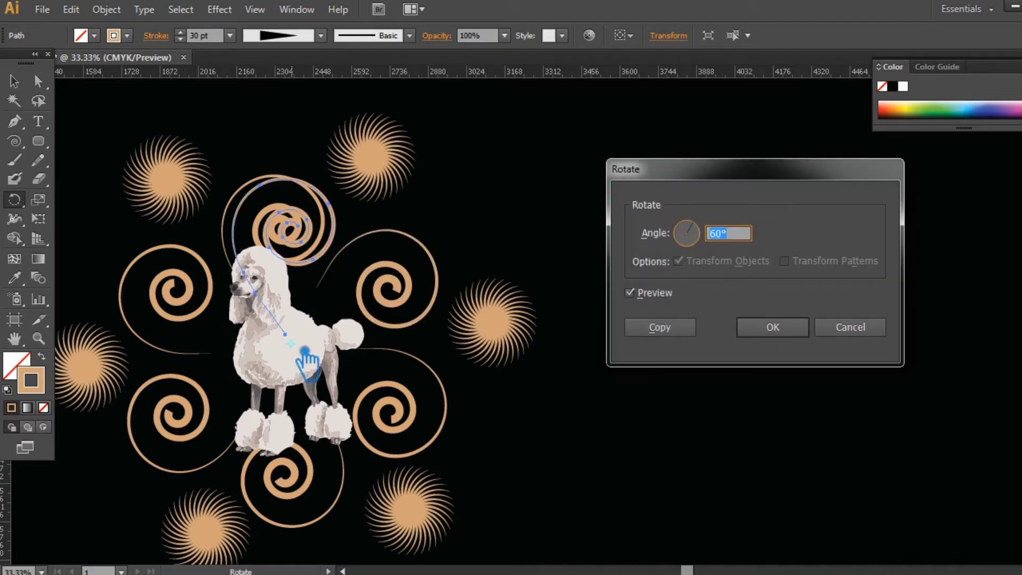
{"action": "left_click", "coordinate": [850, 327]}
Delete the five other spirals, leaving only the extended upper-right one.
{"action": "left_click", "coordinate": [14, 81]}
{"action": "left_click", "coordinate": [585, 206]}
{"action": "left_click", "coordinate": [318, 244]}
{"action": "left_click", "coordinate": [189, 325], "text": "shift"}
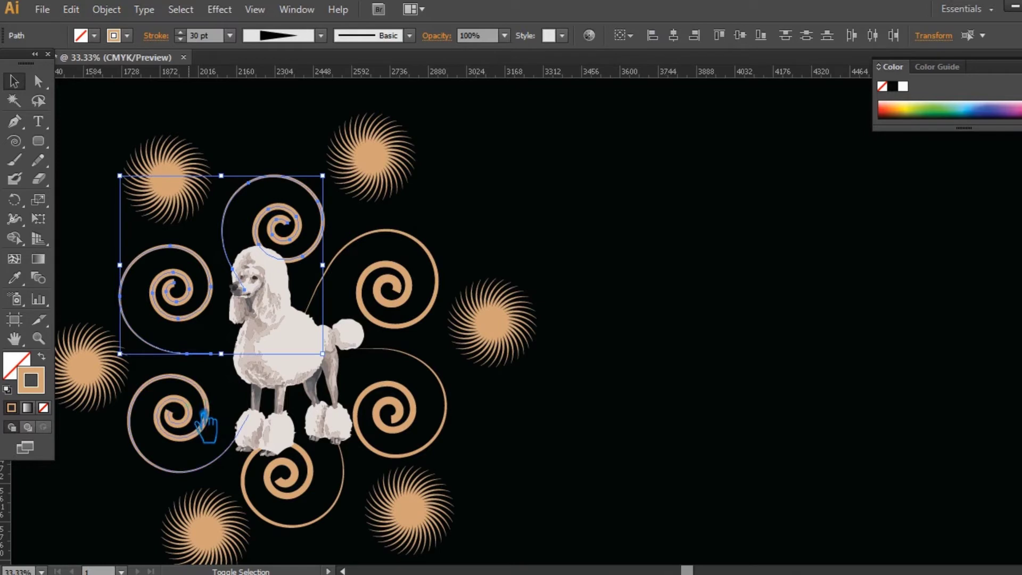
{"action": "left_click", "coordinate": [206, 422], "text": "shift"}
{"action": "left_click", "coordinate": [324, 501], "text": "shift"}
{"action": "left_click", "coordinate": [423, 439], "text": "shift"}
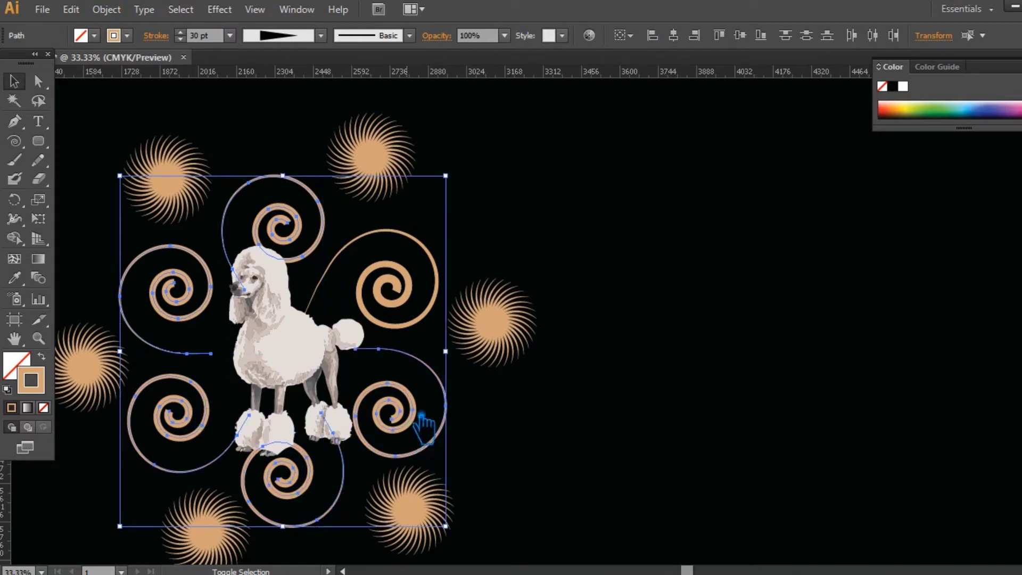
{"action": "key", "text": "Delete"}
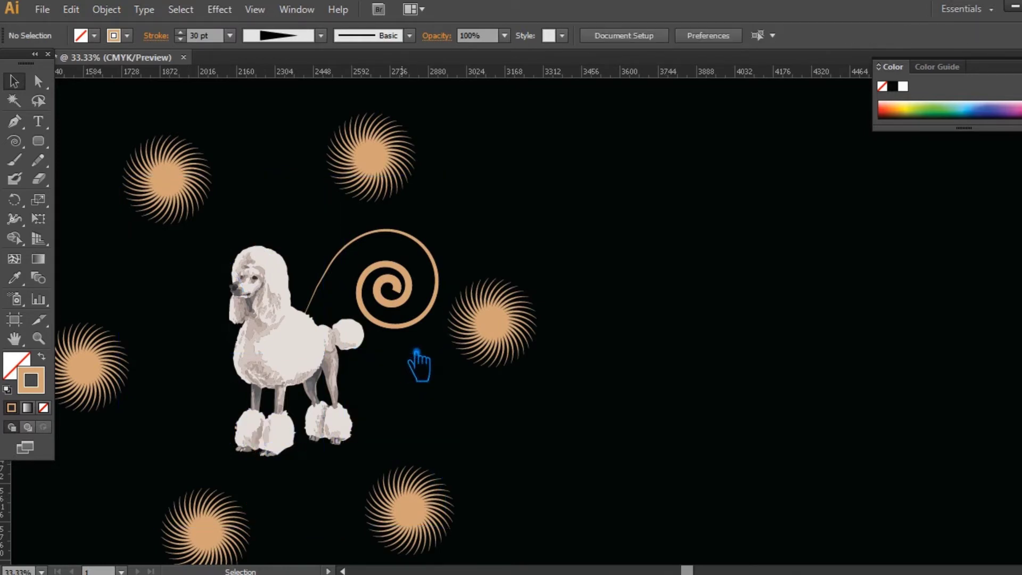
Rotate copies of the extended spiral by 60° around the ring's center, repeating until six spirals surround the poodle.
{"action": "left_click", "coordinate": [416, 321]}
{"action": "key", "text": "r"}
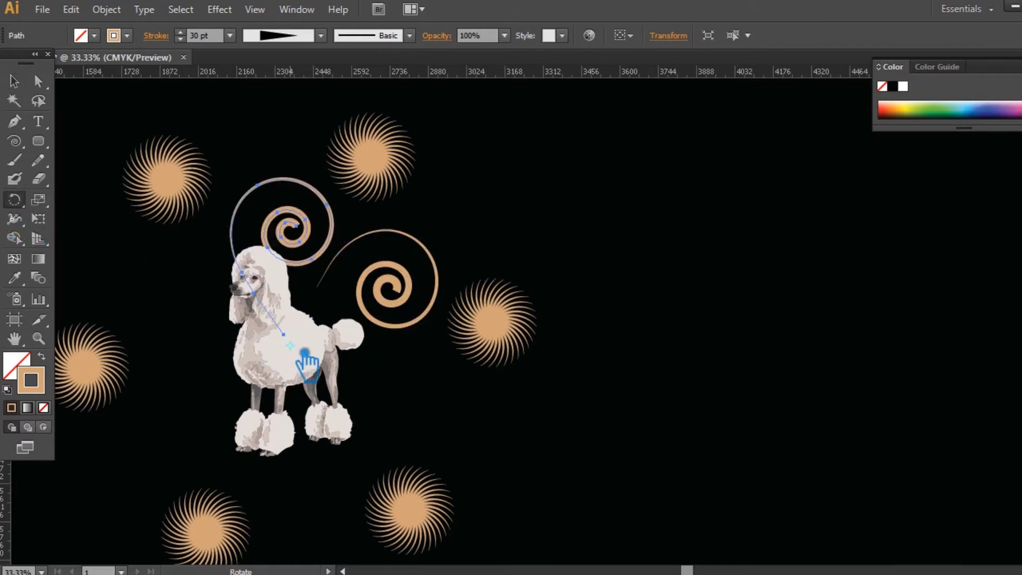
{"action": "key", "text": "Return"}
{"action": "left_click", "coordinate": [681, 333]}
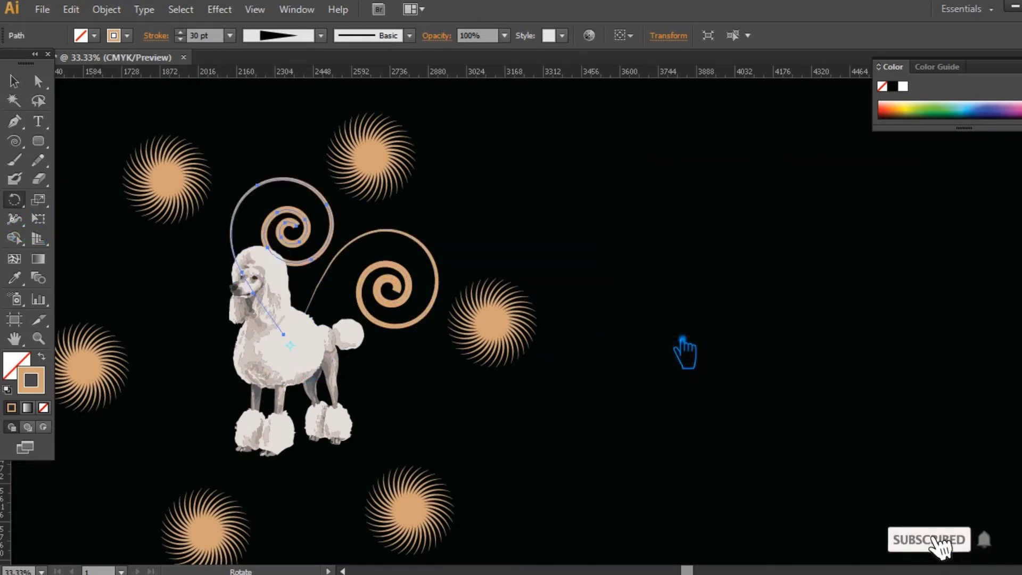
{"action": "key", "text": "ctrl+d"}
{"action": "key", "text": "ctrl+d"}
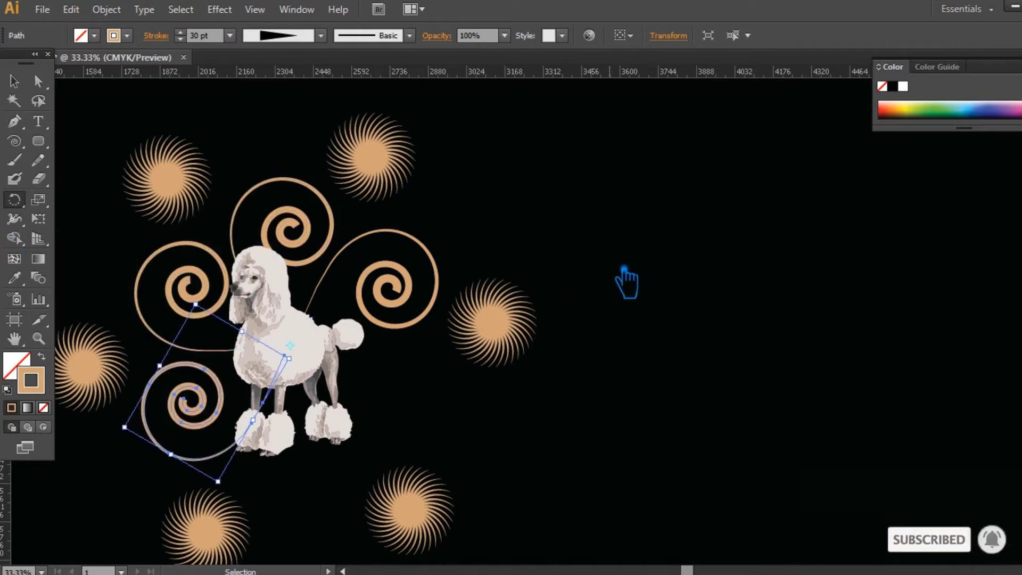
{"action": "key", "text": "ctrl+d"}
{"action": "key", "text": "ctrl+d"}
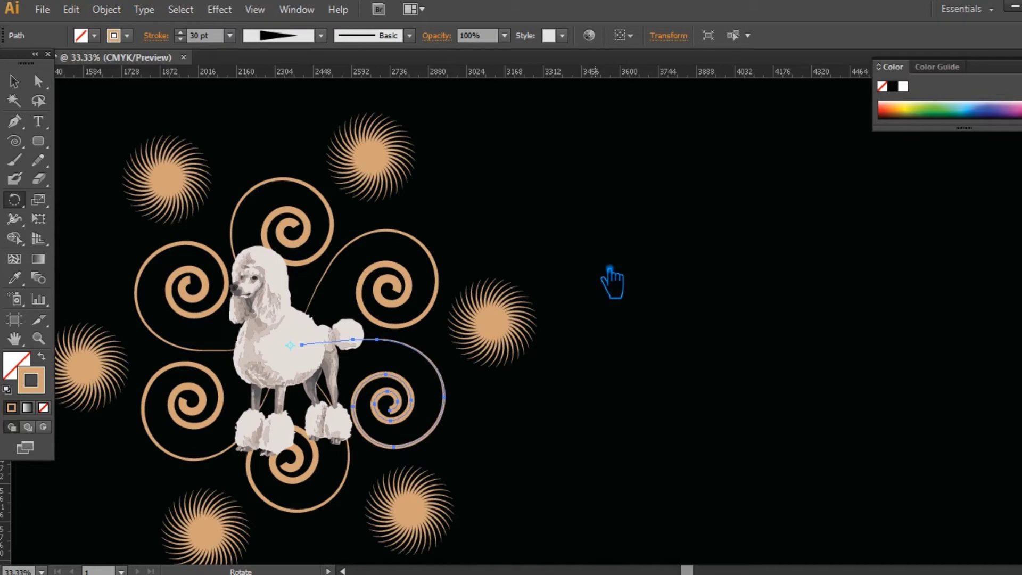
Ungroup the six sunbursts so that each one can be selected separately.
{"action": "left_click", "coordinate": [14, 81]}
{"action": "left_click", "coordinate": [514, 343]}
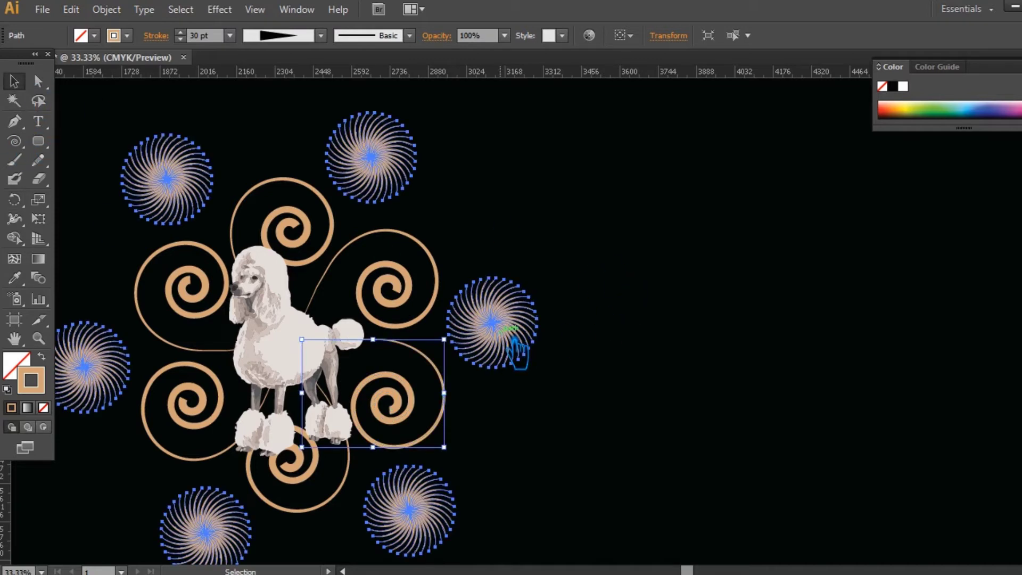
{"action": "right_click", "coordinate": [505, 333]}
{"action": "left_click", "coordinate": [562, 430]}
{"action": "left_click", "coordinate": [554, 396]}
Delete five of the sunbursts, leaving only the upper-left one.
{"action": "left_click", "coordinate": [515, 334]}
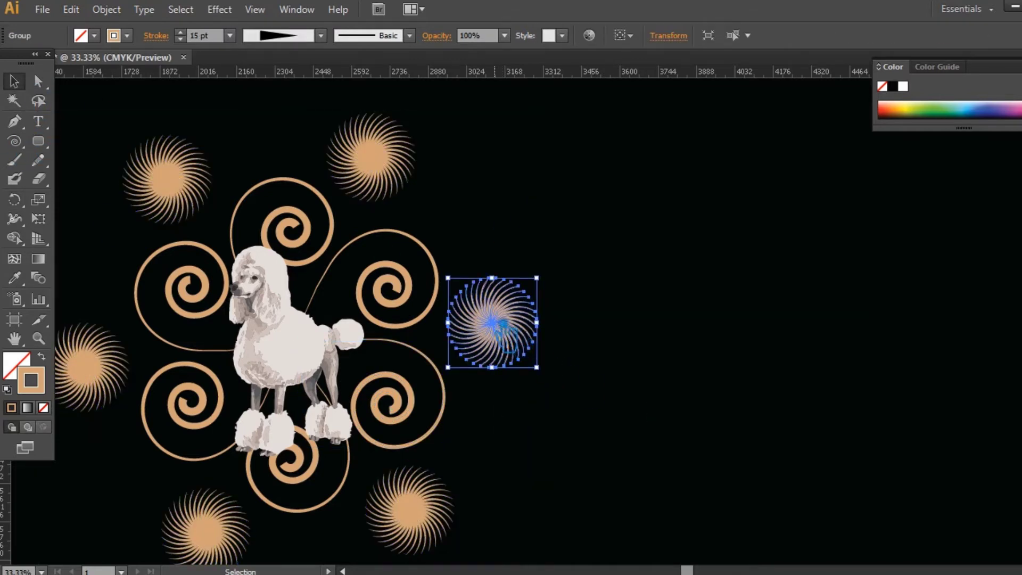
{"action": "key", "text": "Delete"}
{"action": "left_click", "coordinate": [381, 158]}
{"action": "key", "text": "Delete"}
{"action": "left_click", "coordinate": [416, 515]}
{"action": "key", "text": "Delete"}
{"action": "left_click", "coordinate": [200, 535]}
{"action": "key", "text": "Delete"}
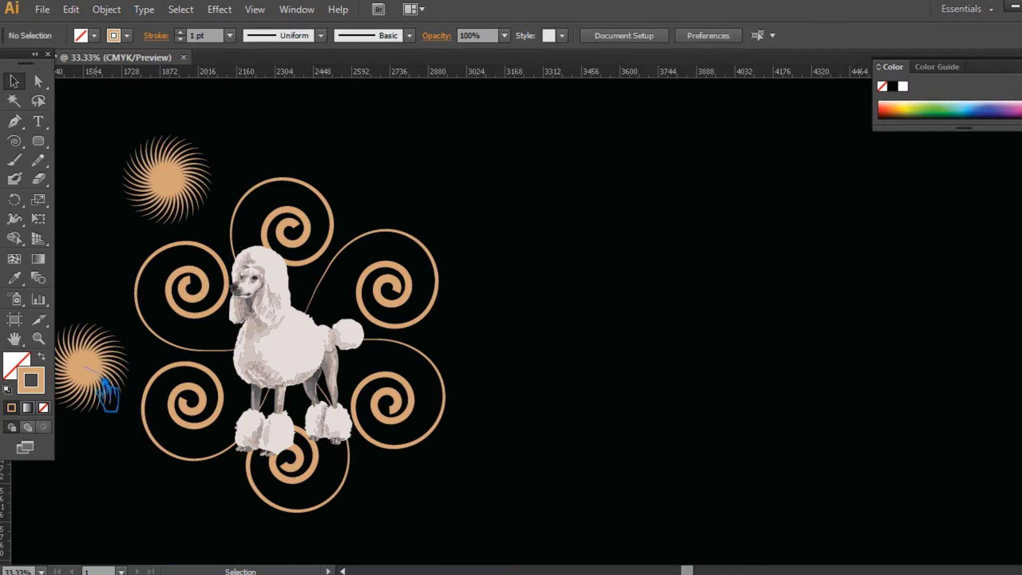
{"action": "left_click", "coordinate": [103, 384]}
{"action": "key", "text": "Delete"}
Move the remaining sunburst slightly down and to the right, closer to the spirals, and deselect it.
{"action": "left_click", "coordinate": [182, 198]}
{"action": "left_click_drag", "start_coordinate": [182, 198], "coordinate": [193, 204]}
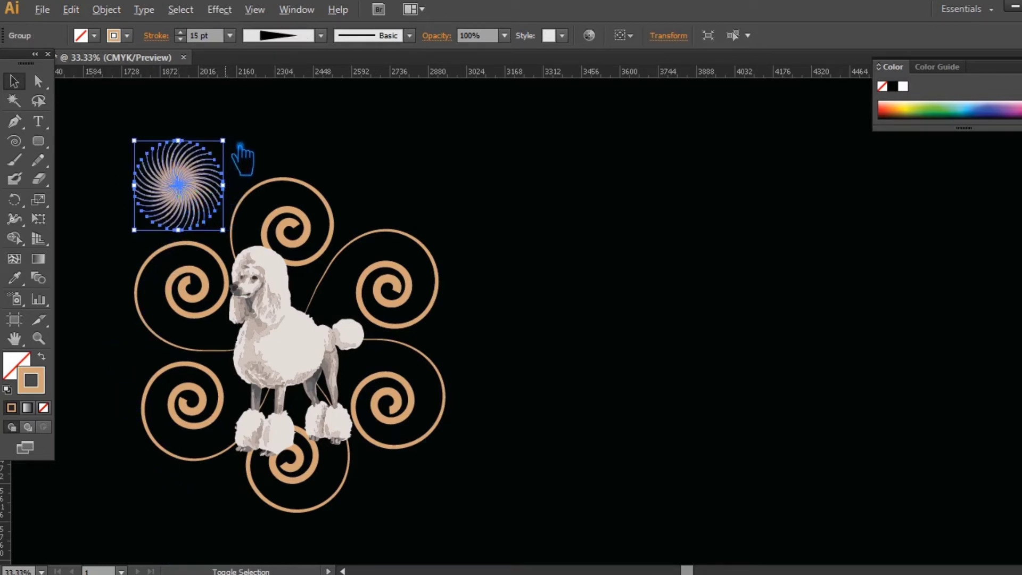
{"action": "left_click", "coordinate": [476, 187]}
Duplicate the sunburst upward and scale the copy down to about half the original's size.
{"action": "left_click_drag", "start_coordinate": [489, 226], "coordinate": [620, 296]}
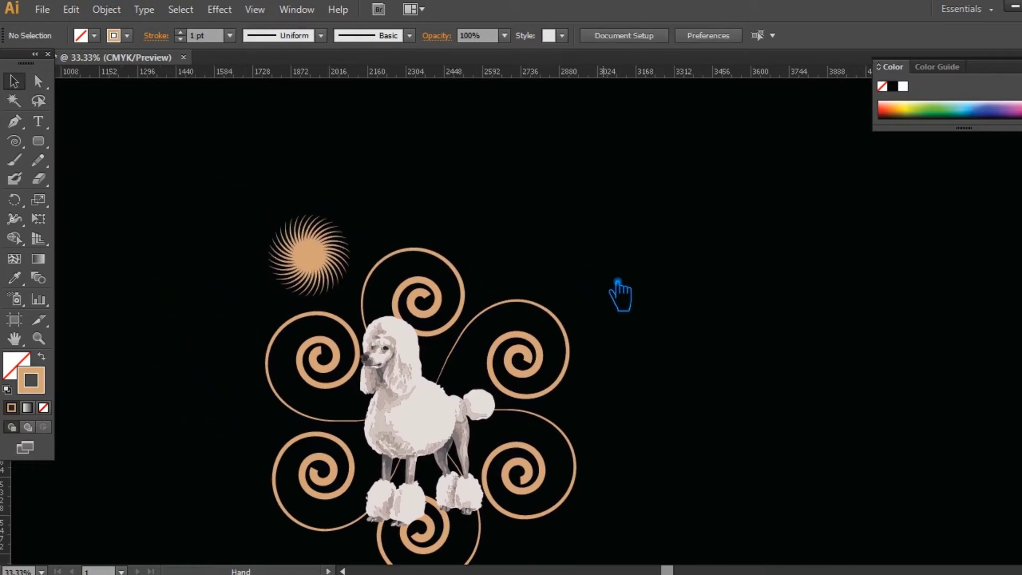
{"action": "left_click_drag", "start_coordinate": [14, 141], "coordinate": [125, 138]}
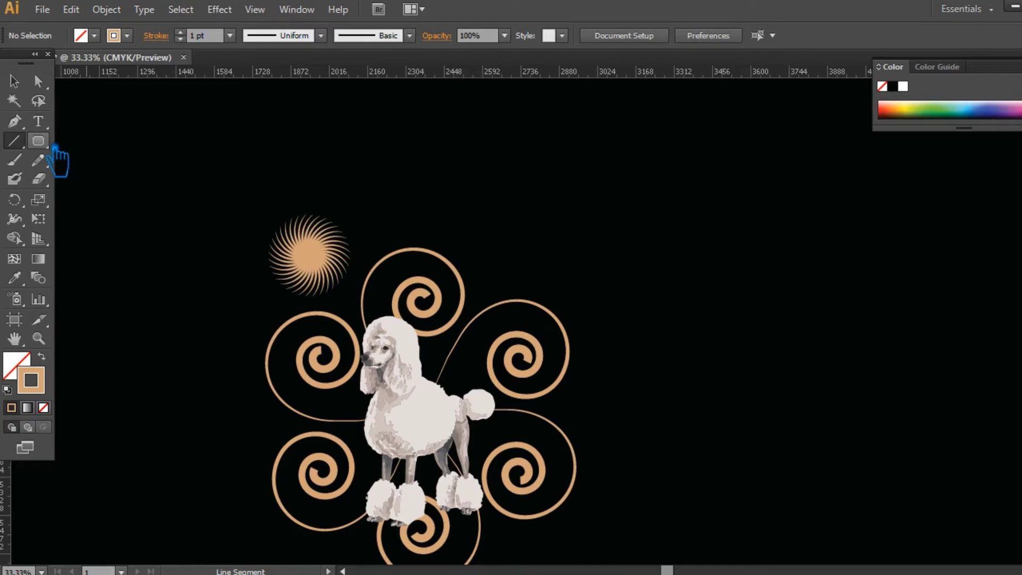
{"action": "left_click", "coordinate": [14, 81]}
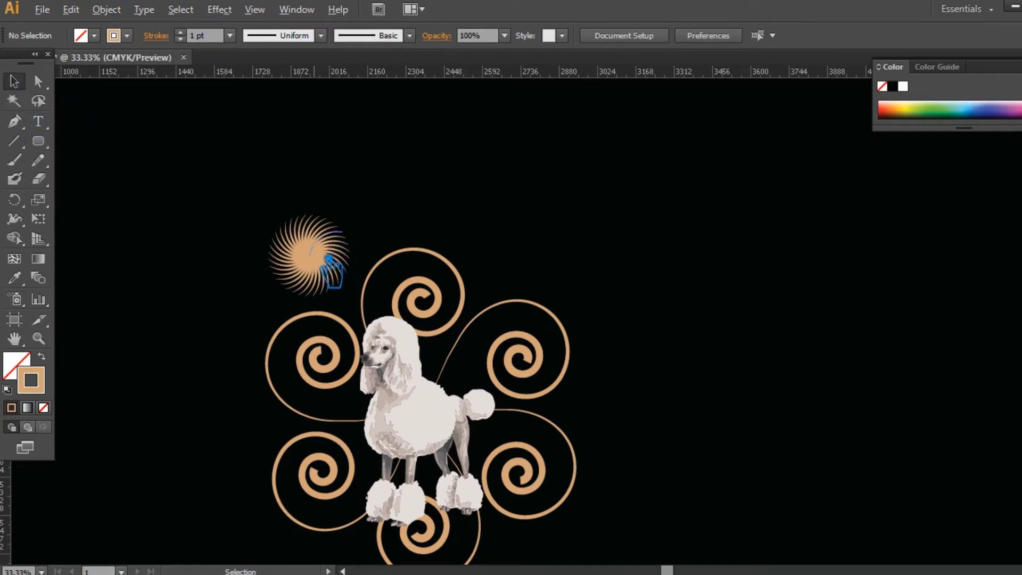
{"action": "left_click_drag", "start_coordinate": [328, 259], "coordinate": [371, 171]}
{"action": "left_click_drag", "start_coordinate": [390, 128], "coordinate": [371, 147]}
{"action": "left_click", "coordinate": [423, 164]}
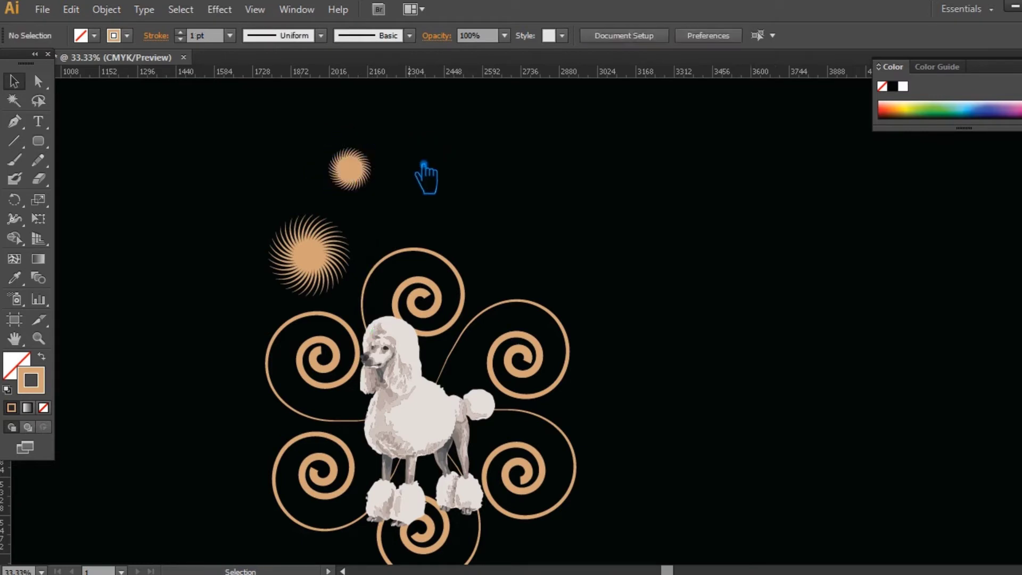
Set the small sunburst's stroke weight to 5 pt and place a copy of it to the left of the large sunburst.
{"action": "left_click", "coordinate": [368, 178]}
{"action": "left_click", "coordinate": [230, 35]}
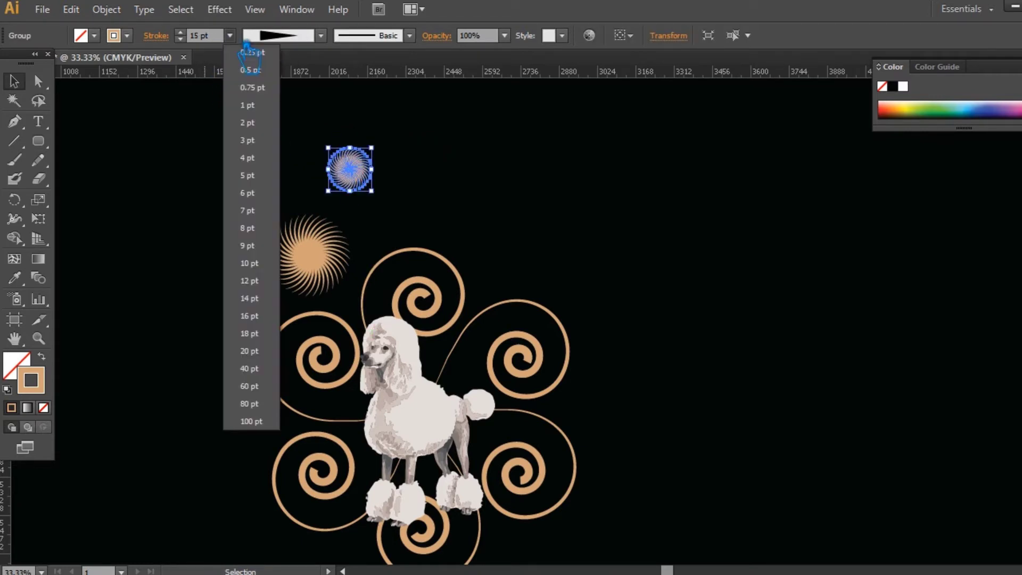
{"action": "left_click", "coordinate": [266, 175]}
{"action": "left_click", "coordinate": [211, 163]}
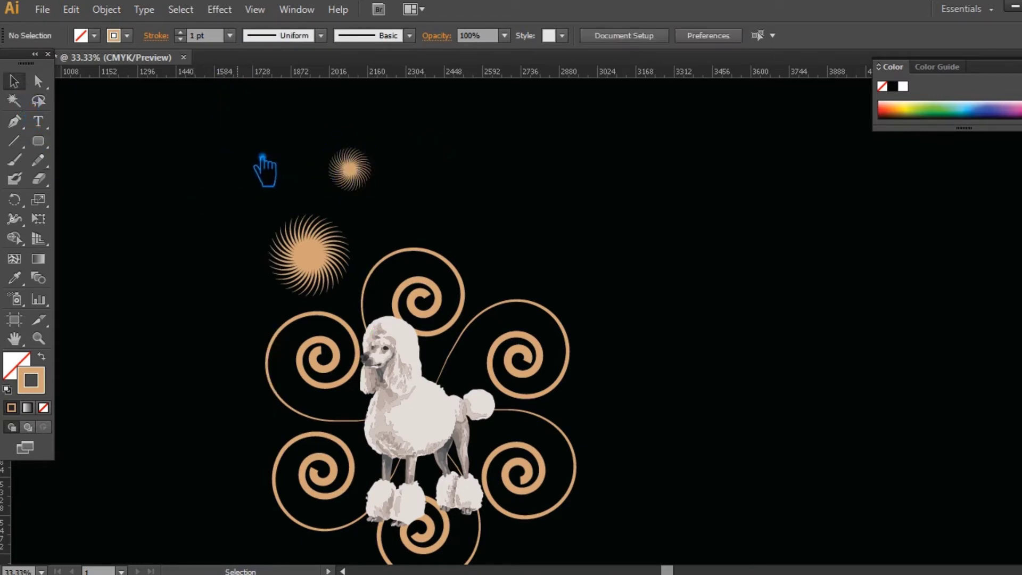
{"action": "left_click_drag", "start_coordinate": [360, 173], "coordinate": [250, 274]}
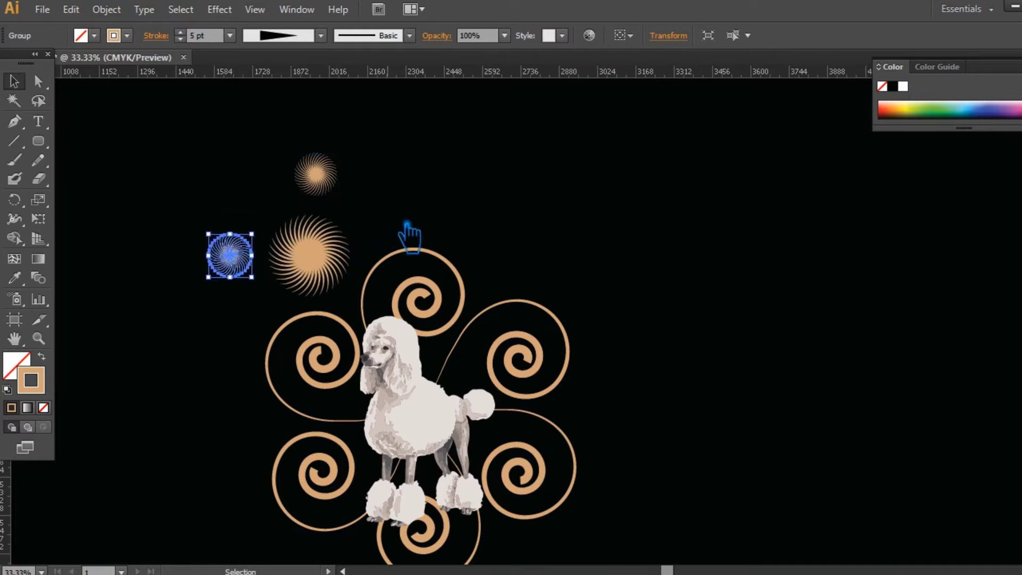
{"action": "left_click", "coordinate": [414, 201]}
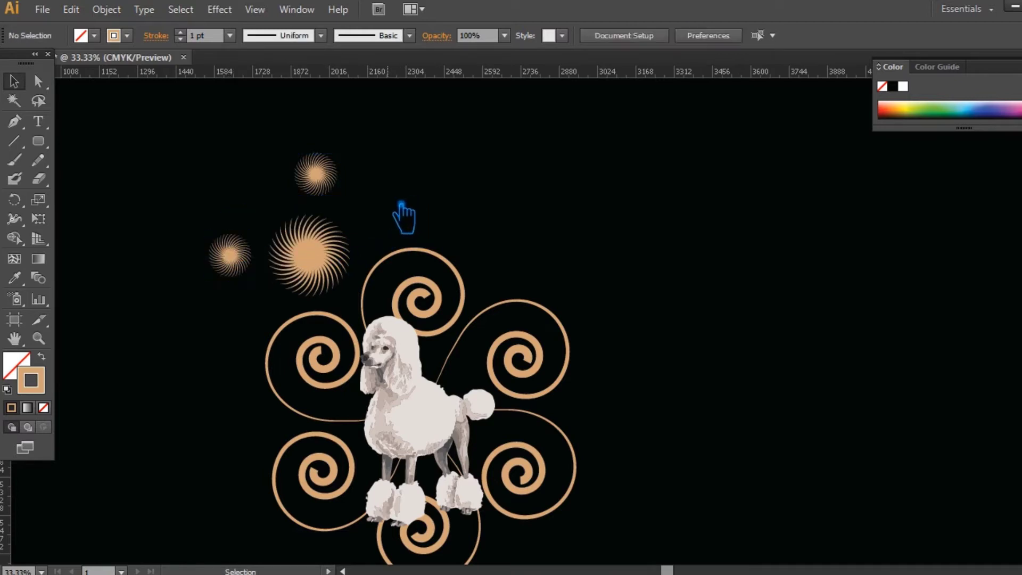
Nudge the large sunburst slightly to the right so it sits directly below the upper small one.
{"action": "key", "text": "ctrl+plus"}
{"action": "left_click_drag", "start_coordinate": [300, 201], "coordinate": [635, 323]}
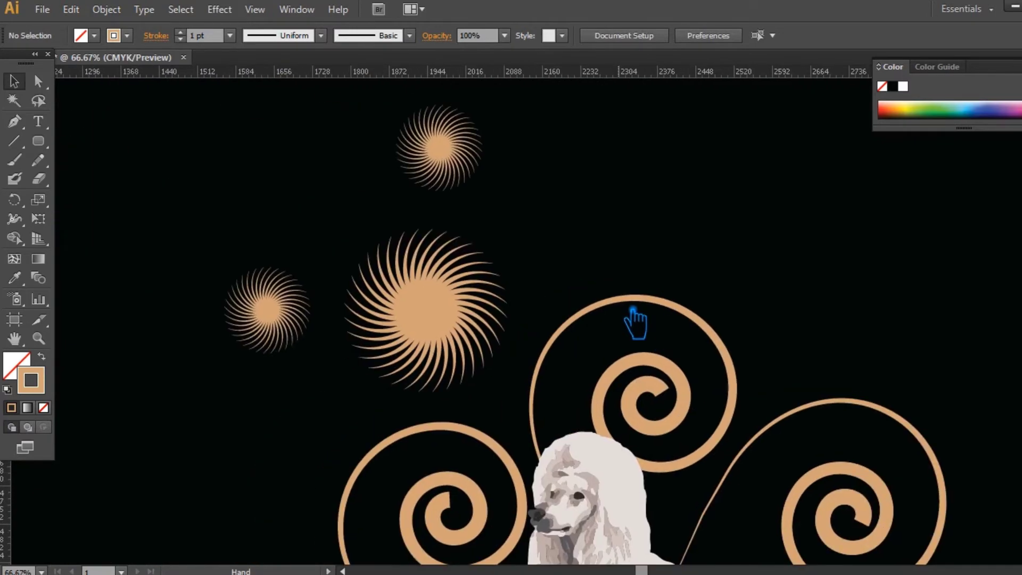
{"action": "left_click_drag", "start_coordinate": [452, 310], "coordinate": [456, 310]}
{"action": "left_click", "coordinate": [449, 299]}
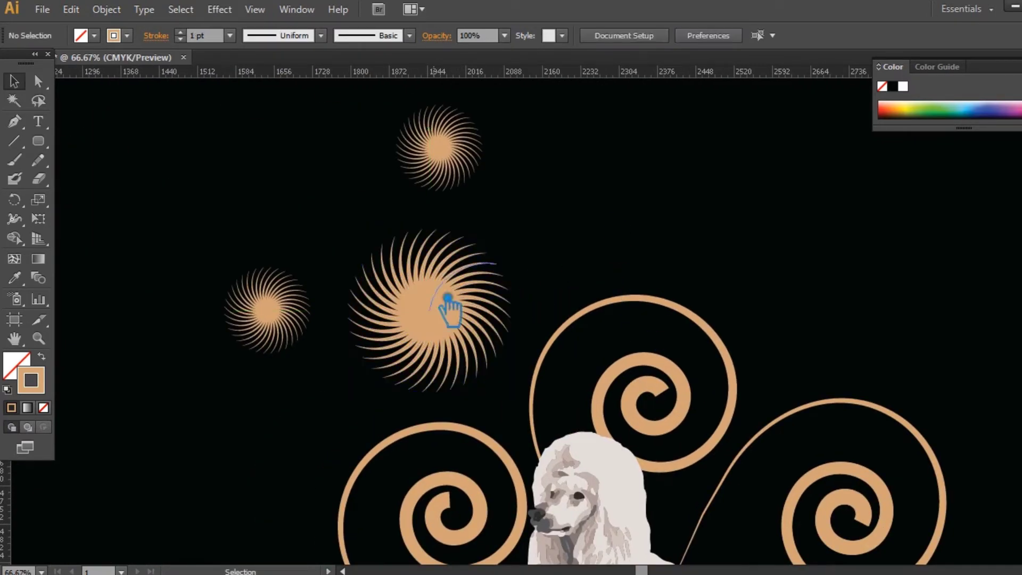
{"action": "key", "text": "Right"}
{"action": "key", "text": "Right"}
{"action": "key", "text": "Right"}
{"action": "key", "text": "Right"}
{"action": "key", "text": "Right"}
{"action": "key", "text": "Right"}
{"action": "key", "text": "Right"}
{"action": "key", "text": "Right"}
{"action": "key", "text": "Right"}
{"action": "key", "text": "Right"}
{"action": "key", "text": "Right"}
{"action": "key", "text": "Right"}
{"action": "key", "text": "Right"}
{"action": "key", "text": "Right"}
{"action": "key", "text": "Right"}
{"action": "key", "text": "Right"}
{"action": "key", "text": "Right"}
{"action": "key", "text": "Right"}
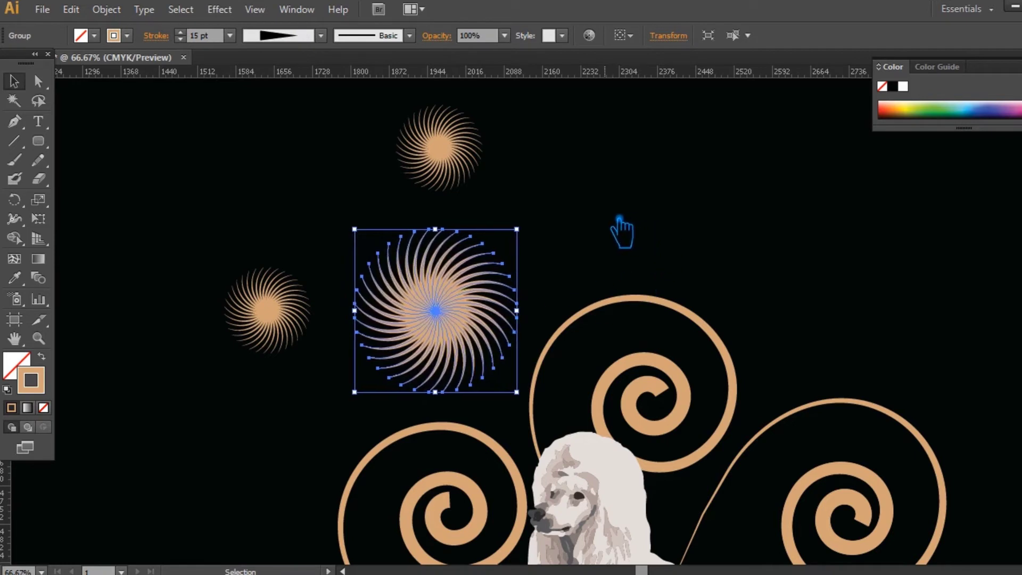
{"action": "left_click", "coordinate": [604, 234]}
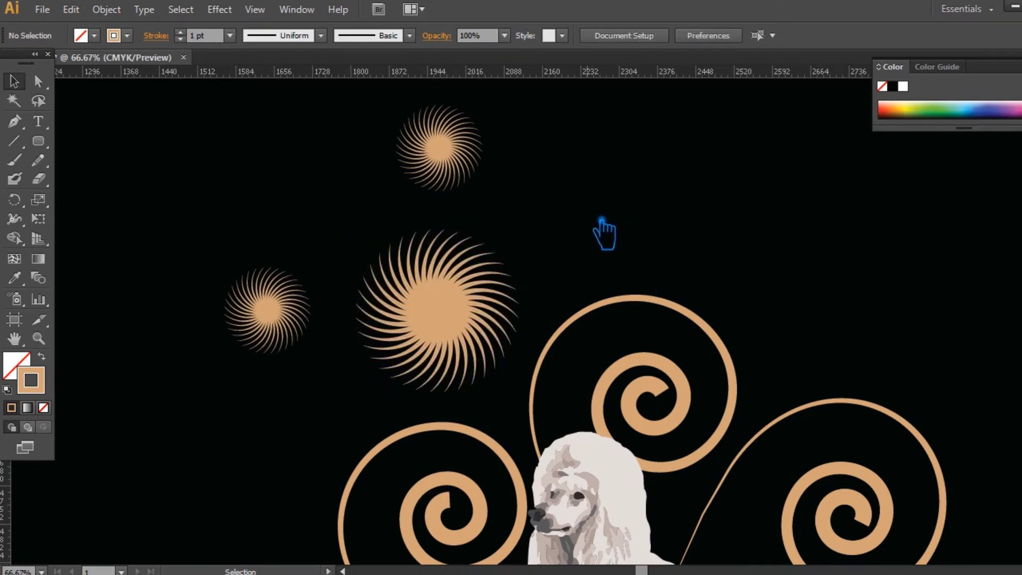
Nudge the upper small sunburst slightly down and the left small sunburst slightly right, closer to the large one.
{"action": "left_click", "coordinate": [470, 155]}
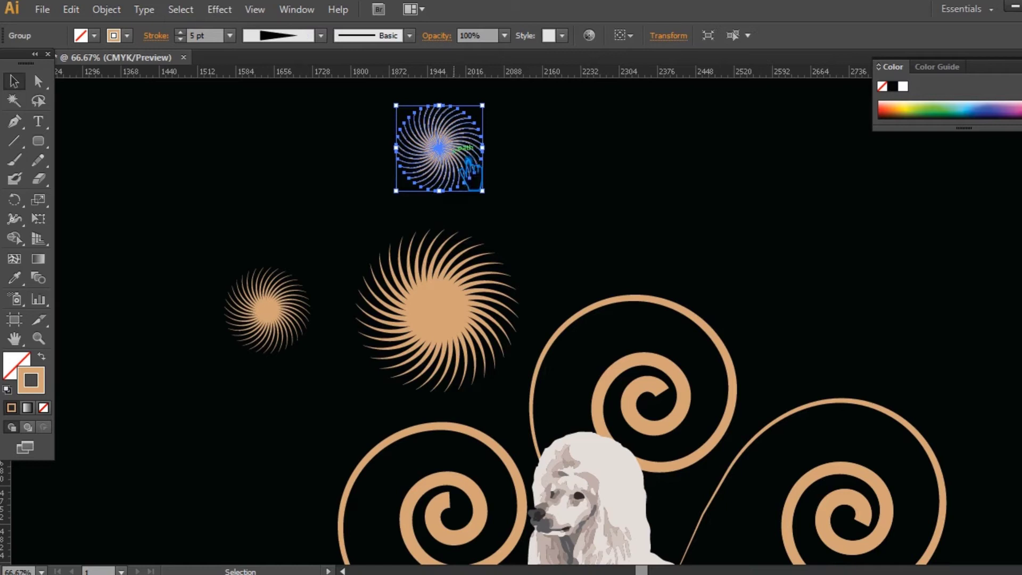
{"action": "left_click", "coordinate": [296, 318]}
{"action": "key", "text": "Right"}
{"action": "key", "text": "Right"}
{"action": "key", "text": "Right"}
{"action": "key", "text": "Right"}
{"action": "key", "text": "Right"}
{"action": "key", "text": "Right"}
{"action": "key", "text": "Right"}
{"action": "key", "text": "Right"}
{"action": "key", "text": "Right"}
{"action": "key", "text": "Right"}
{"action": "key", "text": "Right"}
{"action": "key", "text": "Right"}
{"action": "left_click", "coordinate": [626, 255]}
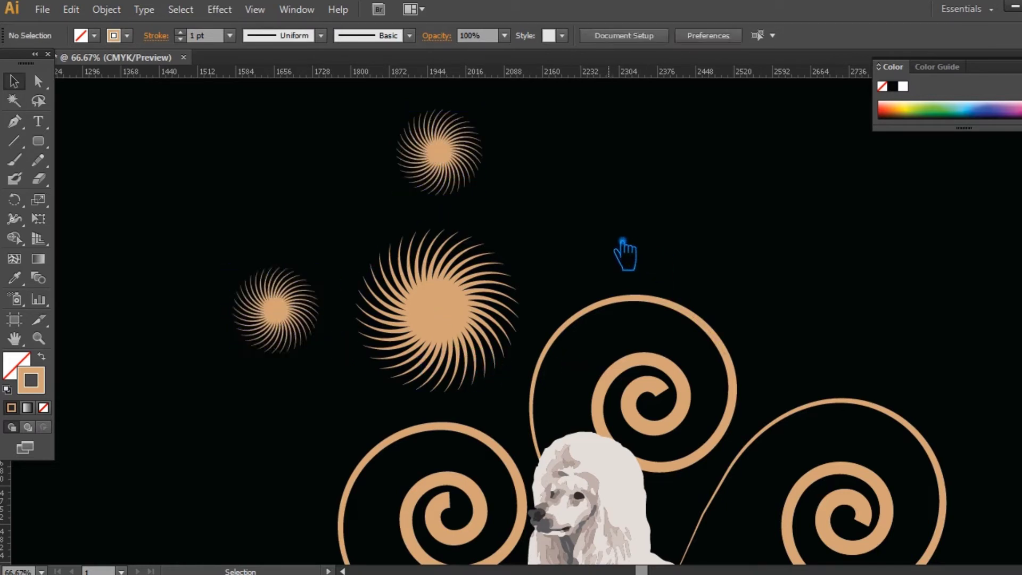
Fine-tune the left small sunburst's distance from the large one by moving it a little further right.
{"action": "left_click", "coordinate": [301, 312]}
{"action": "key", "text": "Right"}
{"action": "key", "text": "Right"}
{"action": "key", "text": "Right"}
{"action": "key", "text": "Right"}
{"action": "key", "text": "Right"}
{"action": "key", "text": "Right"}
{"action": "key", "text": "Right"}
{"action": "key", "text": "Right"}
{"action": "key", "text": "Right"}
{"action": "key", "text": "Right"}
{"action": "left_click", "coordinate": [642, 215]}
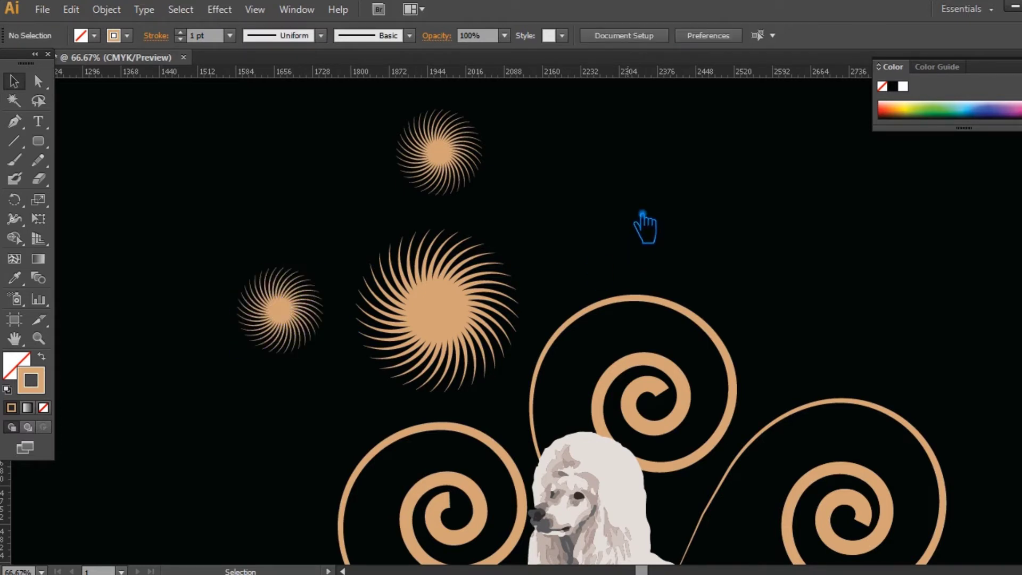
{"action": "left_click", "coordinate": [319, 311]}
{"action": "left_click", "coordinate": [663, 251]}
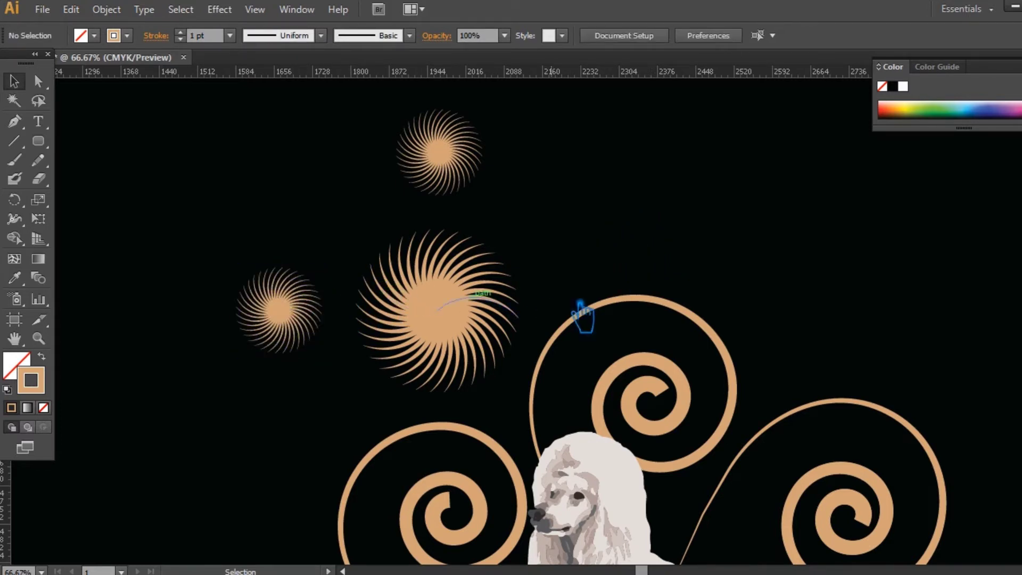
Rotate copies of the three-sunburst cluster by 60° around the spirals' center, repeating until six clusters surround the poodle, and deselect.
{"action": "left_click_drag", "start_coordinate": [516, 359], "coordinate": [272, 200]}
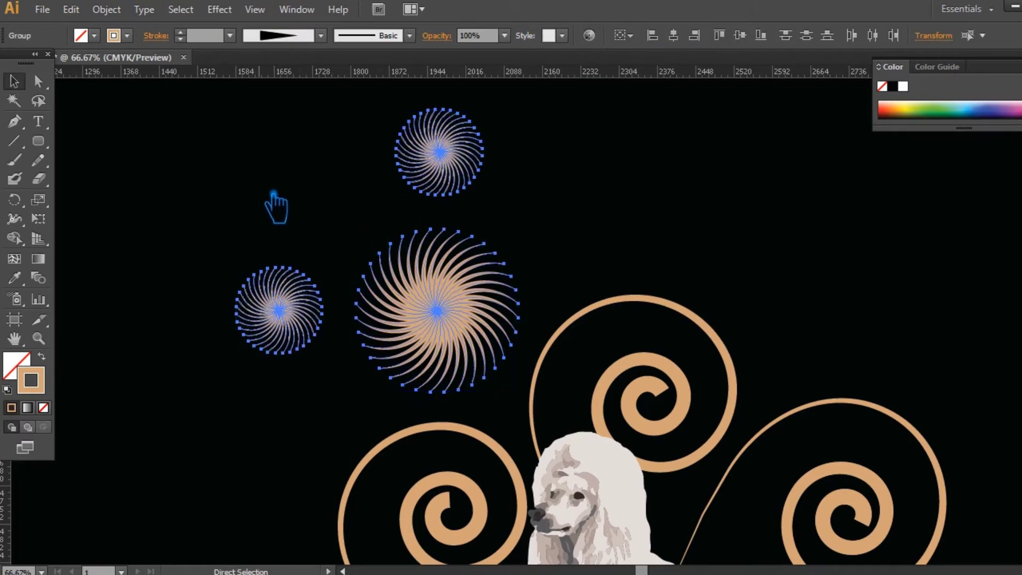
{"action": "key", "text": "ctrl+minus"}
{"action": "key", "text": "ctrl+minus"}
{"action": "key", "text": "ctrl+minus"}
{"action": "key", "text": "ctrl+minus"}
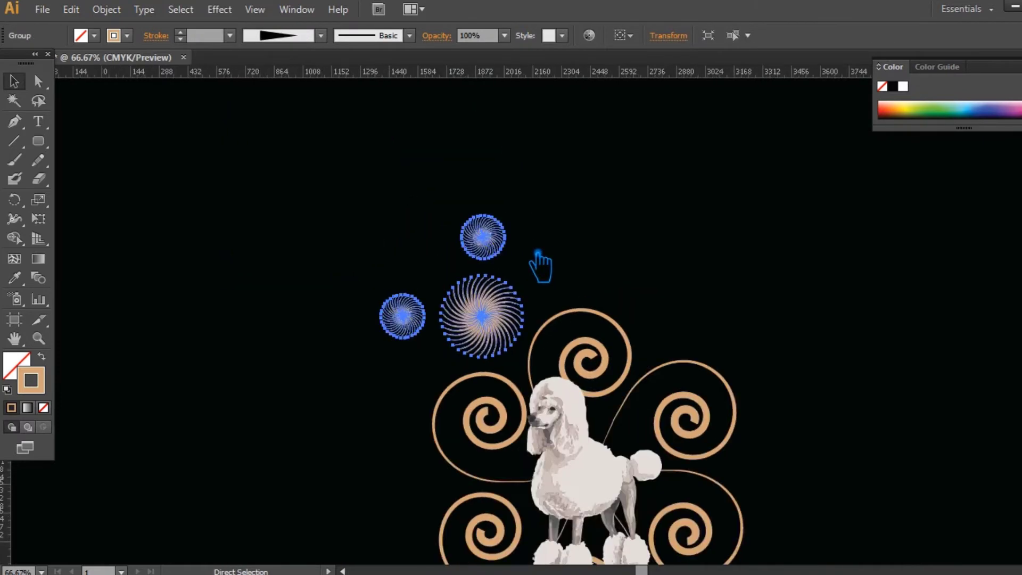
{"action": "key", "text": "ctrl+plus"}
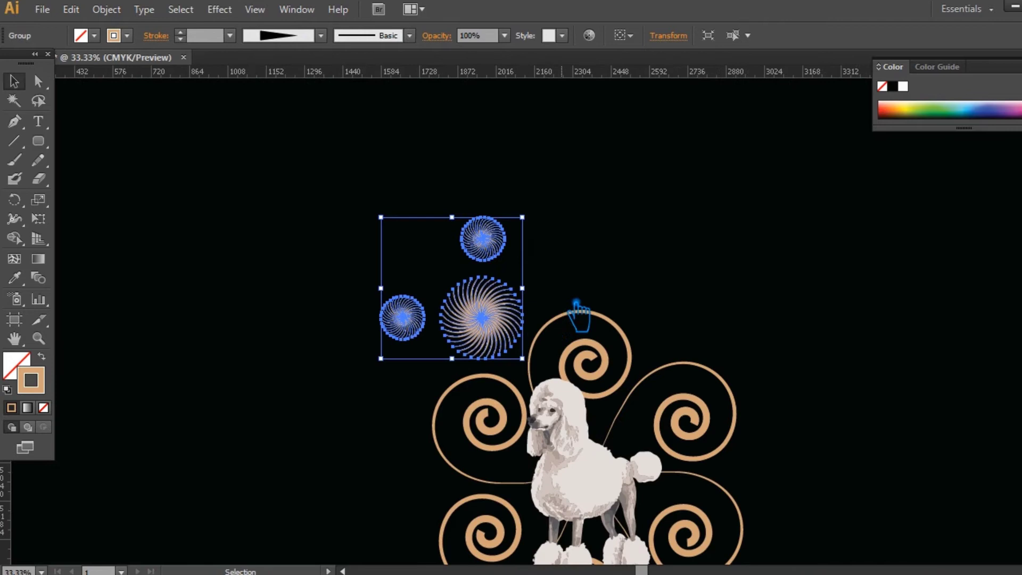
{"action": "left_click", "coordinate": [19, 198]}
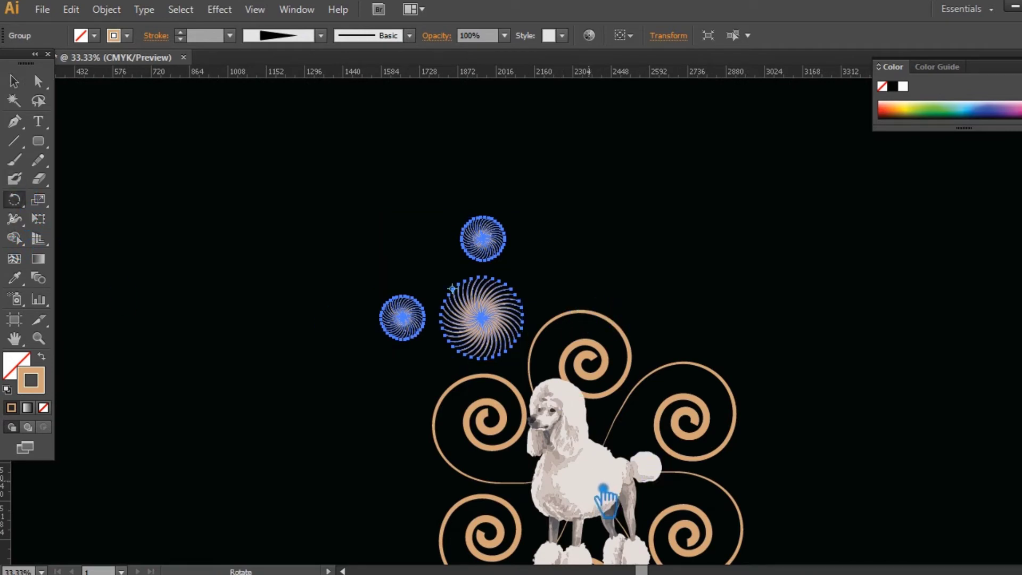
{"action": "left_click", "coordinate": [588, 481], "text": "alt"}
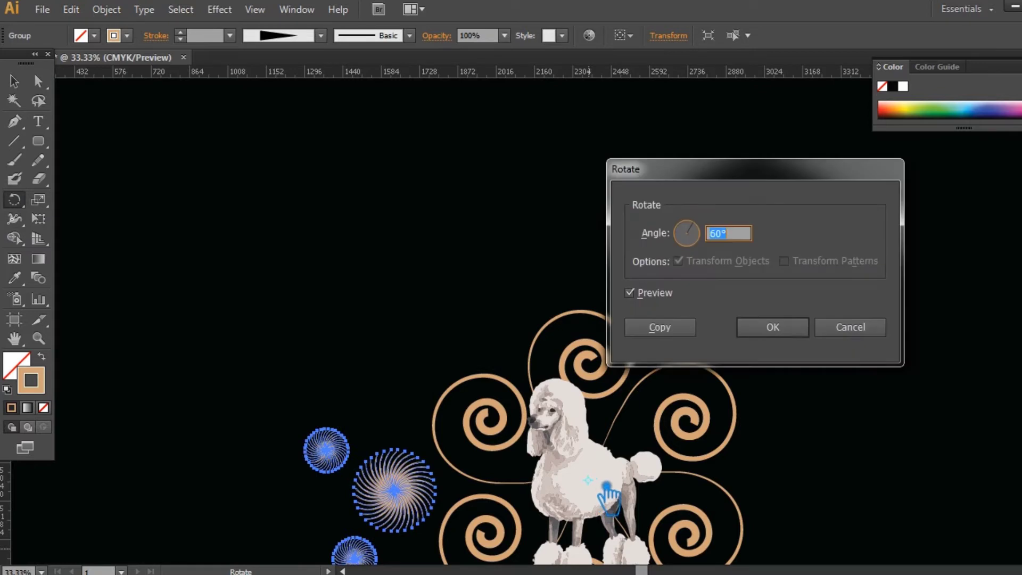
{"action": "left_click", "coordinate": [661, 331]}
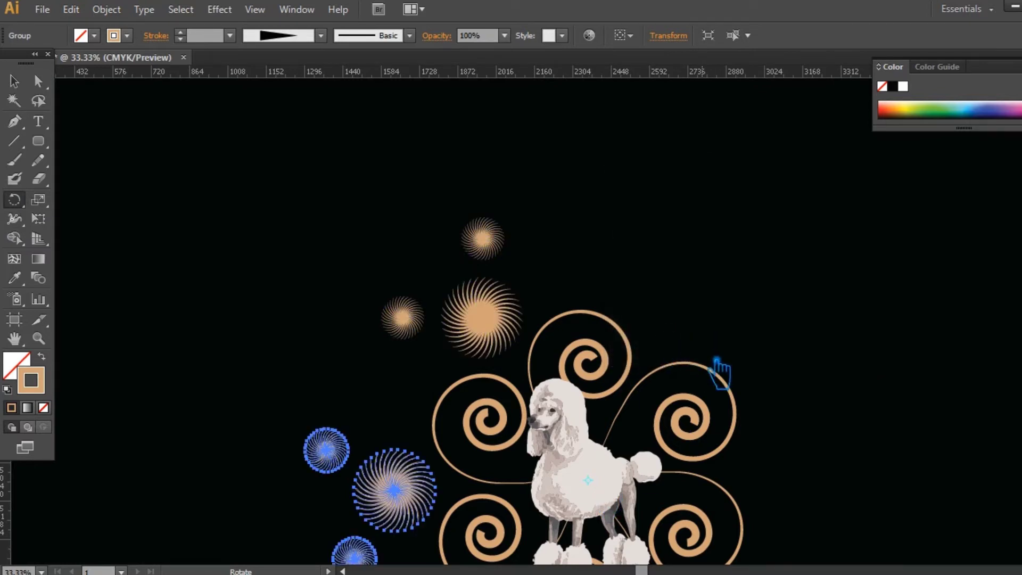
{"action": "left_click_drag", "start_coordinate": [825, 423], "coordinate": [705, 282]}
{"action": "key", "text": "ctrl+d"}
{"action": "key", "text": "ctrl+d"}
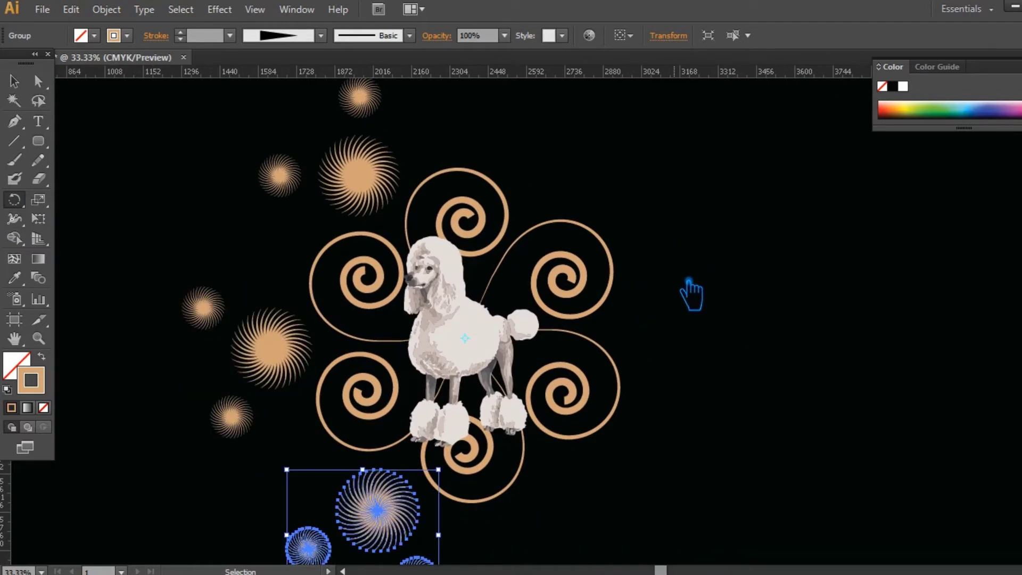
{"action": "key", "text": "ctrl+d"}
{"action": "key", "text": "ctrl+d"}
{"action": "left_click", "coordinate": [14, 81]}
{"action": "left_click", "coordinate": [155, 165]}
Select the six spirals around the poodle and group them.
{"action": "key", "text": "ctrl+minus"}
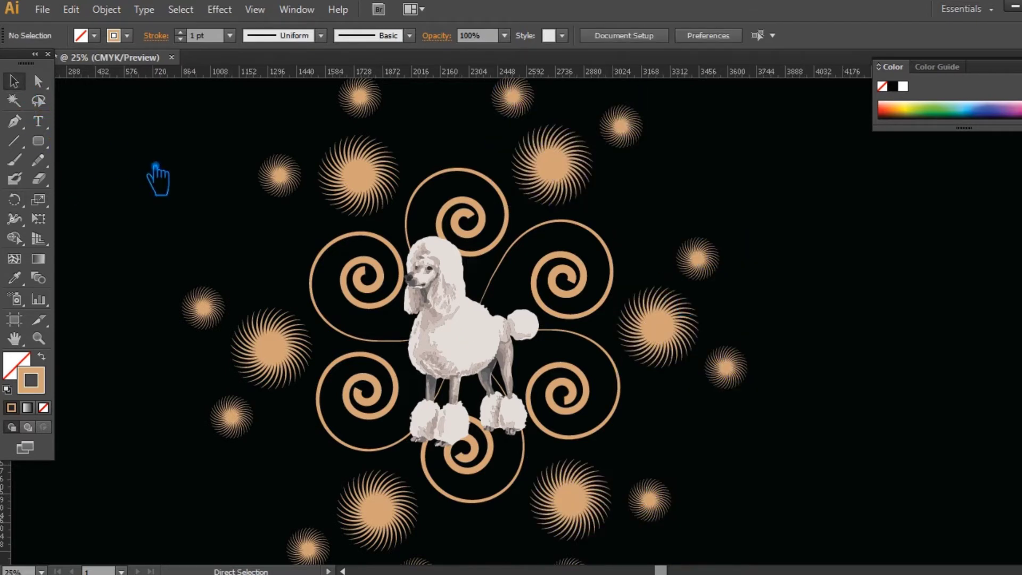
{"action": "left_click", "coordinate": [557, 307]}
{"action": "left_click", "coordinate": [419, 322], "text": "shift"}
{"action": "left_click", "coordinate": [406, 392], "text": "shift"}
{"action": "left_click", "coordinate": [504, 453], "text": "shift"}
{"action": "left_click", "coordinate": [559, 409], "text": "shift"}
{"action": "key", "text": "ctrl+g"}
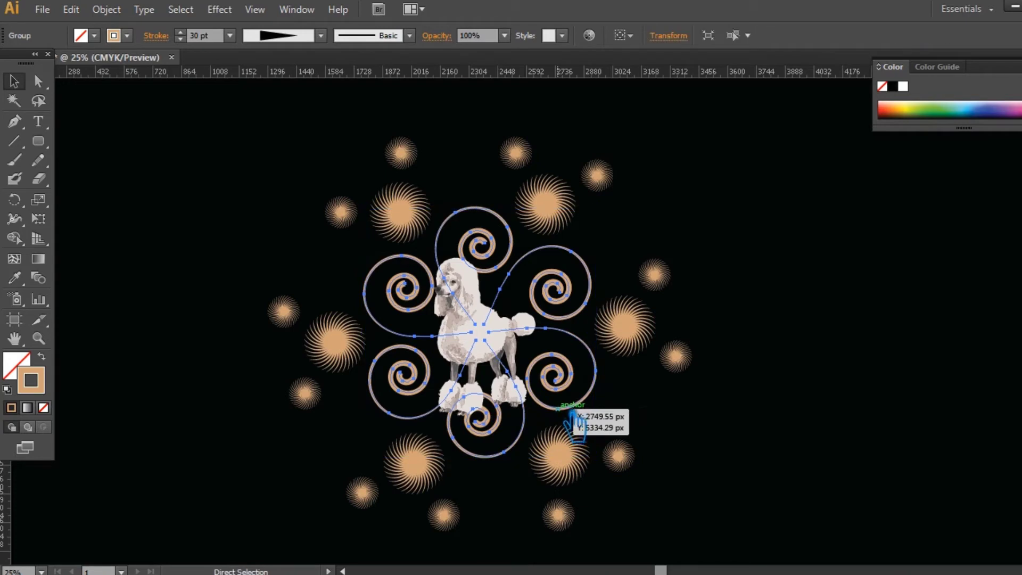
{"action": "left_click", "coordinate": [504, 35]}
{"action": "left_click", "coordinate": [536, 140]}
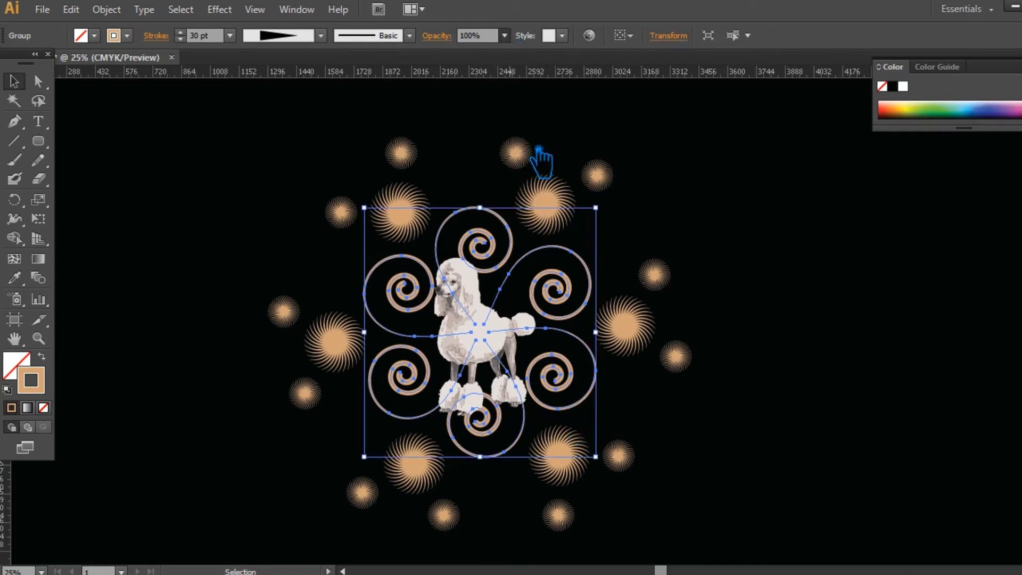
{"action": "key", "text": "ctrl+z"}
{"action": "left_click", "coordinate": [704, 223]}
{"action": "left_click", "coordinate": [585, 302]}
Thin the strokes of all large and small sunbursts, trying 5 pt and settling on 3 pt, and deselect.
{"action": "key", "text": "ctrl"}
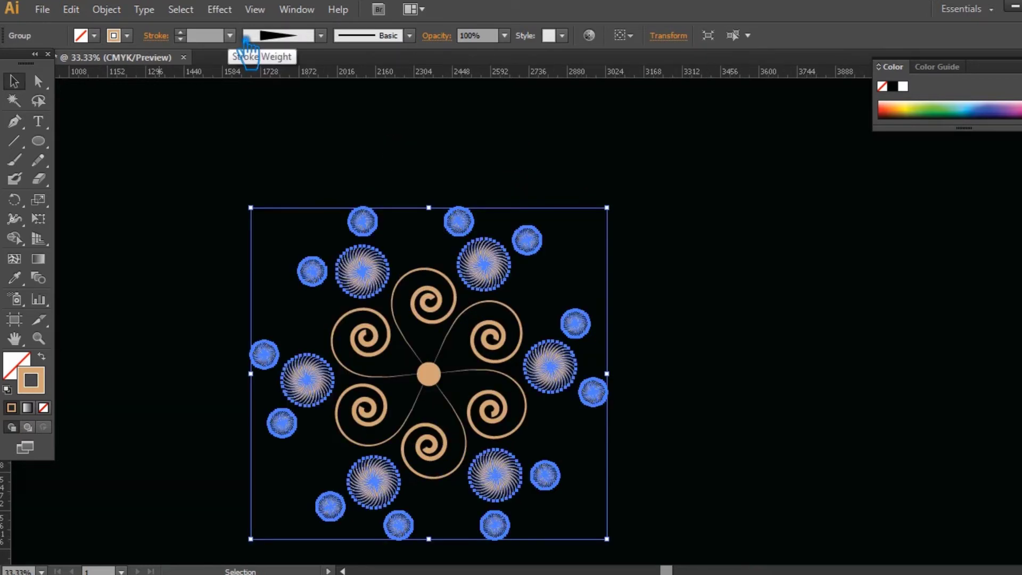
{"action": "left_click", "coordinate": [231, 35]}
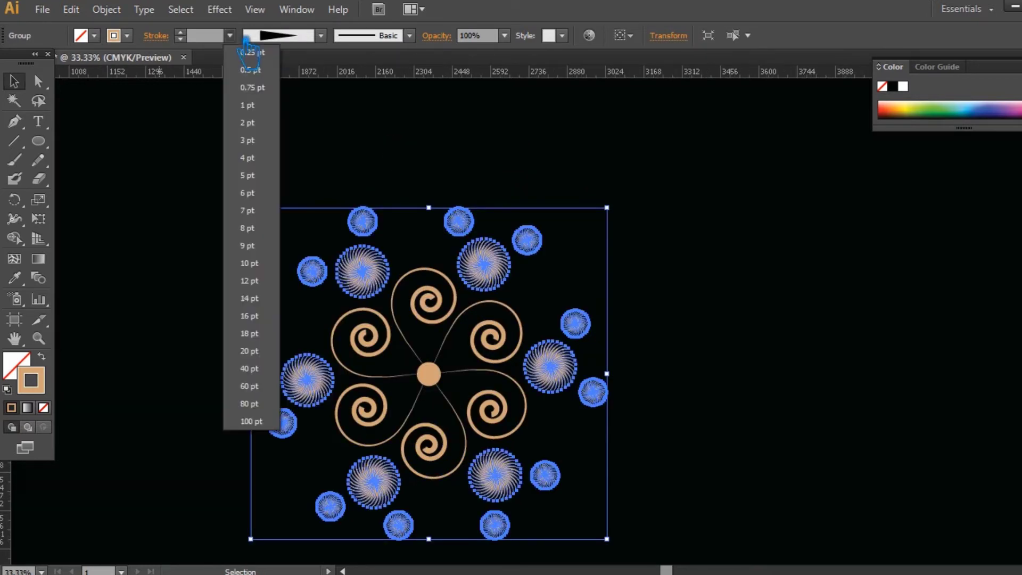
{"action": "left_click", "coordinate": [265, 176]}
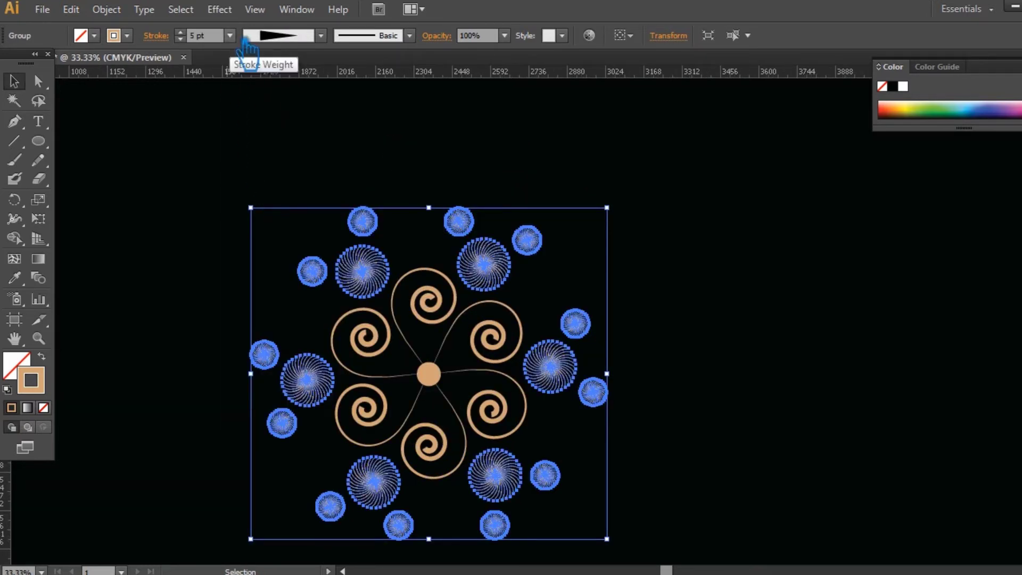
{"action": "left_click", "coordinate": [229, 35]}
{"action": "left_click", "coordinate": [259, 141]}
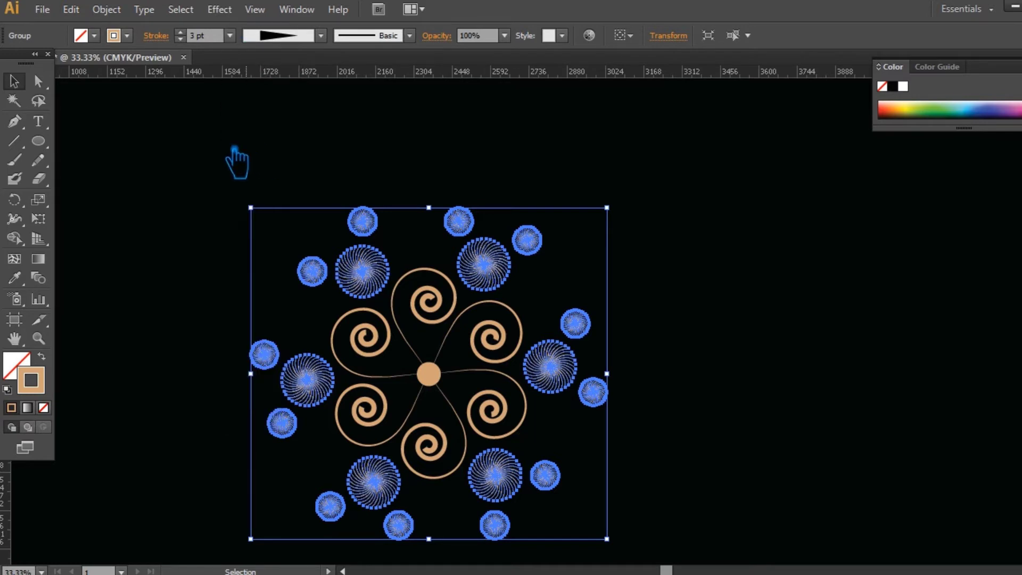
{"action": "left_click", "coordinate": [234, 151]}
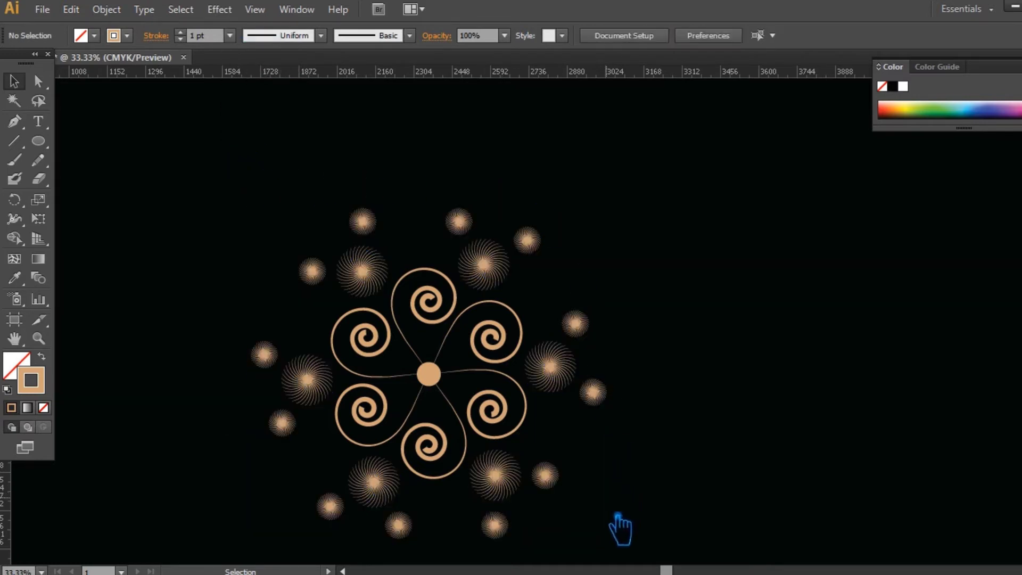
Select the whole motif of spirals, sunbursts and center circle, expand its appearance into filled shapes, and deselect it.
{"action": "left_click_drag", "start_coordinate": [588, 544], "coordinate": [213, 168]}
{"action": "key", "text": "a"}
{"action": "key", "text": "v"}
{"action": "left_click", "coordinate": [106, 9]}
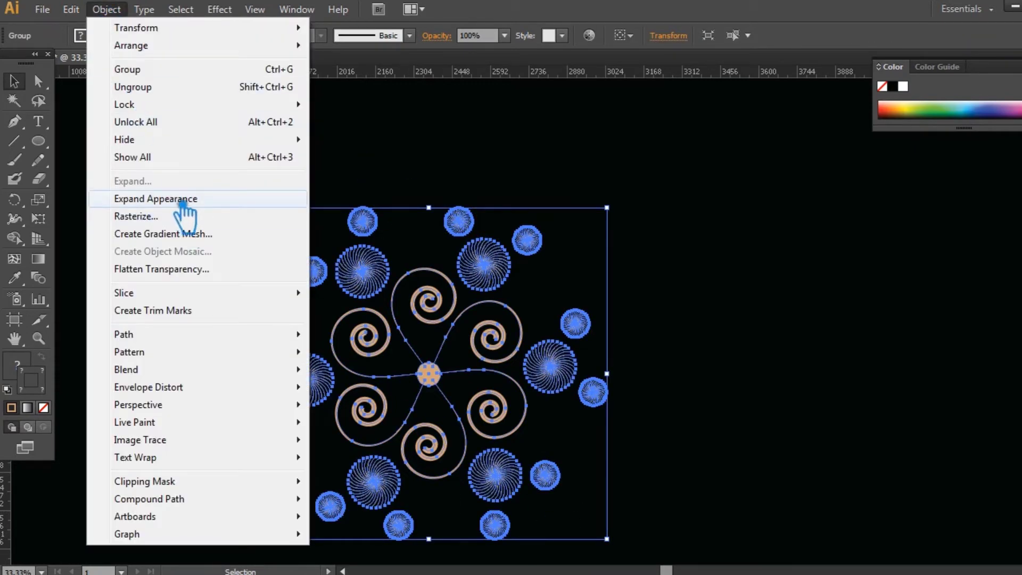
{"action": "left_click", "coordinate": [184, 202]}
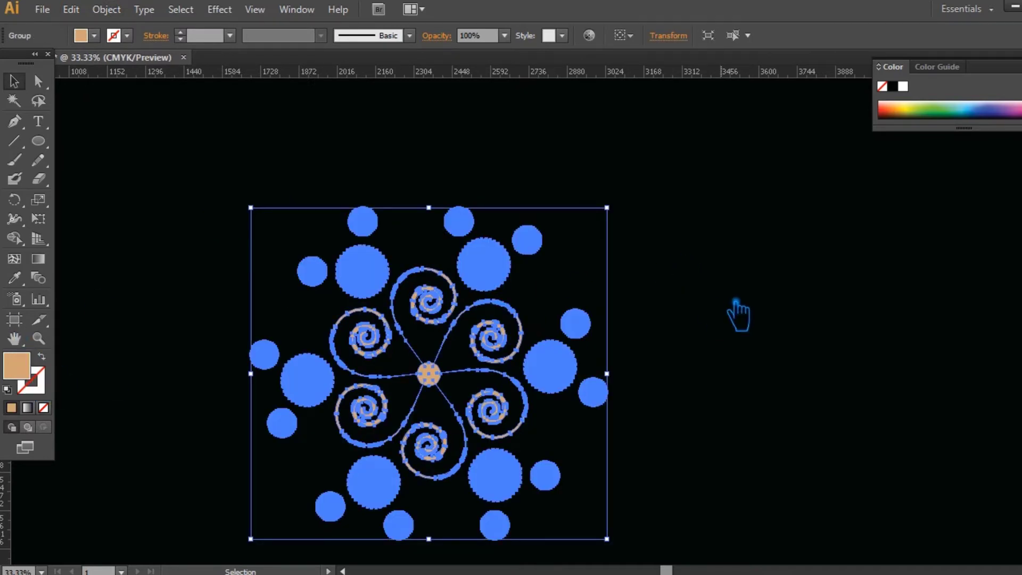
{"action": "left_click", "coordinate": [738, 314]}
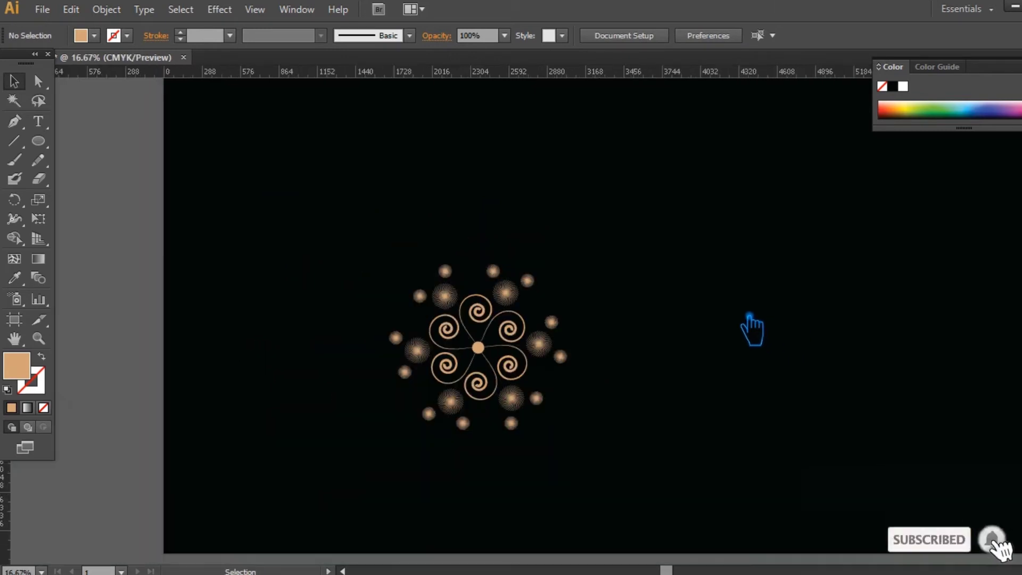
{"action": "key", "text": "ctrl+minus"}
{"action": "key", "text": "ctrl+minus"}
{"action": "left_click", "coordinate": [14, 81]}
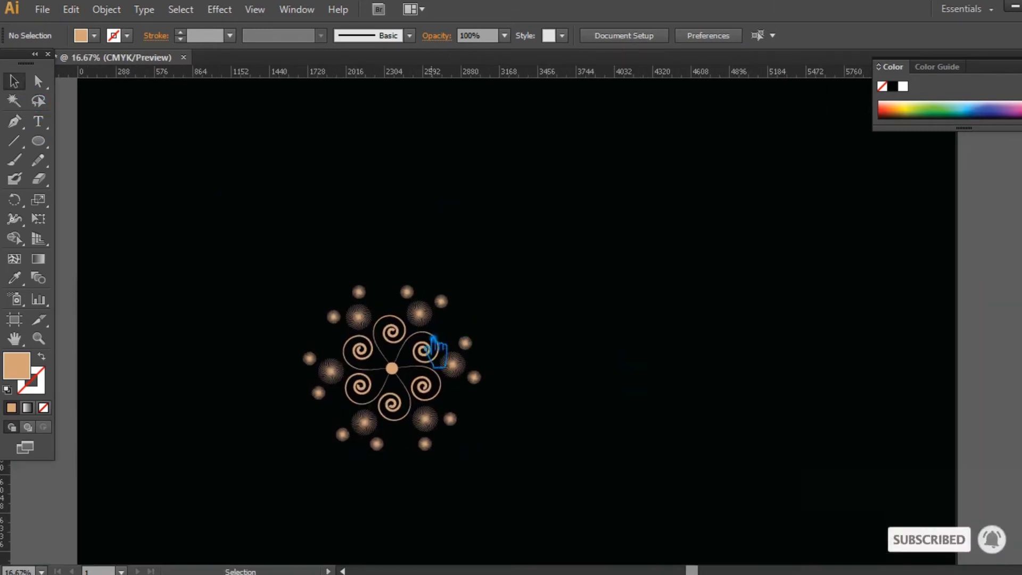
Select the grouped motif of spirals and sunbursts, scale it down about its center to about 918 × 853 px, and deselect it.
{"action": "left_click", "coordinate": [407, 337]}
{"action": "left_click", "coordinate": [606, 314]}
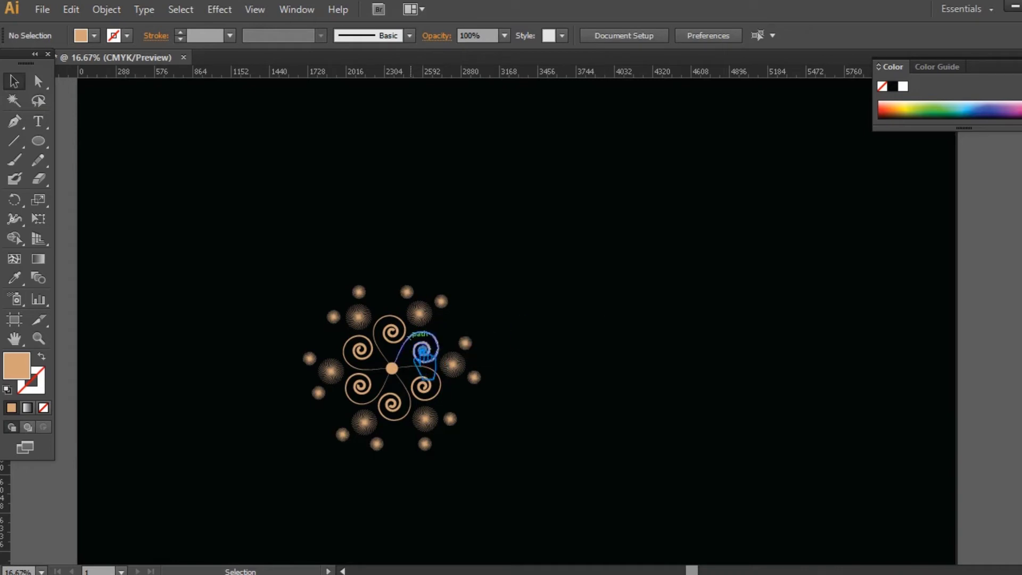
{"action": "left_click", "coordinate": [420, 342]}
{"action": "left_click", "coordinate": [742, 307]}
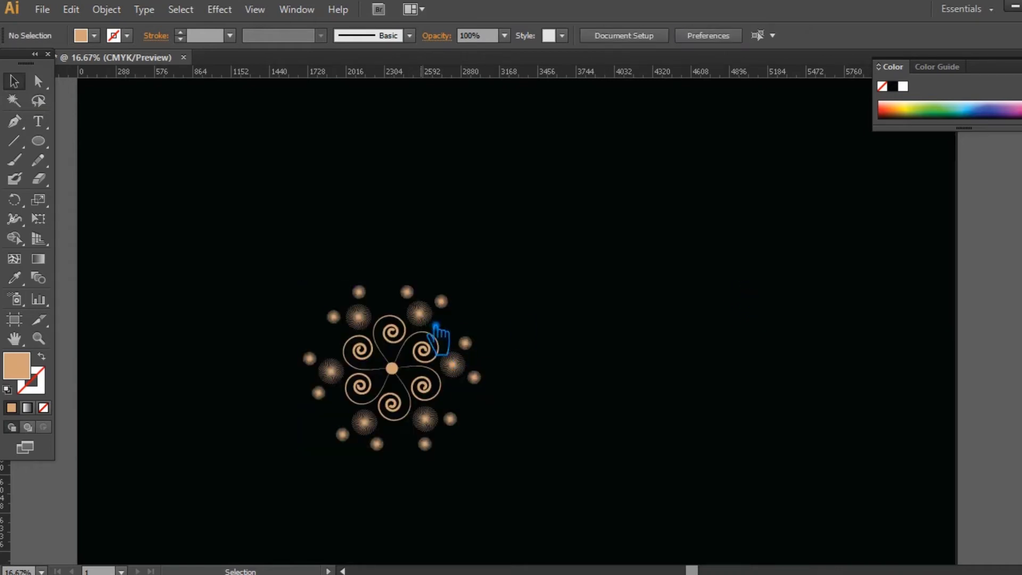
{"action": "left_click", "coordinate": [437, 337]}
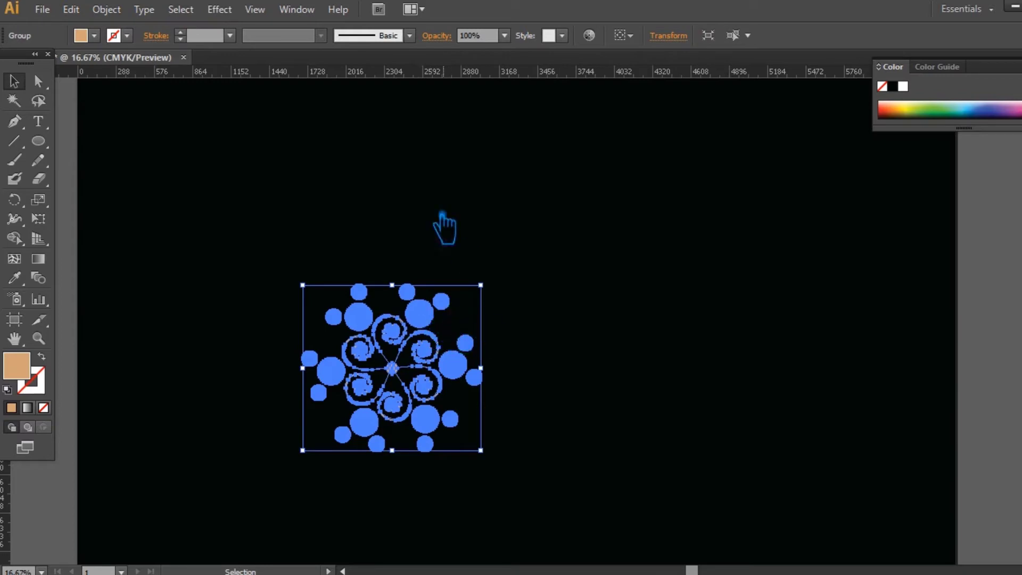
{"action": "left_click_drag", "start_coordinate": [497, 292], "coordinate": [468, 310]}
{"action": "left_click", "coordinate": [566, 311]}
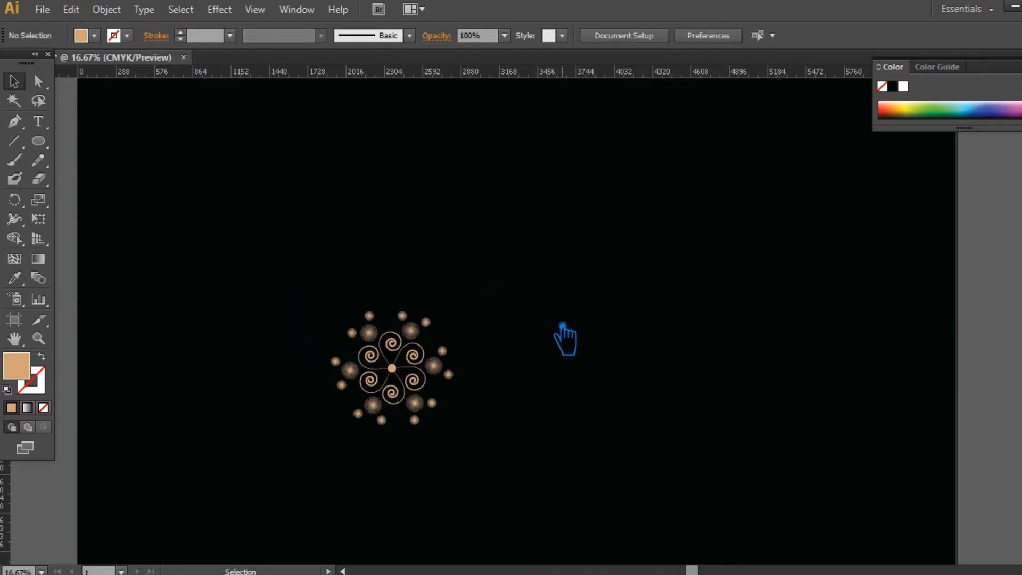
{"action": "left_click", "coordinate": [393, 368]}
{"action": "left_click", "coordinate": [106, 10]}
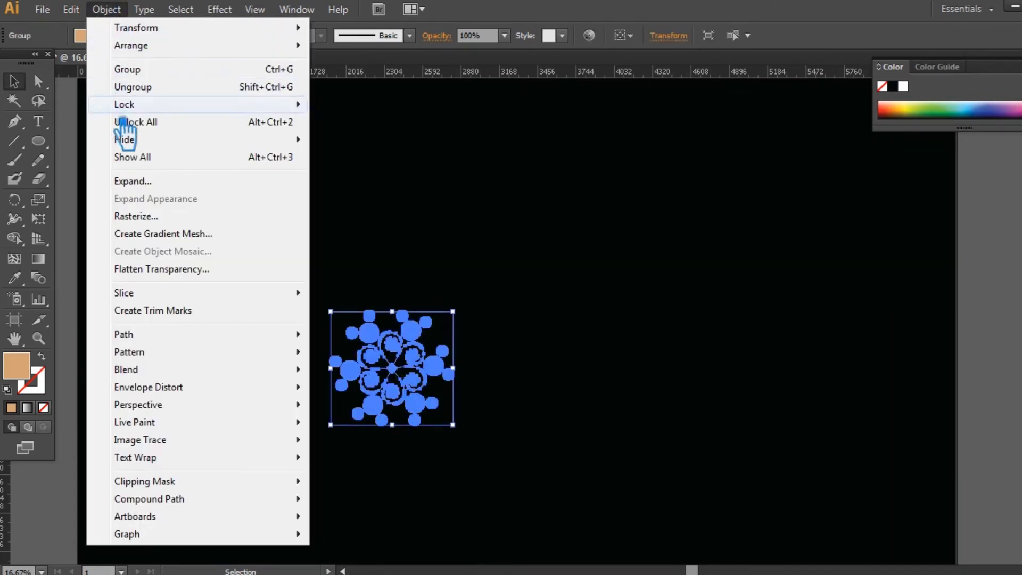
{"action": "mouse_move", "coordinate": [165, 356]}
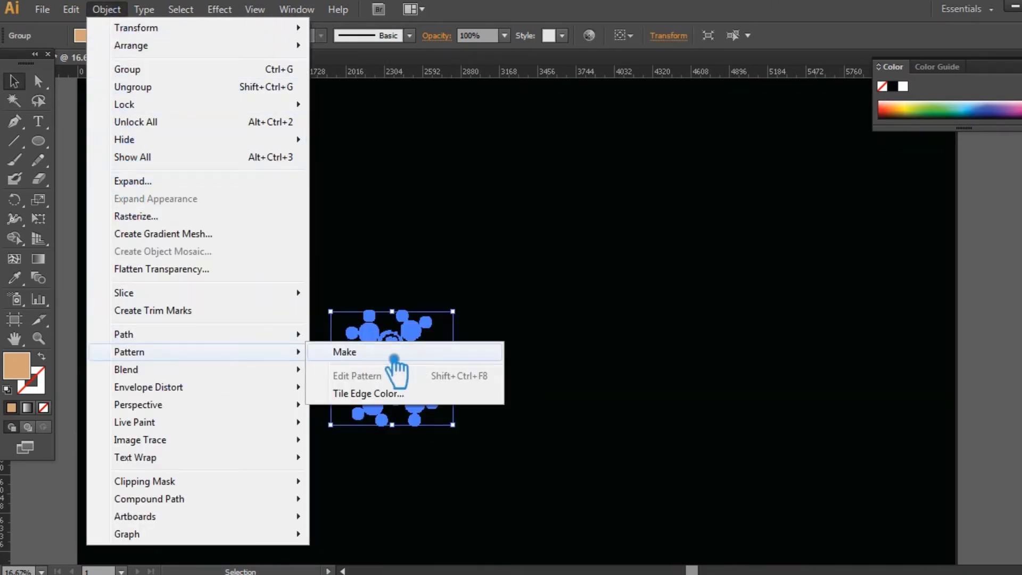
{"action": "left_click", "coordinate": [394, 357]}
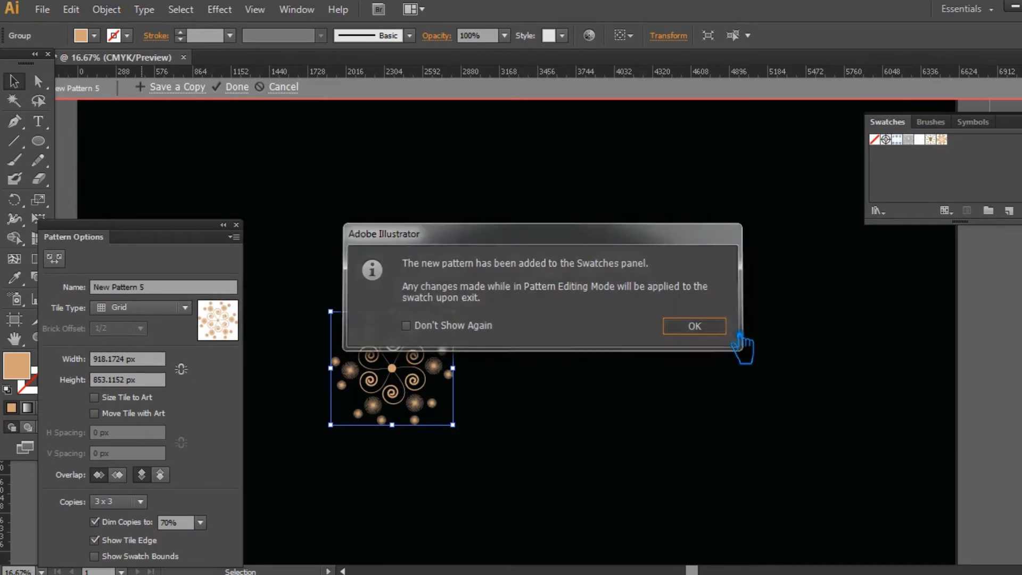
{"action": "left_click", "coordinate": [694, 325]}
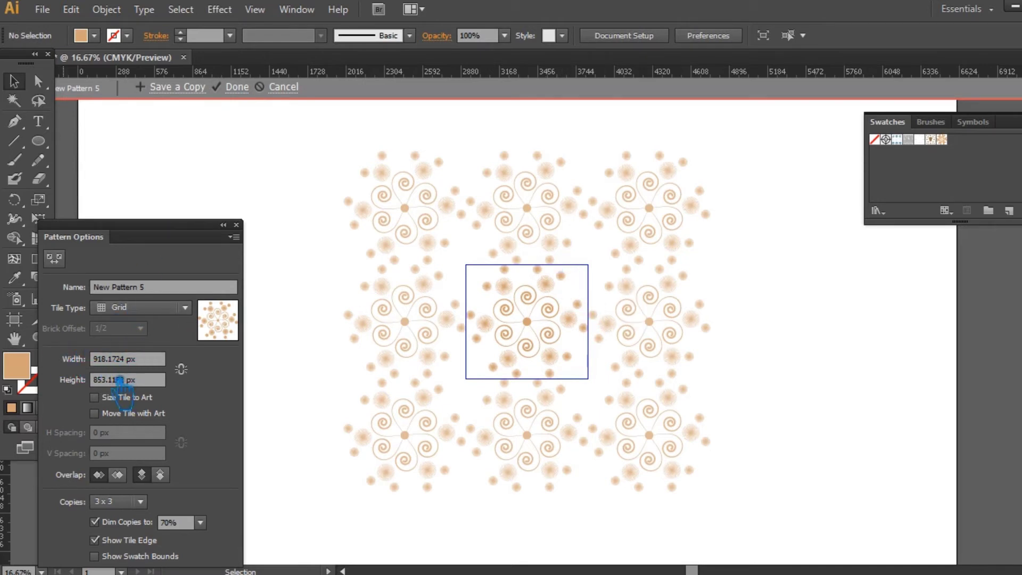
{"action": "left_click", "coordinate": [121, 308]}
{"action": "left_click", "coordinate": [122, 310]}
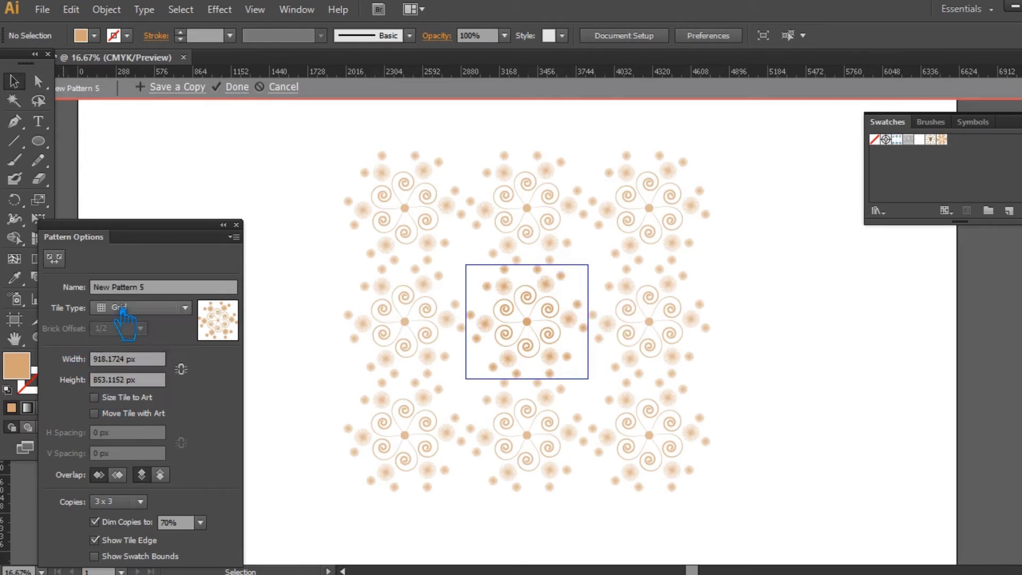
{"action": "left_click", "coordinate": [54, 258]}
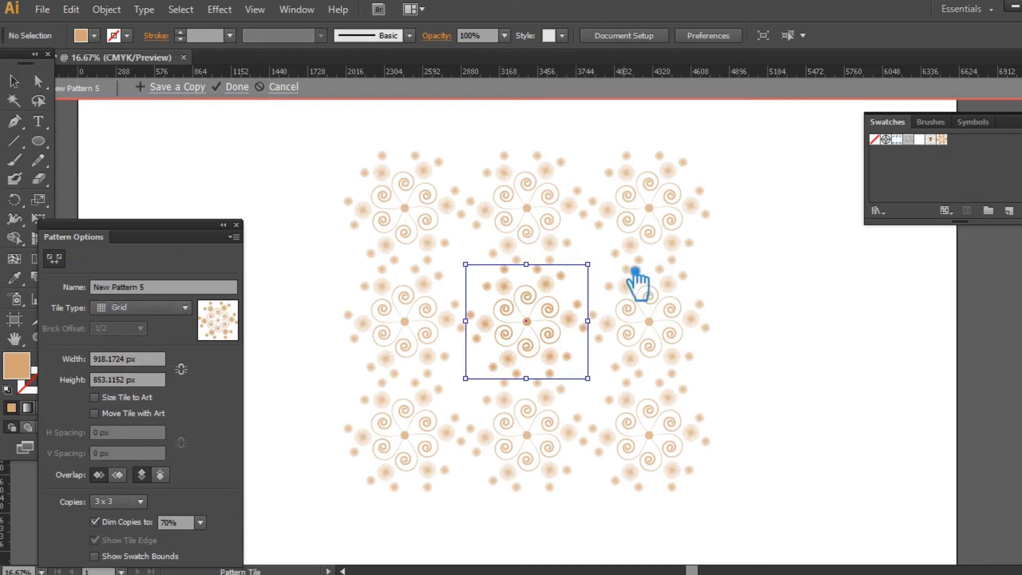
{"action": "left_click_drag", "start_coordinate": [589, 265], "coordinate": [560, 257]}
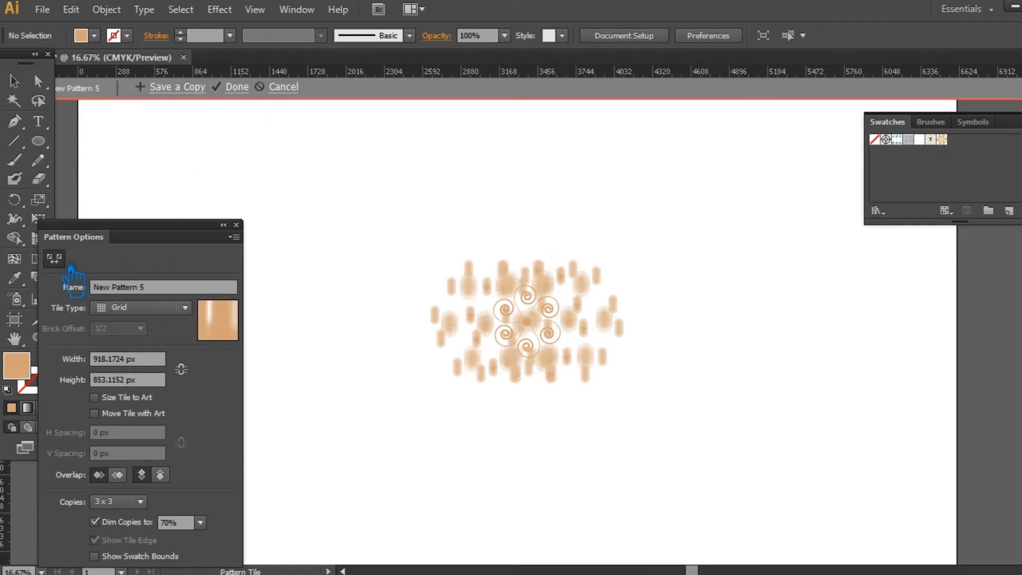
{"action": "left_click", "coordinate": [287, 87]}
Make a pattern swatch from the whole motif with the Grid tile type, and finish pattern editing.
{"action": "left_click", "coordinate": [431, 386]}
{"action": "left_click", "coordinate": [14, 81]}
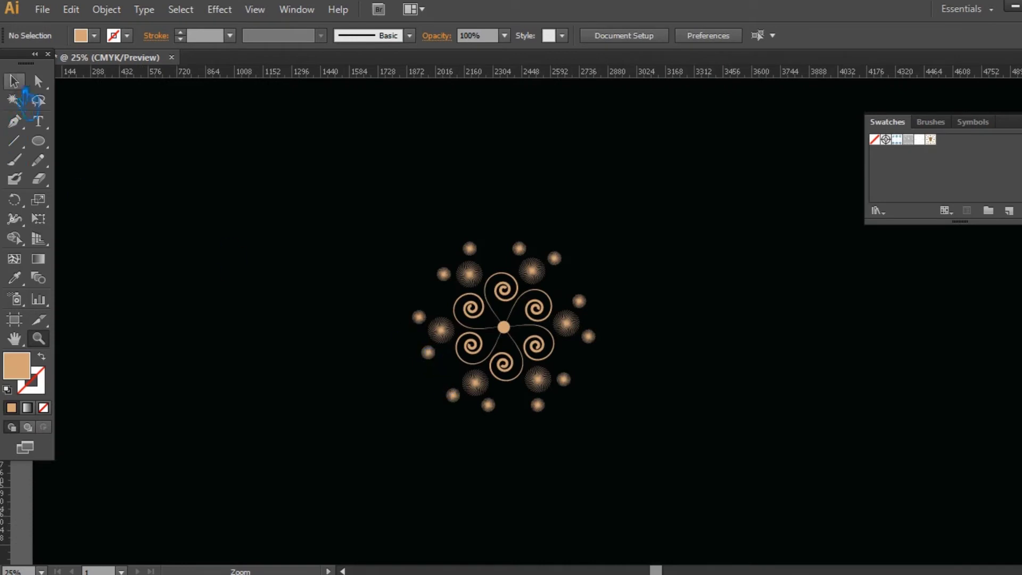
{"action": "left_click", "coordinate": [535, 317]}
{"action": "left_click", "coordinate": [106, 9]}
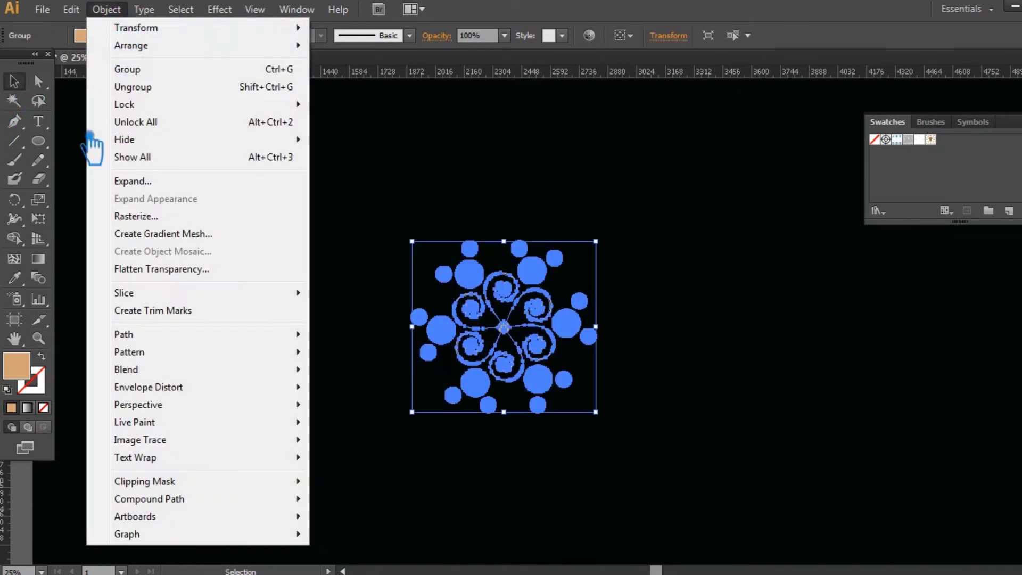
{"action": "mouse_move", "coordinate": [171, 358]}
{"action": "left_click", "coordinate": [358, 350]}
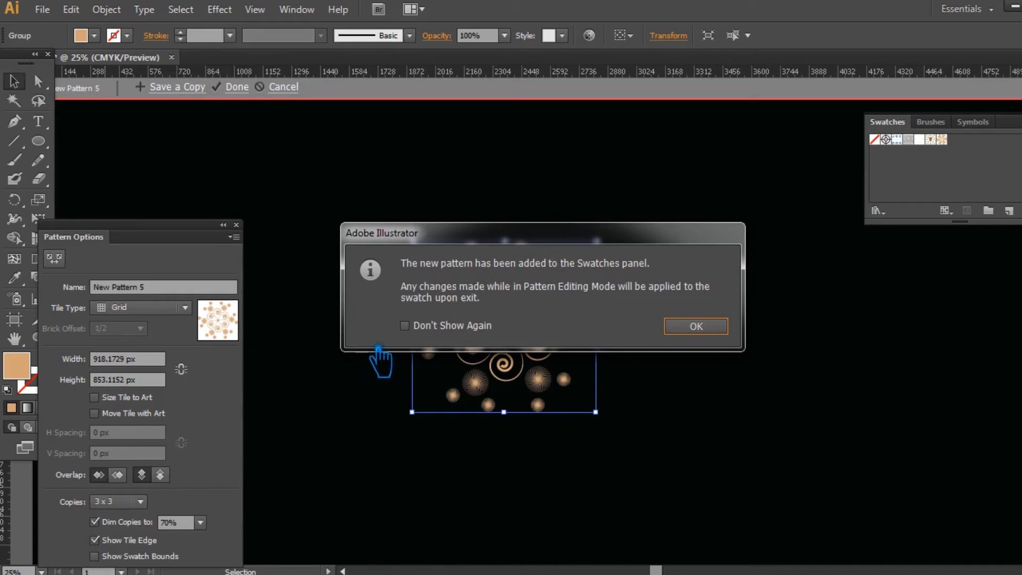
{"action": "left_click", "coordinate": [716, 326]}
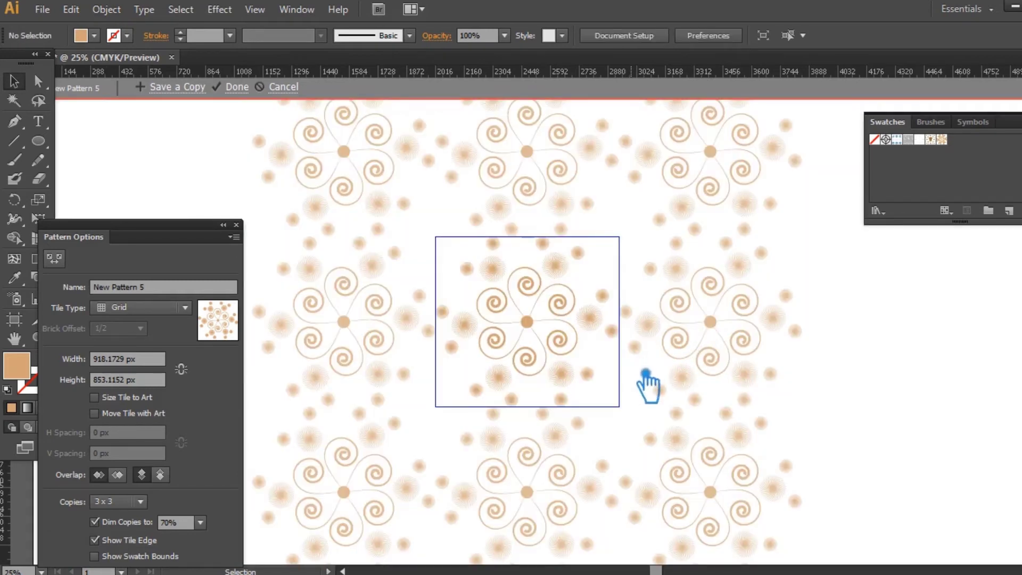
{"action": "left_click", "coordinate": [242, 87]}
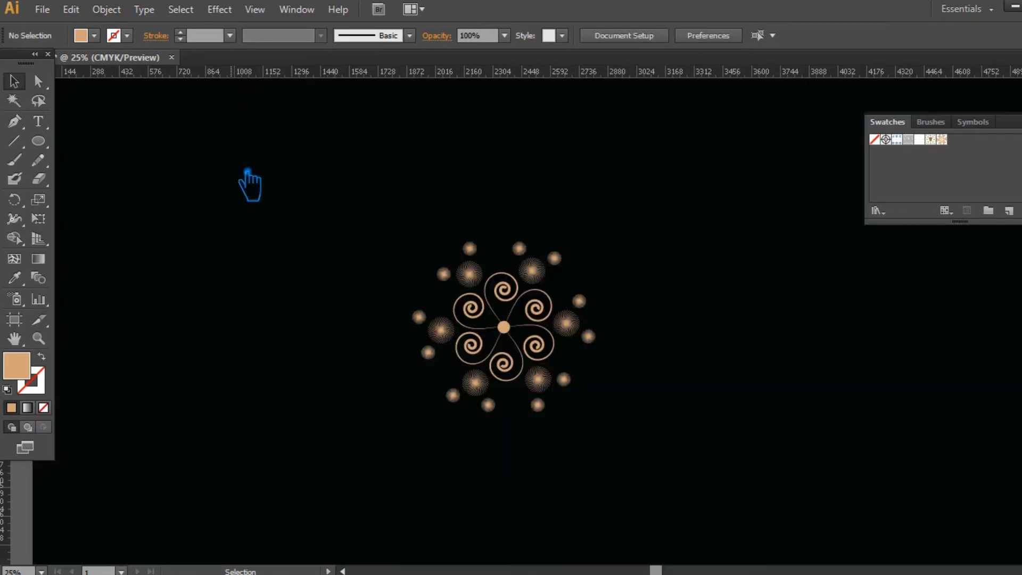
Move the motif off the black square to the empty area beside its lower right corner, and deselect it.
{"action": "key", "text": "ctrl+minus"}
{"action": "key", "text": "ctrl+minus"}
{"action": "key", "text": "ctrl+minus"}
{"action": "left_click_drag", "start_coordinate": [458, 296], "coordinate": [791, 393]}
{"action": "left_click", "coordinate": [758, 350]}
{"action": "left_click_drag", "start_coordinate": [552, 292], "coordinate": [541, 349]}
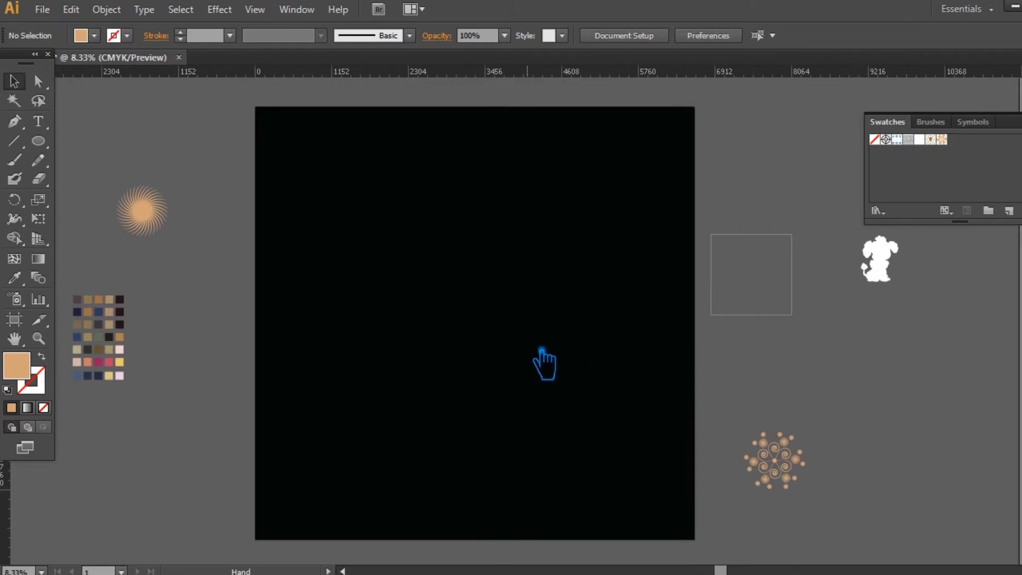
Show the guides, delete the vertical and horizontal ones crossing the black square's interior, and save the document.
{"action": "right_click", "coordinate": [410, 97]}
{"action": "left_click", "coordinate": [469, 244]}
{"action": "left_click", "coordinate": [408, 101]}
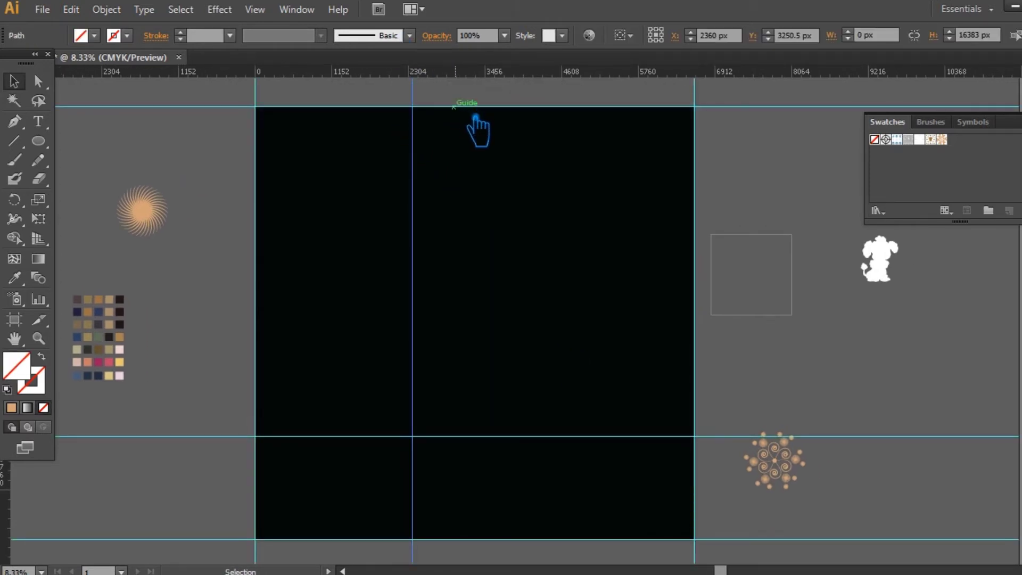
{"action": "key", "text": "Delete"}
{"action": "left_click_drag", "start_coordinate": [889, 489], "coordinate": [911, 496]}
{"action": "key", "text": "Delete"}
{"action": "right_click", "coordinate": [854, 543]}
{"action": "left_click", "coordinate": [913, 481]}
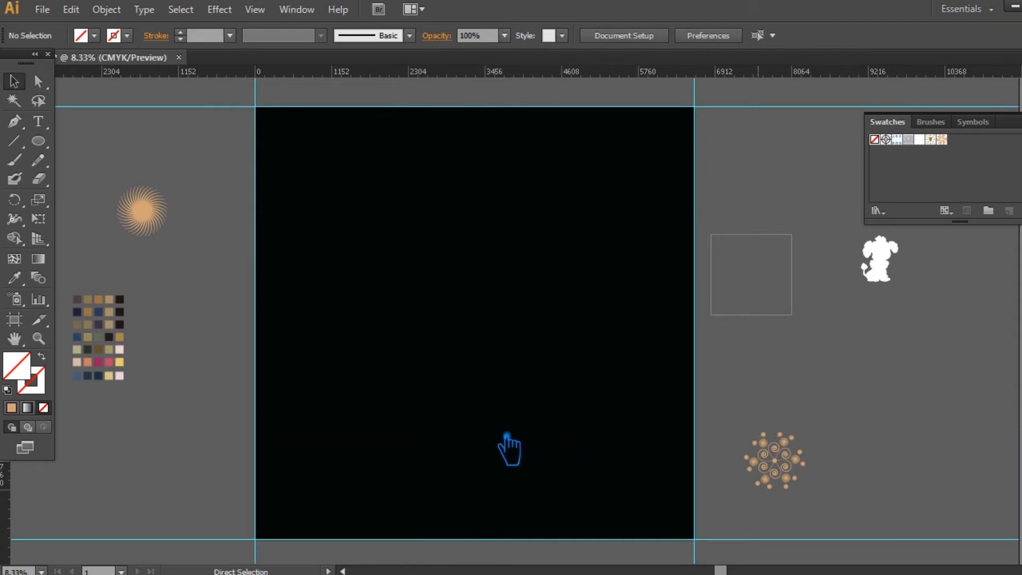
{"action": "key", "text": "ctrl+s"}
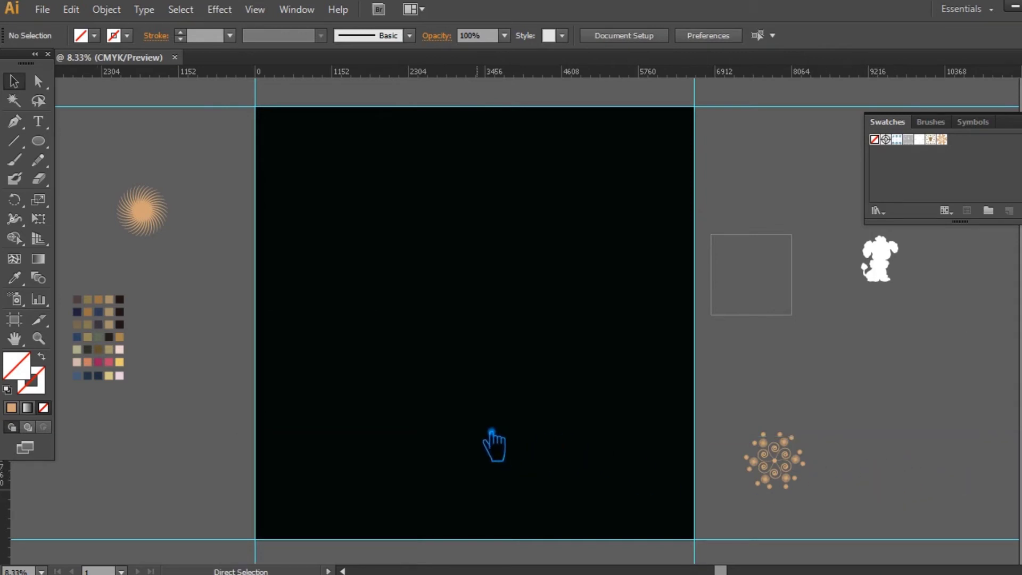
Try filling the black square directly with the New Pattern 5 swatch, and undo it.
{"action": "left_click", "coordinate": [494, 446]}
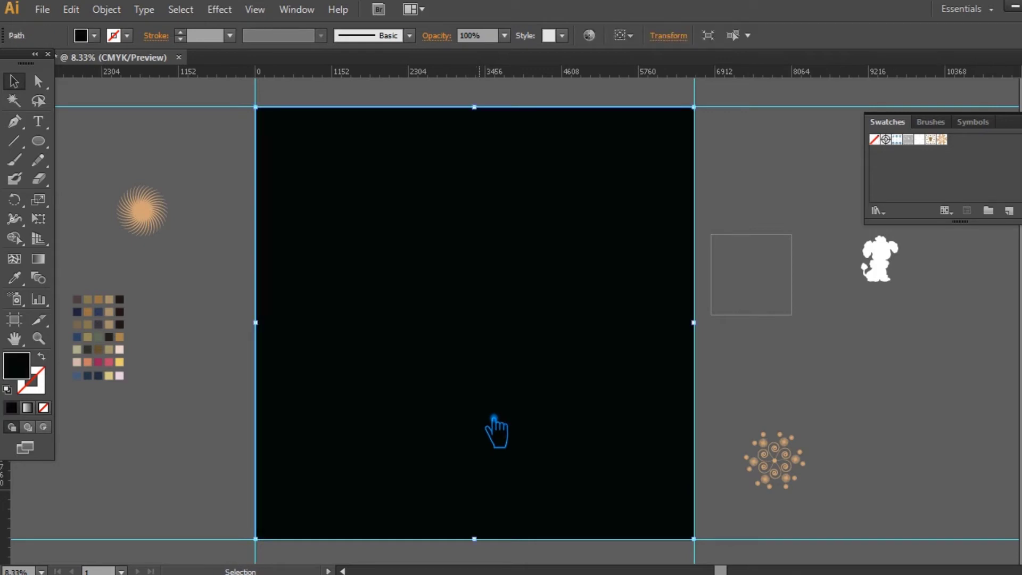
{"action": "left_click", "coordinate": [942, 139]}
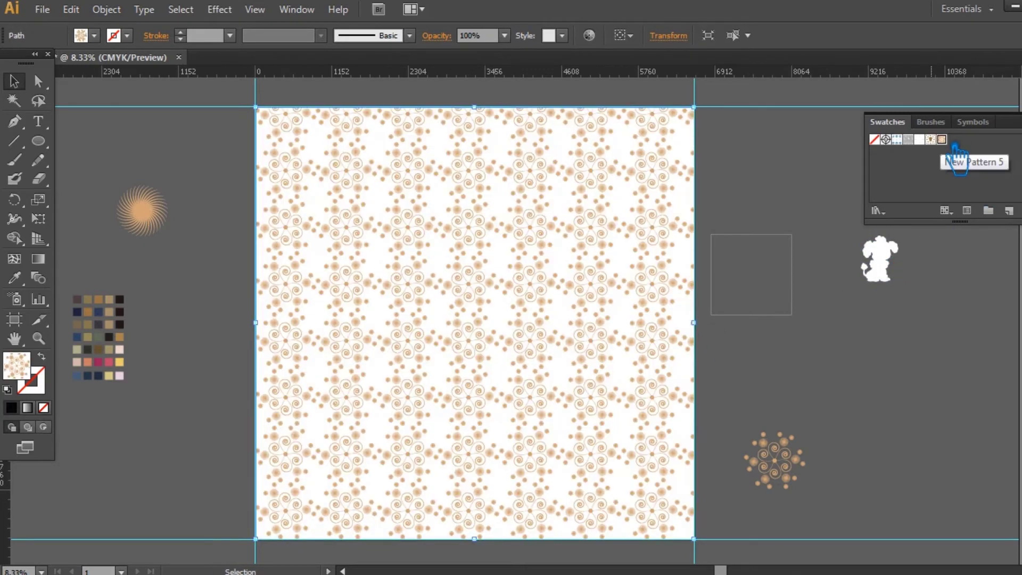
{"action": "key", "text": "ctrl+z"}
{"action": "left_click", "coordinate": [822, 368]}
Recolor the black square by sampling the first palette color and adjusting it in the Color Picker to a dark brown, and deselect.
{"action": "left_click", "coordinate": [511, 366]}
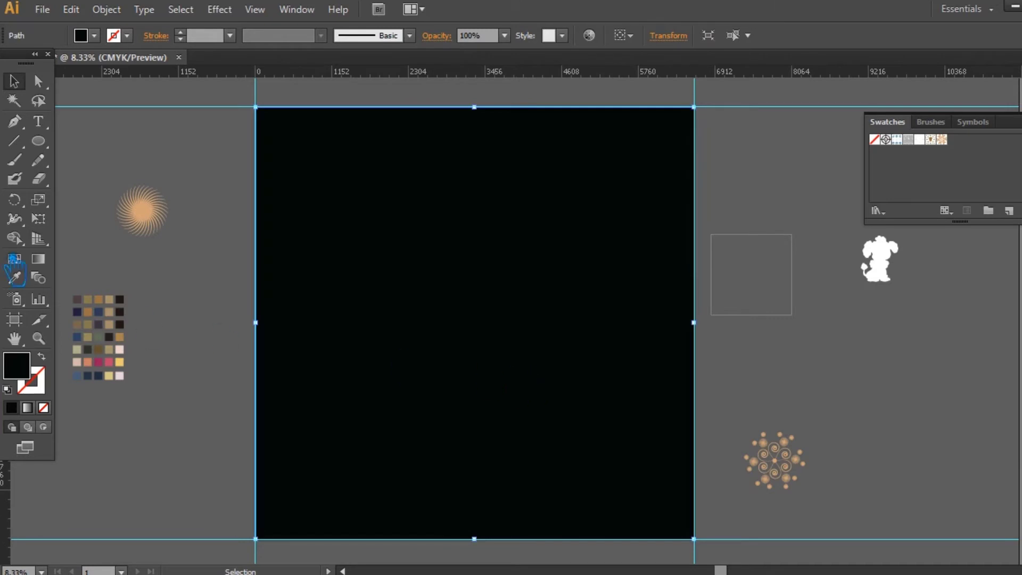
{"action": "left_click", "coordinate": [14, 277]}
{"action": "left_click", "coordinate": [77, 299]}
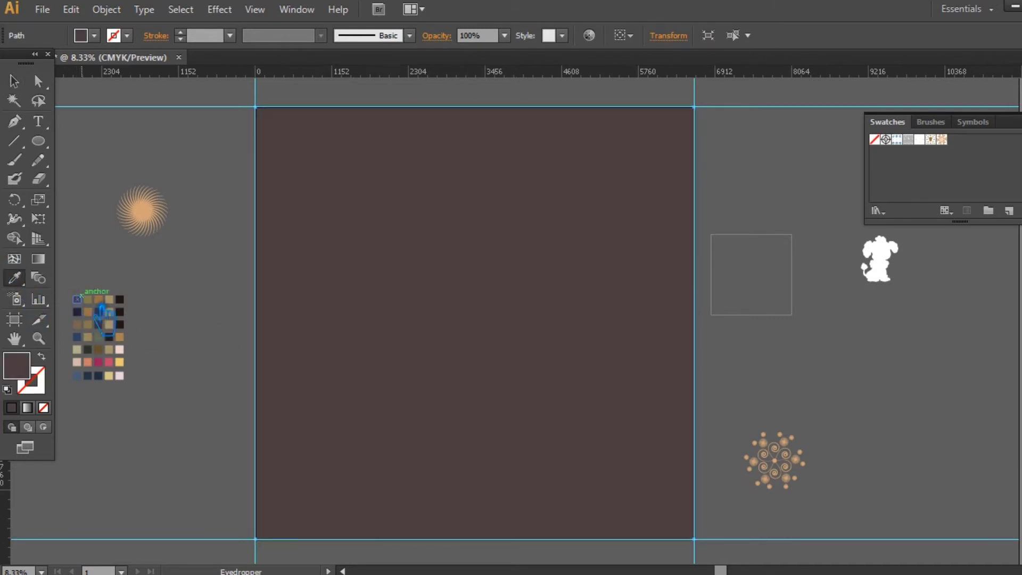
{"action": "double_click", "coordinate": [31, 374]}
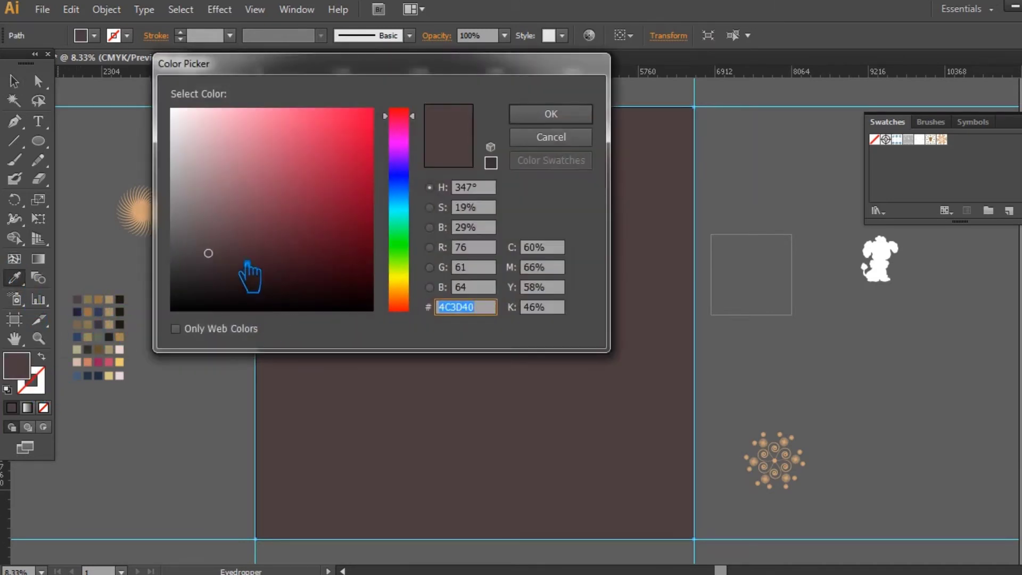
{"action": "mouse_move", "coordinate": [415, 299]}
{"action": "left_mouse_down"}
{"action": "mouse_move", "coordinate": [414, 310]}
{"action": "mouse_move", "coordinate": [419, 298]}
{"action": "left_mouse_up"}
{"action": "mouse_move", "coordinate": [218, 260]}
{"action": "left_mouse_down"}
{"action": "mouse_move", "coordinate": [292, 281]}
{"action": "mouse_move", "coordinate": [282, 265]}
{"action": "left_mouse_up"}
{"action": "left_click", "coordinate": [577, 119]}
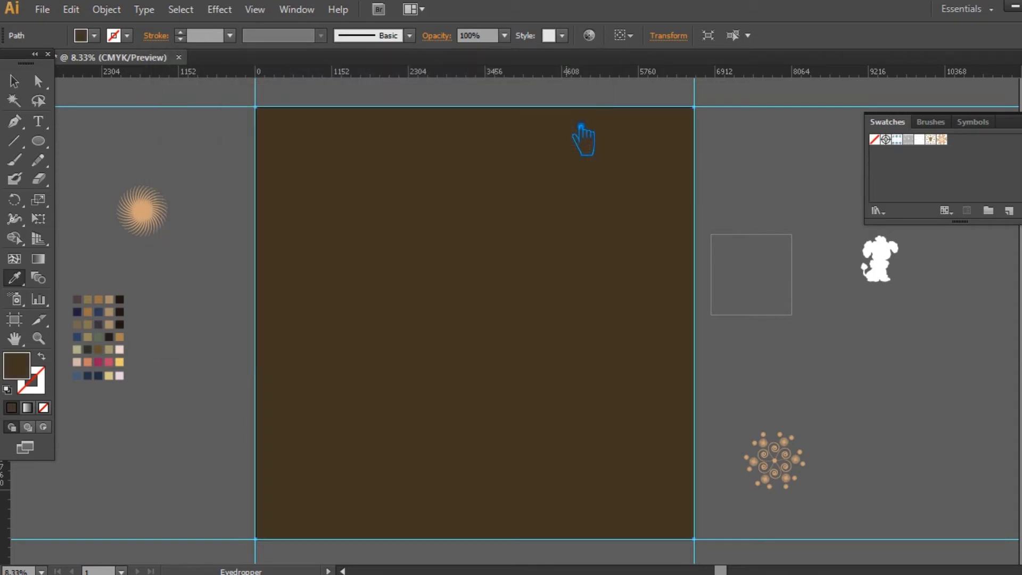
{"action": "double_click", "coordinate": [28, 373]}
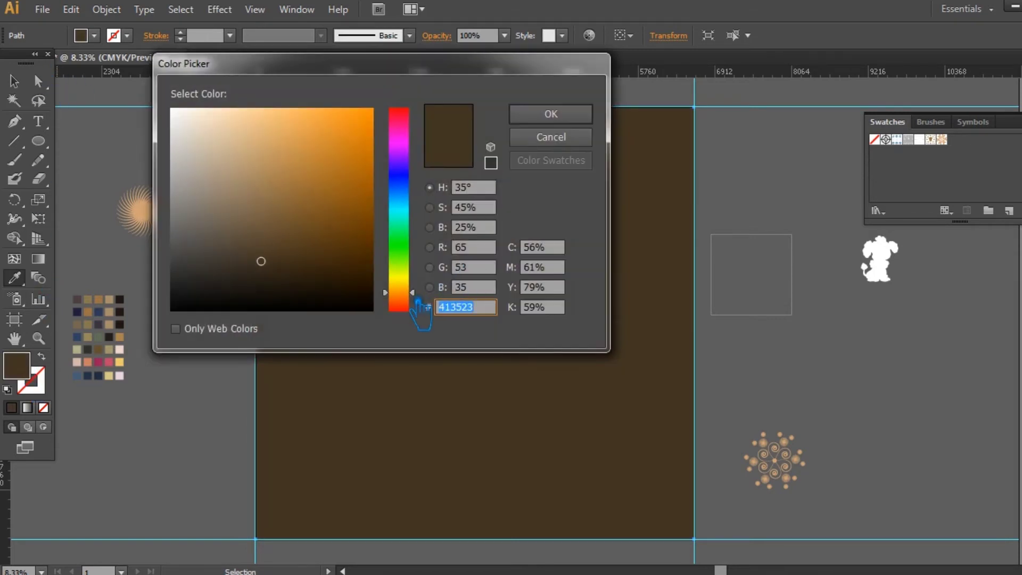
{"action": "left_click", "coordinate": [553, 116]}
{"action": "left_click", "coordinate": [16, 82]}
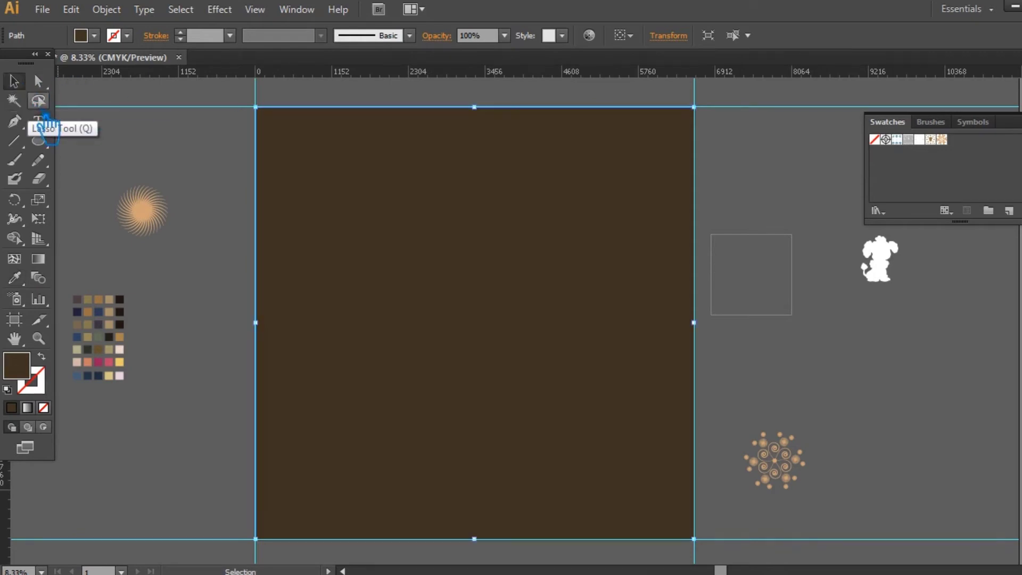
{"action": "left_click", "coordinate": [87, 142]}
Duplicate the brown square in place, fill the front copy with the New Pattern 5 swatch, and deselect it.
{"action": "left_click", "coordinate": [468, 313]}
{"action": "key", "text": "i"}
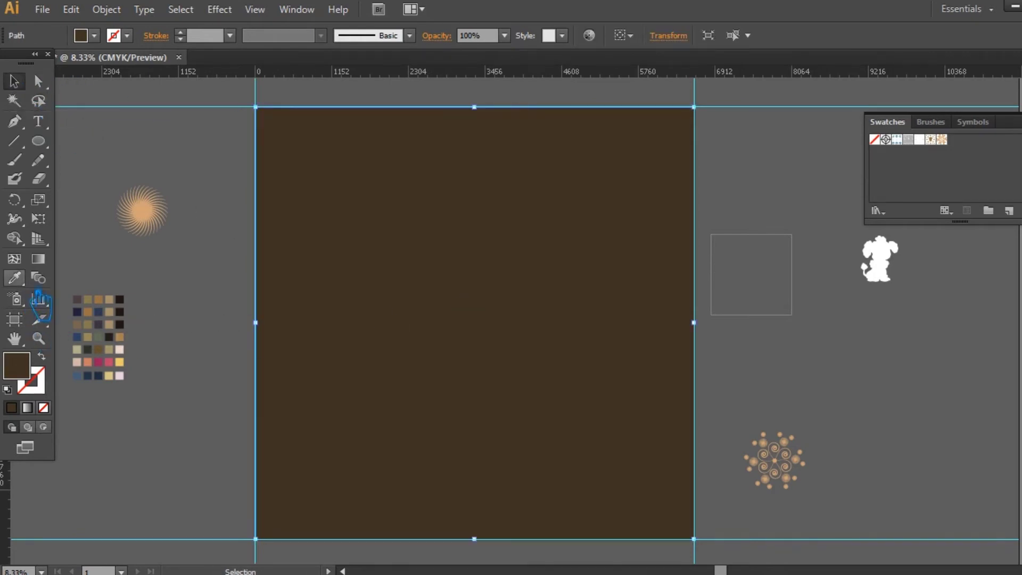
{"action": "key", "text": "v"}
{"action": "left_click", "coordinate": [942, 139]}
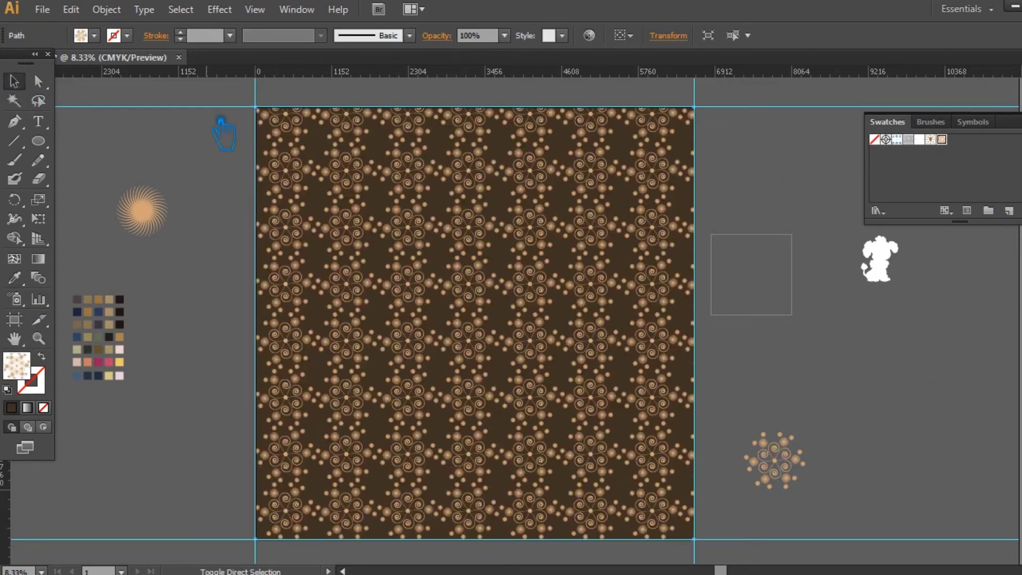
{"action": "left_click", "coordinate": [97, 154]}
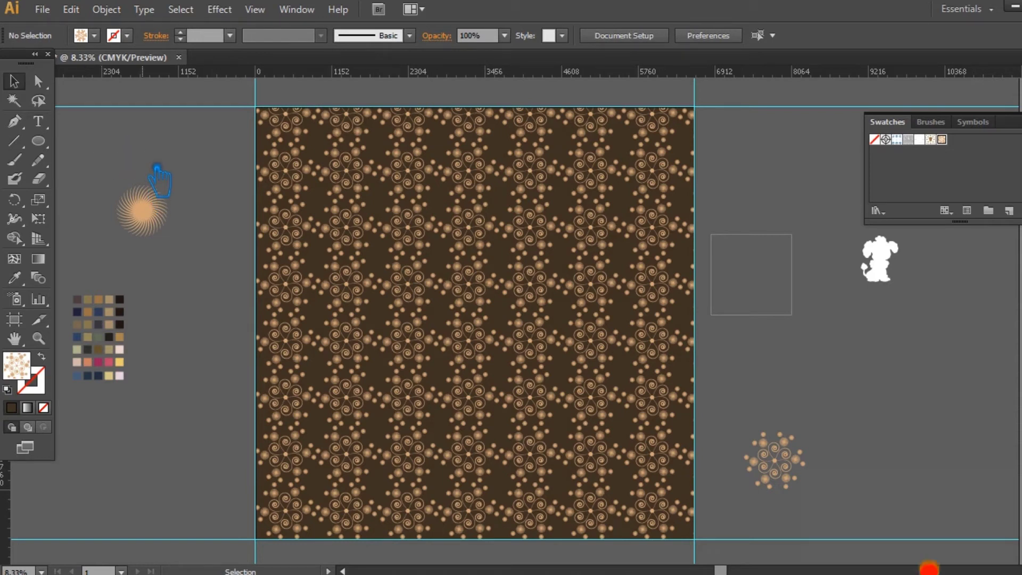
Select the patterned square and lock it over the brown background square.
{"action": "left_click", "coordinate": [508, 279]}
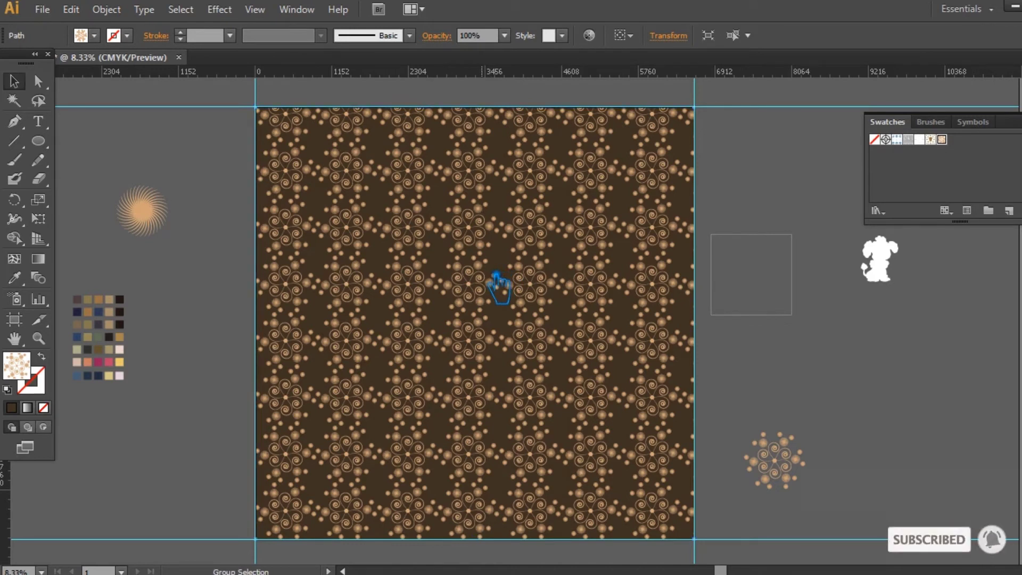
{"action": "left_click", "coordinate": [496, 276]}
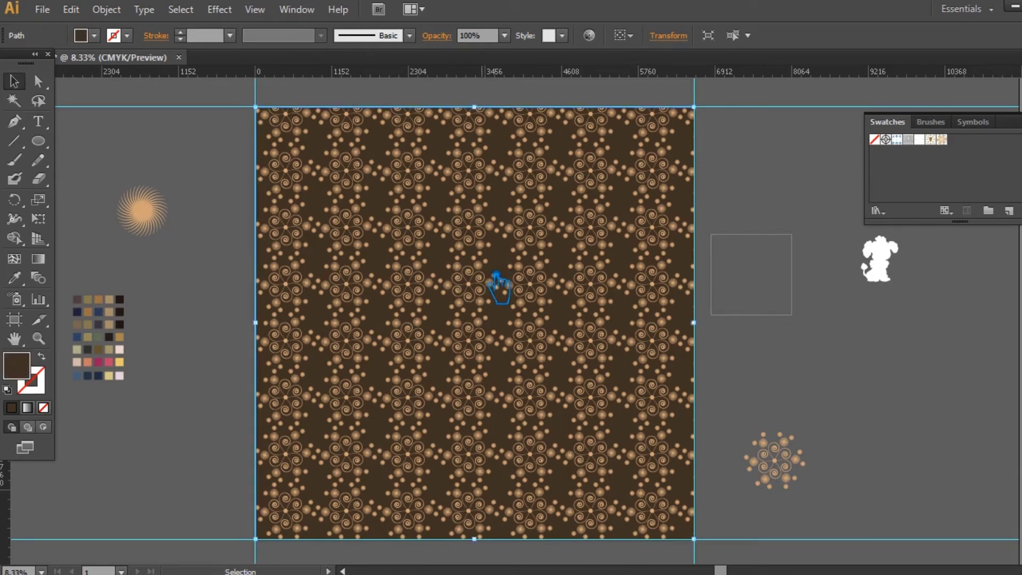
{"action": "left_click", "coordinate": [197, 260]}
{"action": "left_click", "coordinate": [319, 252]}
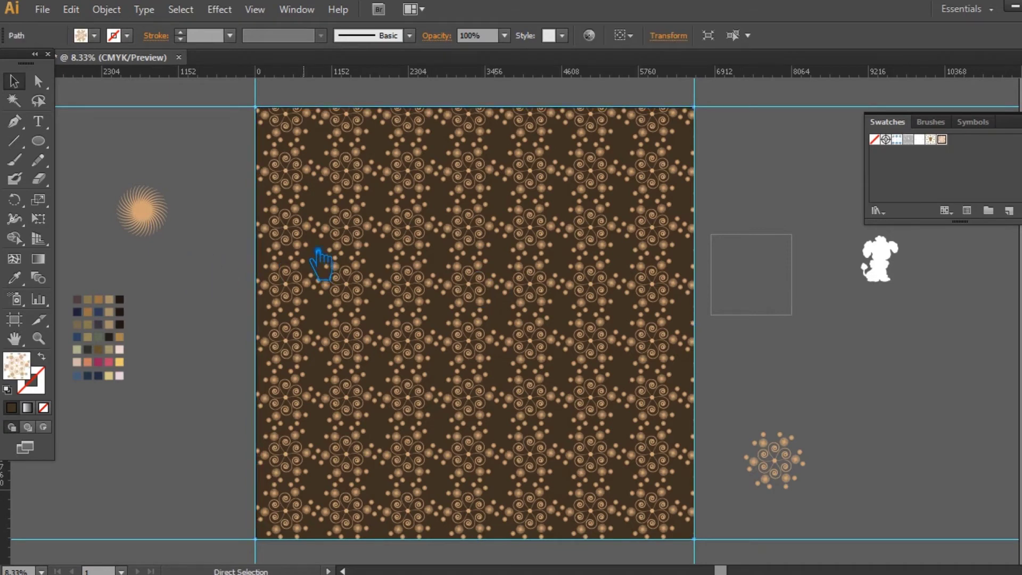
{"action": "key", "text": "ctrl+2"}
Recolor the locked pattern's brown background square by sampling palette colors, ending on the orange-brown in the second row.
{"action": "left_click", "coordinate": [393, 269]}
{"action": "left_click", "coordinate": [16, 278]}
{"action": "left_click", "coordinate": [106, 313]}
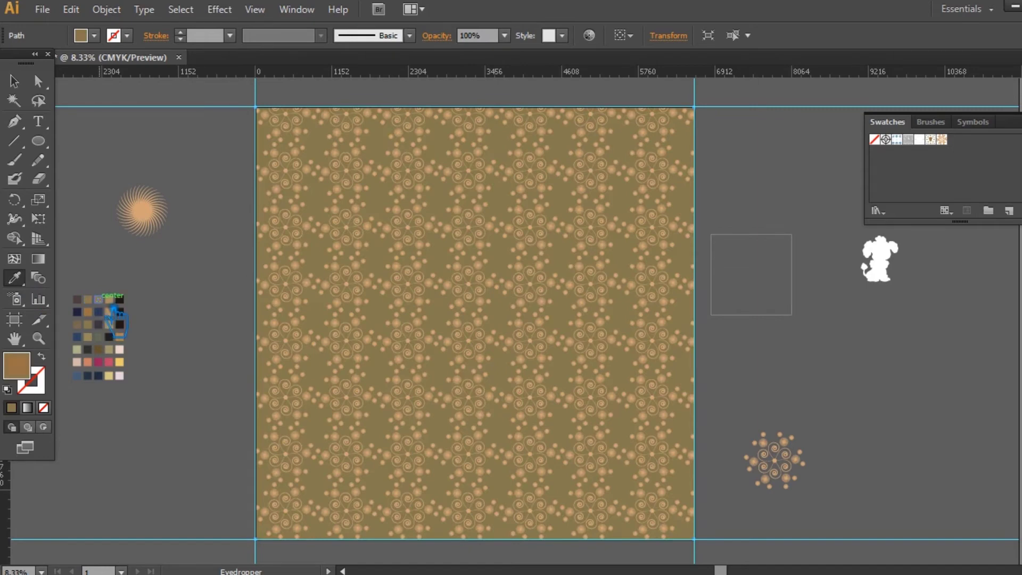
{"action": "left_click", "coordinate": [112, 311]}
{"action": "left_click", "coordinate": [110, 319]}
Darken the background square's fill in the Color Picker in two passes, first to #89663F and then to a deeper brown, and deselect.
{"action": "double_click", "coordinate": [16, 365]}
{"action": "left_click", "coordinate": [276, 184]}
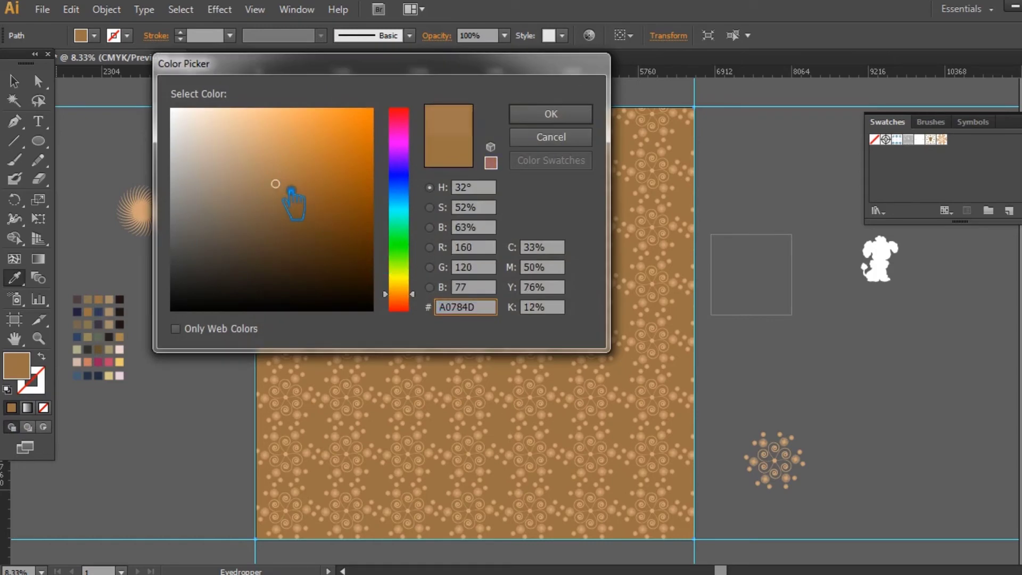
{"action": "mouse_move", "coordinate": [275, 184]}
{"action": "left_mouse_down"}
{"action": "mouse_move", "coordinate": [295, 192]}
{"action": "mouse_move", "coordinate": [292, 174]}
{"action": "mouse_move", "coordinate": [298, 190]}
{"action": "mouse_move", "coordinate": [279, 202]}
{"action": "left_mouse_up"}
{"action": "left_click", "coordinate": [574, 120]}
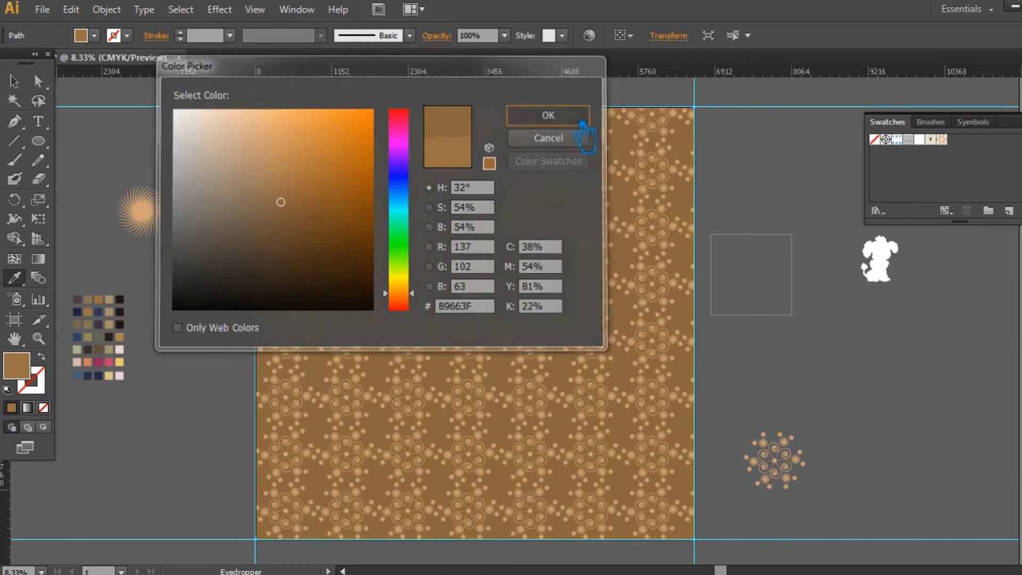
{"action": "double_click", "coordinate": [30, 374]}
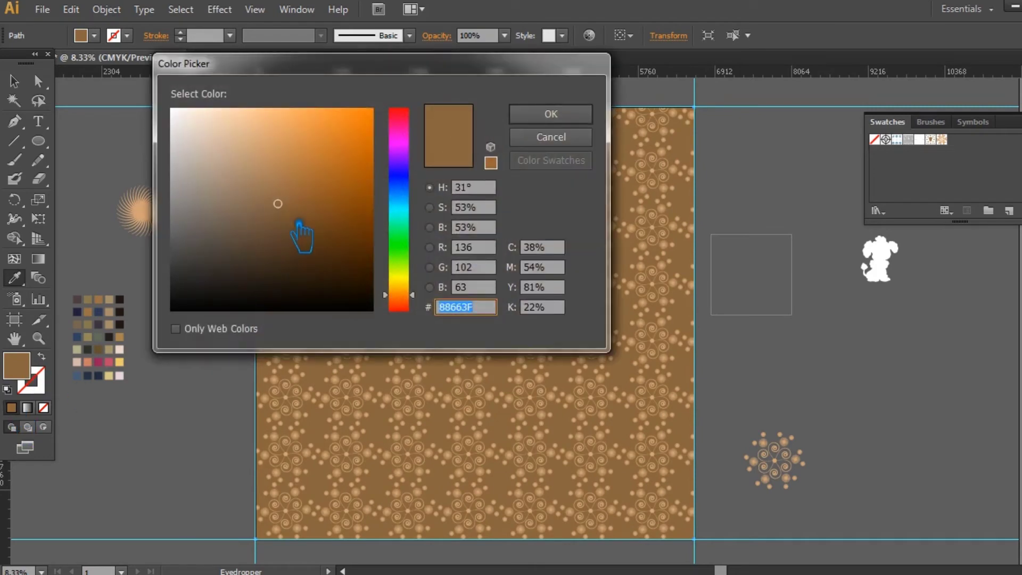
{"action": "left_click", "coordinate": [295, 224]}
{"action": "left_click", "coordinate": [554, 114]}
{"action": "left_click", "coordinate": [14, 80]}
{"action": "left_click", "coordinate": [168, 152]}
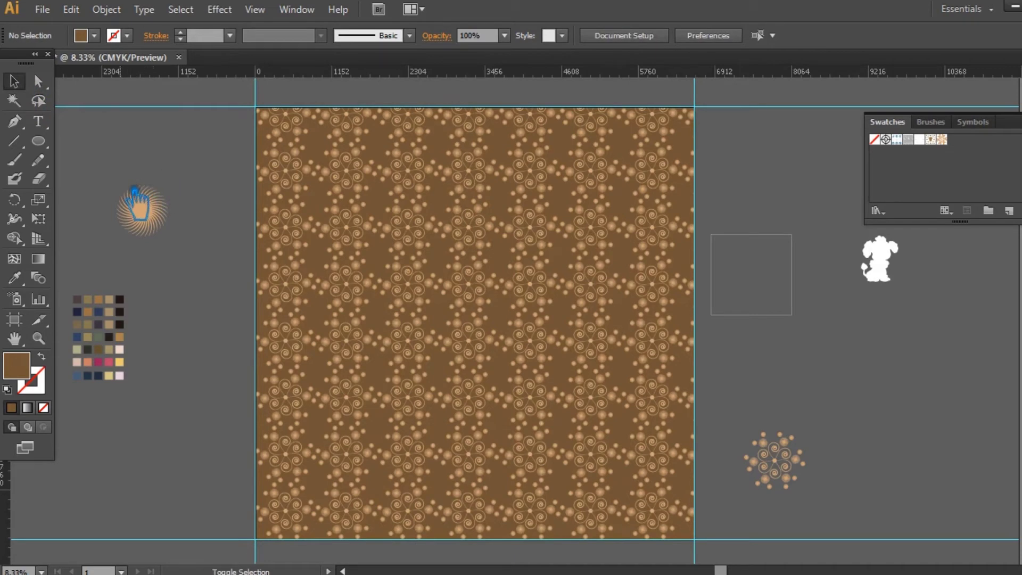
Export the artboard with Save for Web as a maximum-quality JPEG named Leggings into the 171 folder.
{"action": "key", "text": "ctrl+alt+shift+s"}
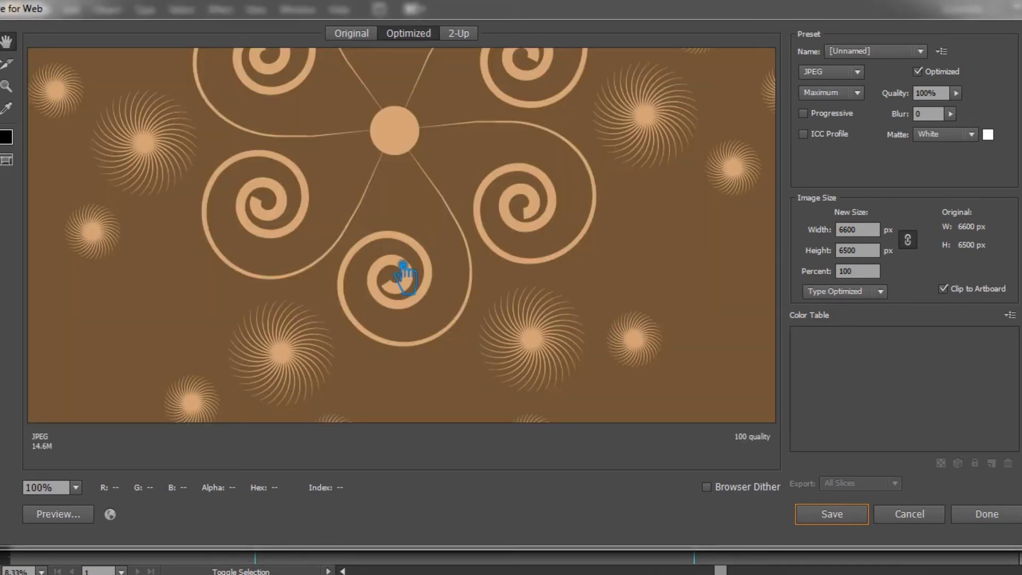
{"action": "left_click", "coordinate": [856, 524]}
{"action": "left_click", "coordinate": [210, 56]}
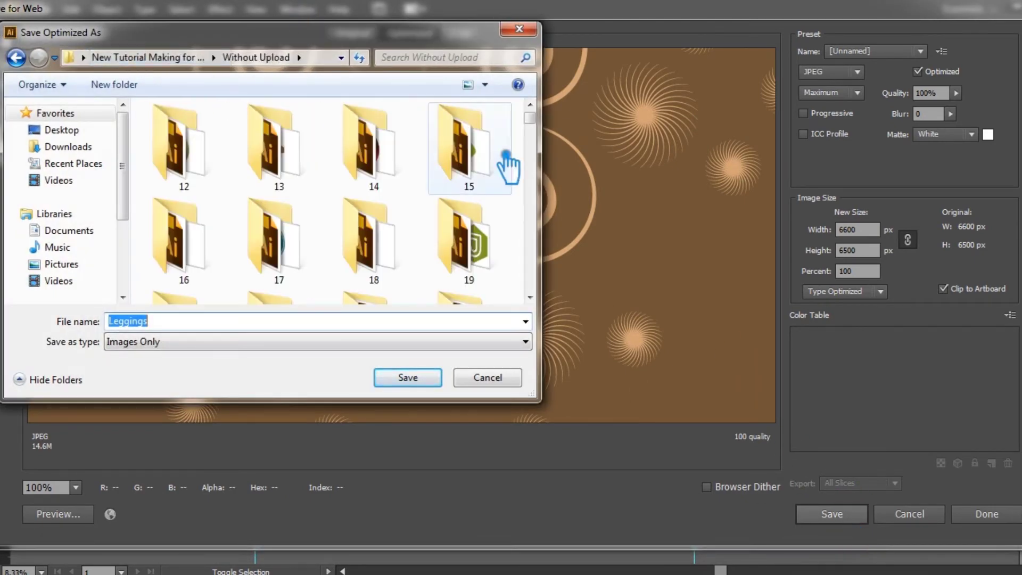
{"action": "left_click_drag", "start_coordinate": [530, 118], "coordinate": [529, 280]}
{"action": "double_click", "coordinate": [272, 180]}
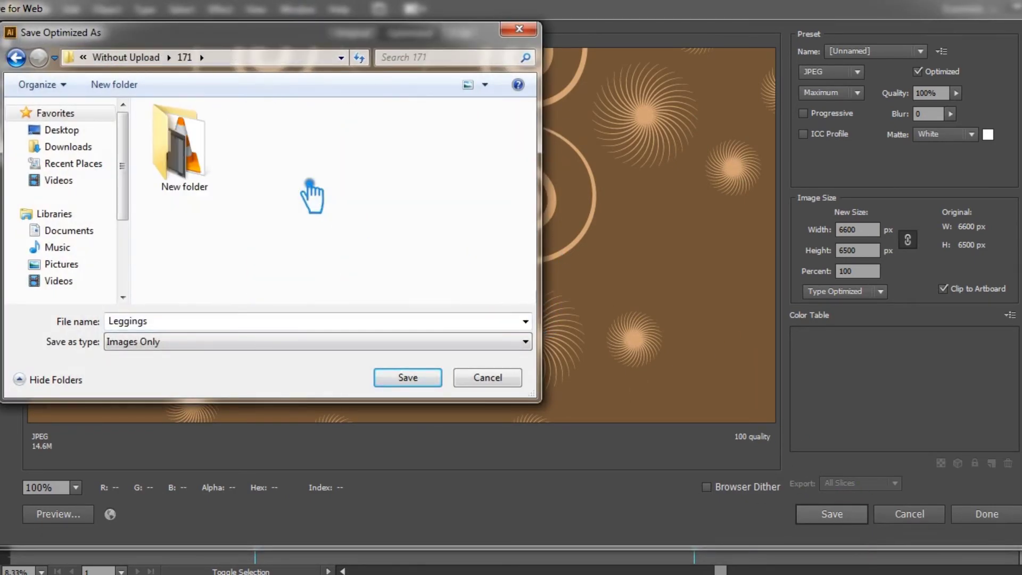
{"action": "left_click", "coordinate": [423, 379]}
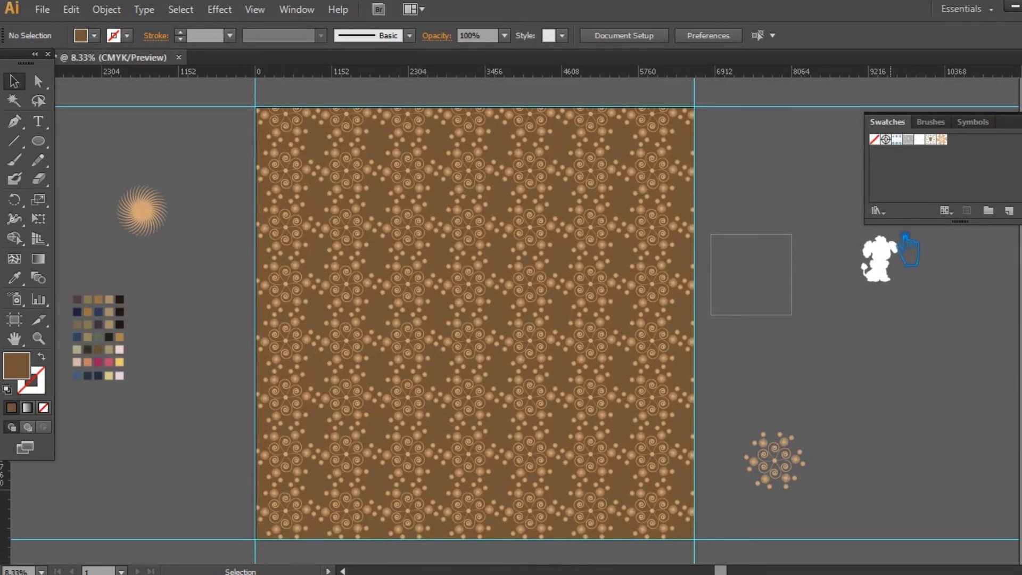
Copy the white poodle onto the pattern and place it across the artboard's bottom edge near the lower left corner.
{"action": "left_click", "coordinate": [887, 253]}
{"action": "left_click", "coordinate": [936, 320]}
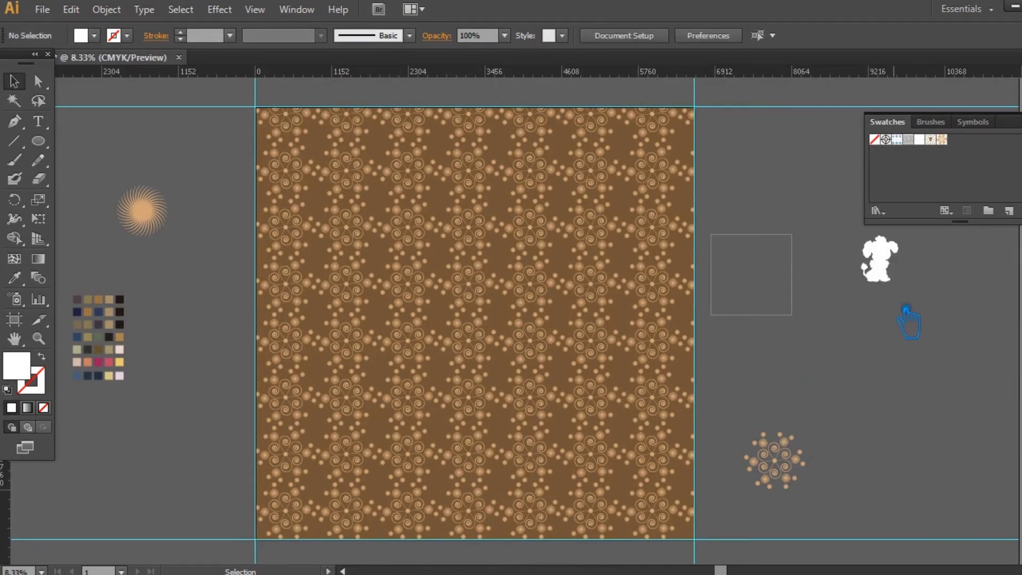
{"action": "left_click_drag", "start_coordinate": [838, 273], "coordinate": [769, 428]}
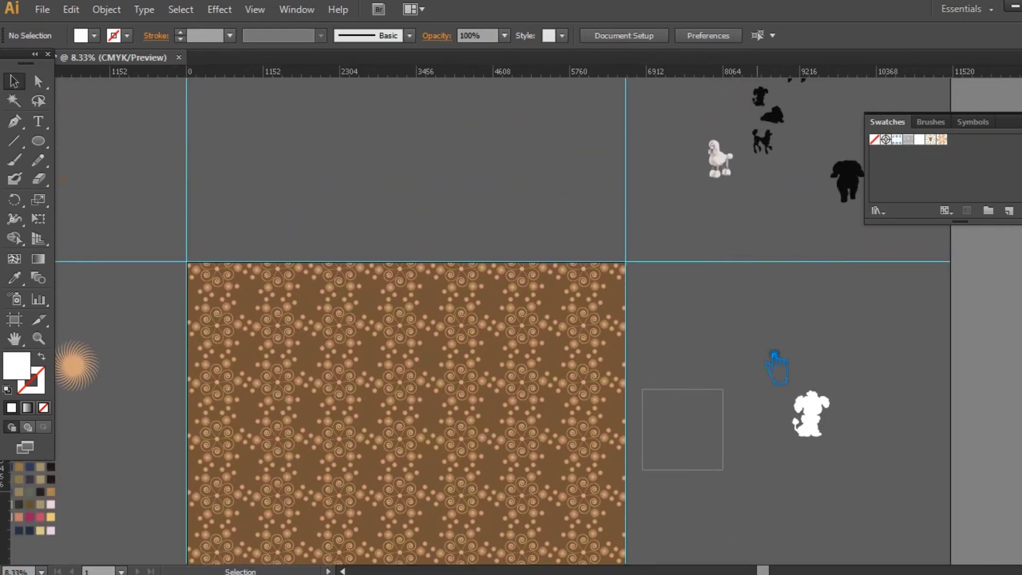
{"action": "left_click_drag", "start_coordinate": [733, 181], "coordinate": [463, 464]}
{"action": "left_click_drag", "start_coordinate": [554, 474], "coordinate": [618, 356]}
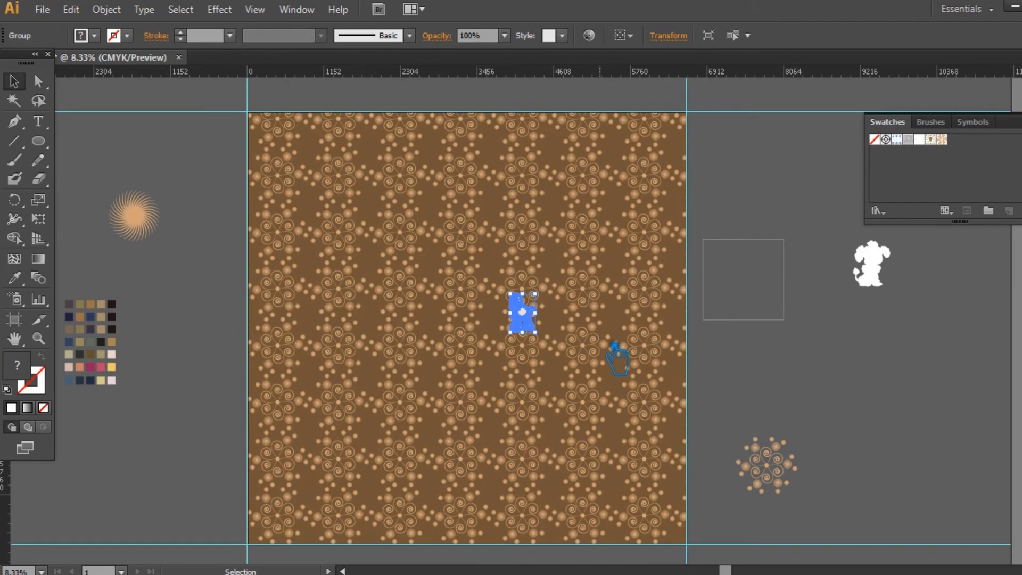
{"action": "left_click_drag", "start_coordinate": [539, 333], "coordinate": [326, 556]}
{"action": "left_click_drag", "start_coordinate": [458, 498], "coordinate": [562, 367]}
{"action": "key", "text": "ctrl+equal"}
{"action": "key", "text": "ctrl+equal"}
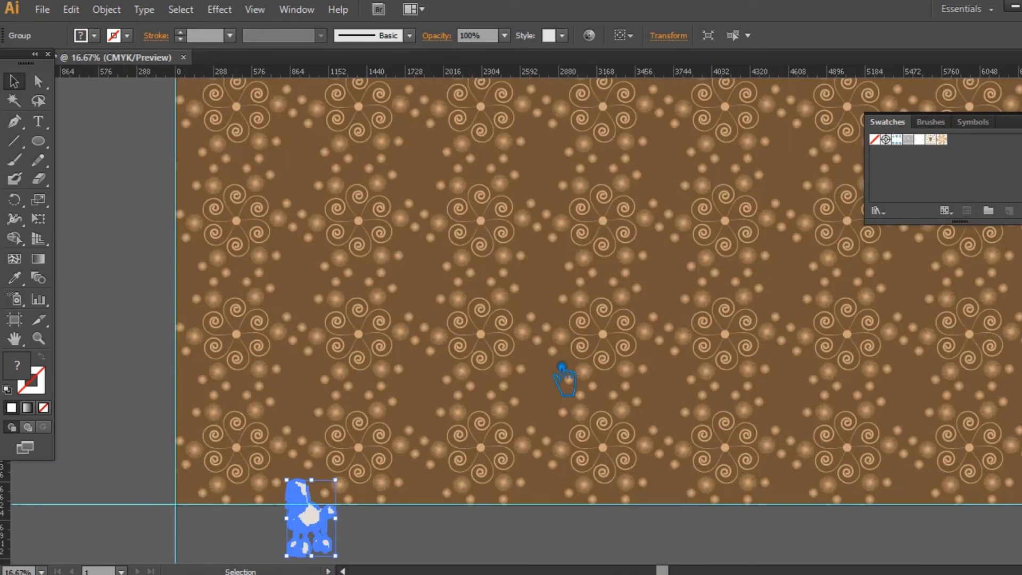
Shrink the poodle and fine-tune its position between the first two motif columns on the bottom guide.
{"action": "left_click", "coordinate": [564, 380]}
{"action": "mouse_move", "coordinate": [310, 527]}
{"action": "left_mouse_down"}
{"action": "mouse_move", "coordinate": [313, 426]}
{"action": "mouse_move", "coordinate": [326, 394]}
{"action": "mouse_move", "coordinate": [312, 381]}
{"action": "mouse_move", "coordinate": [310, 527]}
{"action": "left_mouse_up"}
{"action": "left_click_drag", "start_coordinate": [335, 480], "coordinate": [330, 488]}
{"action": "left_click", "coordinate": [395, 539]}
{"action": "left_click_drag", "start_coordinate": [323, 532], "coordinate": [317, 533]}
{"action": "left_click", "coordinate": [439, 529]}
{"action": "left_click", "coordinate": [314, 530]}
{"action": "left_click", "coordinate": [409, 540]}
{"action": "left_click", "coordinate": [317, 531]}
{"action": "left_click", "coordinate": [410, 540]}
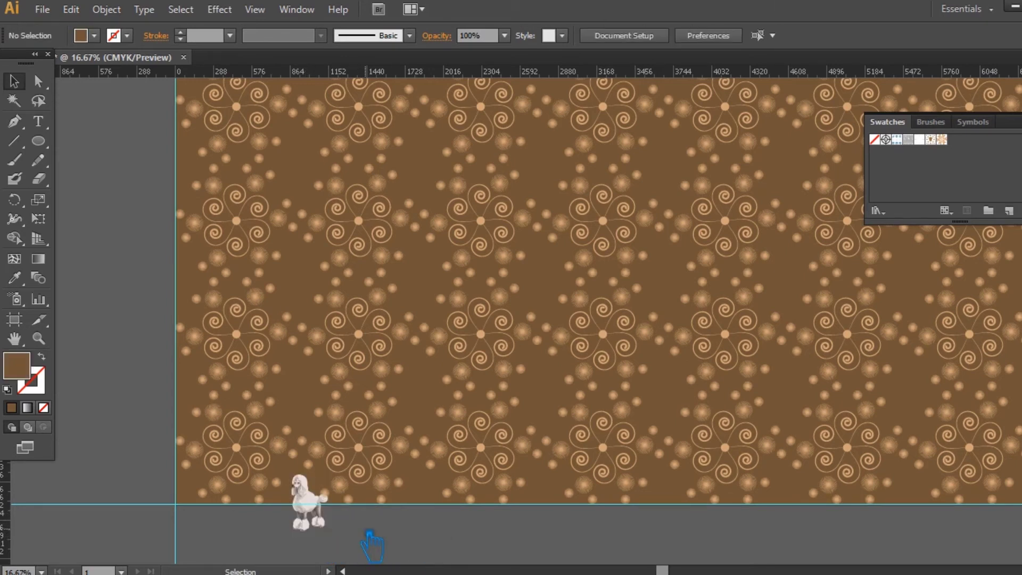
{"action": "left_click_drag", "start_coordinate": [319, 524], "coordinate": [316, 524]}
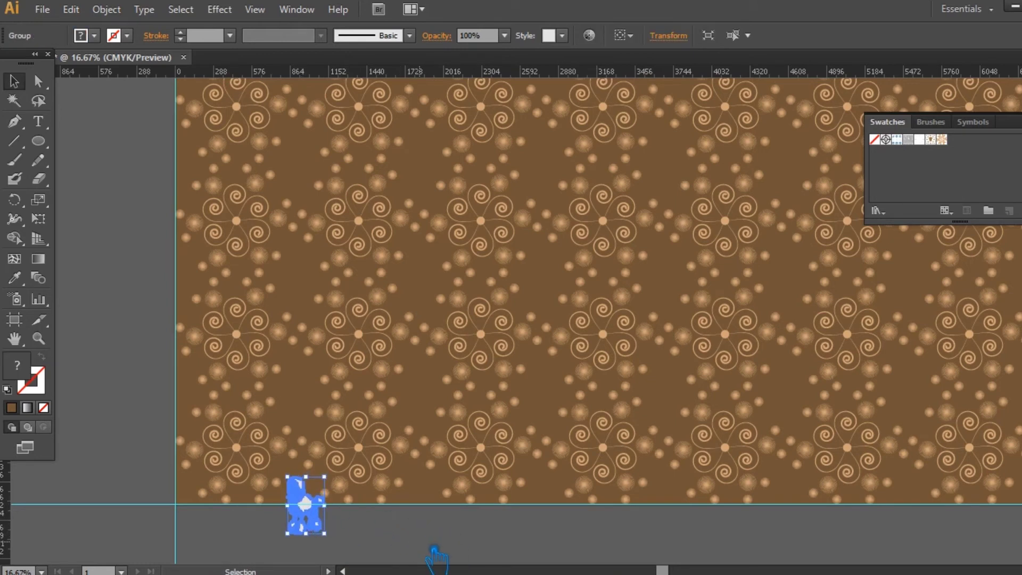
{"action": "left_click", "coordinate": [433, 552]}
Try duplicating the poodle upward into the gap between the motifs, and undo the copy.
{"action": "left_click_drag", "start_coordinate": [315, 514], "coordinate": [300, 392]}
{"action": "left_click", "coordinate": [409, 542]}
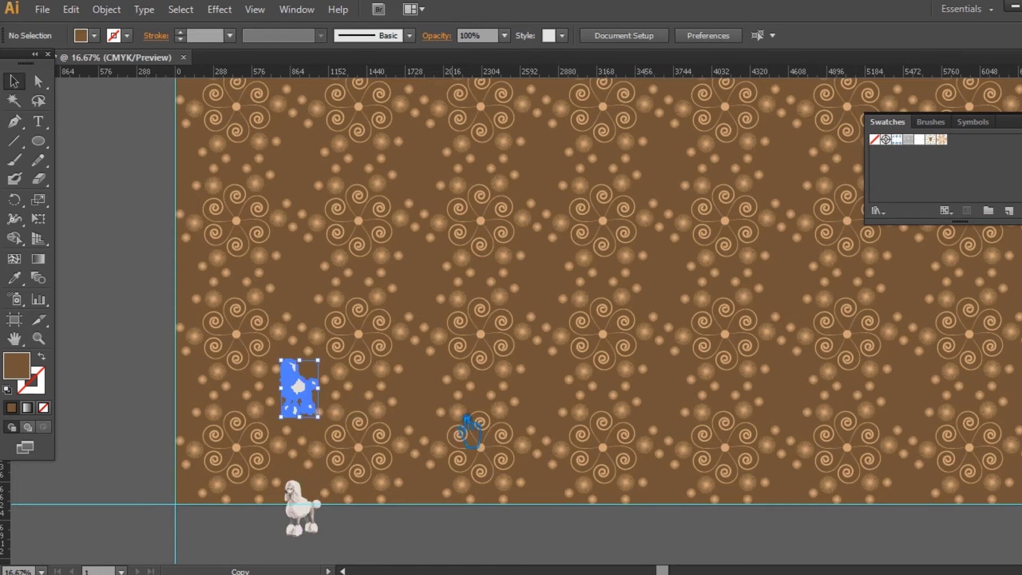
{"action": "key", "text": "ctrl+z"}
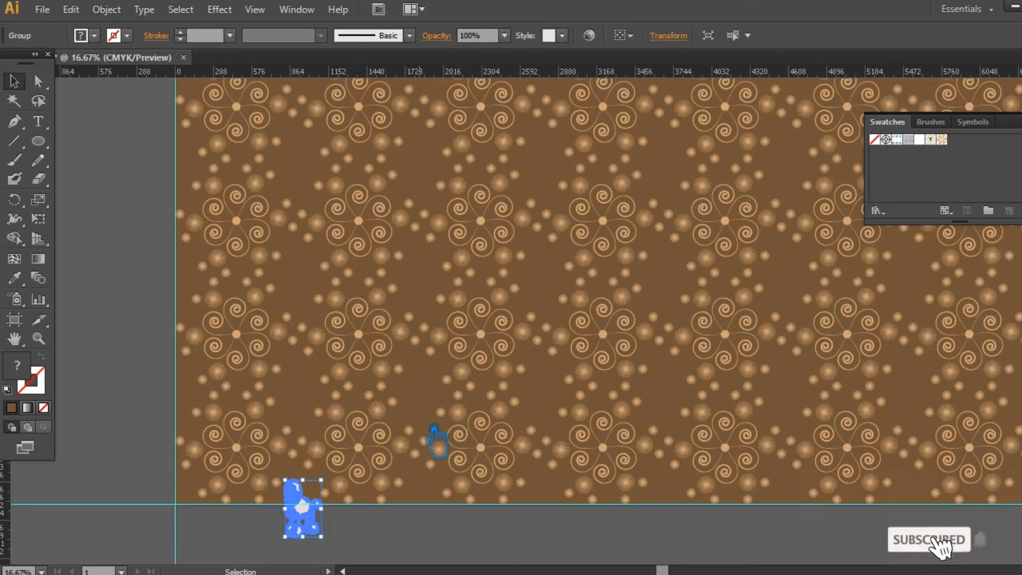
Scale the poodle on the bottom guide down further so it fits between the spiral motifs.
{"action": "left_click_drag", "start_coordinate": [321, 480], "coordinate": [317, 488]}
{"action": "left_click", "coordinate": [444, 571]}
{"action": "left_click_drag", "start_coordinate": [621, 513], "coordinate": [188, 422]}
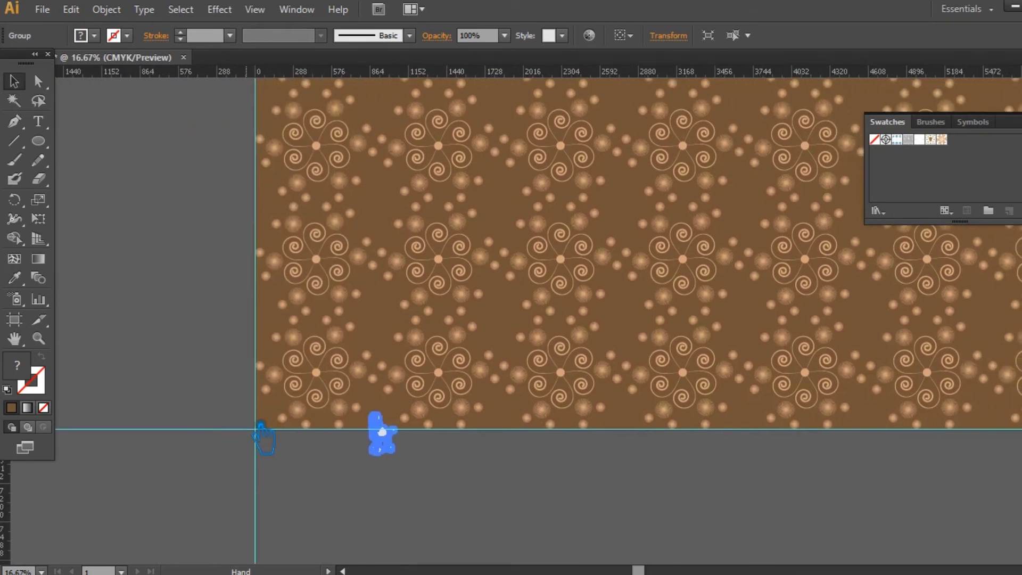
{"action": "left_click_drag", "start_coordinate": [500, 490], "coordinate": [423, 508]}
Duplicate the poodle upward by one motif spacing and repeat the copy until the column passes the artboard's top edge.
{"action": "left_click_drag", "start_coordinate": [282, 447], "coordinate": [281, 331]}
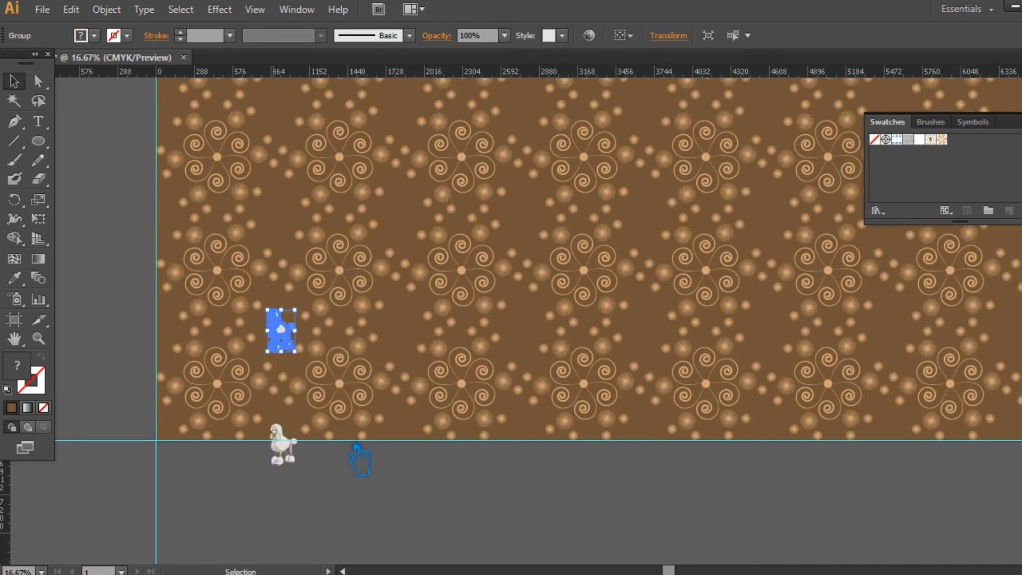
{"action": "key", "text": "ctrl+d"}
{"action": "key", "text": "ctrl+d"}
{"action": "left_click", "coordinate": [362, 499]}
{"action": "left_click_drag", "start_coordinate": [429, 289], "coordinate": [488, 553]}
{"action": "left_click_drag", "start_coordinate": [481, 453], "coordinate": [463, 536]}
{"action": "scroll", "coordinate": [463, 536], "scroll_direction": "down", "scroll_amount": 3}
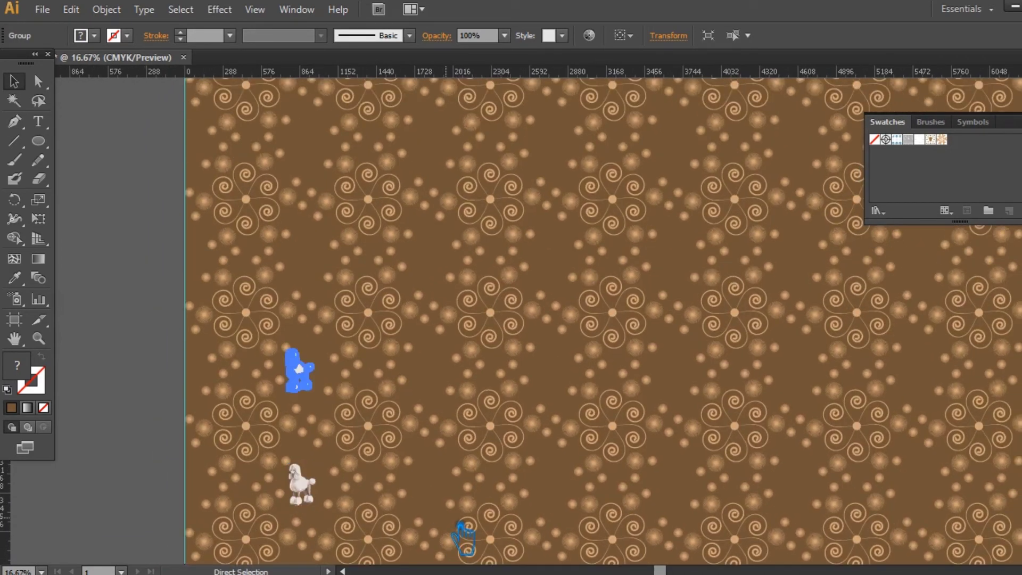
{"action": "key", "text": "ctrl+d"}
{"action": "left_click_drag", "start_coordinate": [469, 346], "coordinate": [453, 432]}
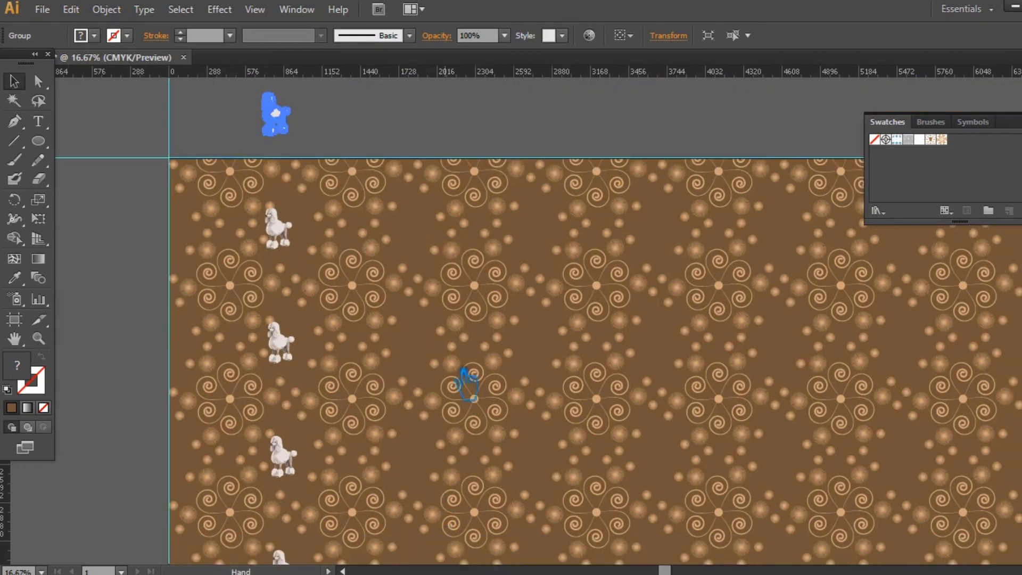
{"action": "key", "text": "ctrl+minus"}
{"action": "key", "text": "ctrl+minus"}
{"action": "key", "text": "ctrl+minus"}
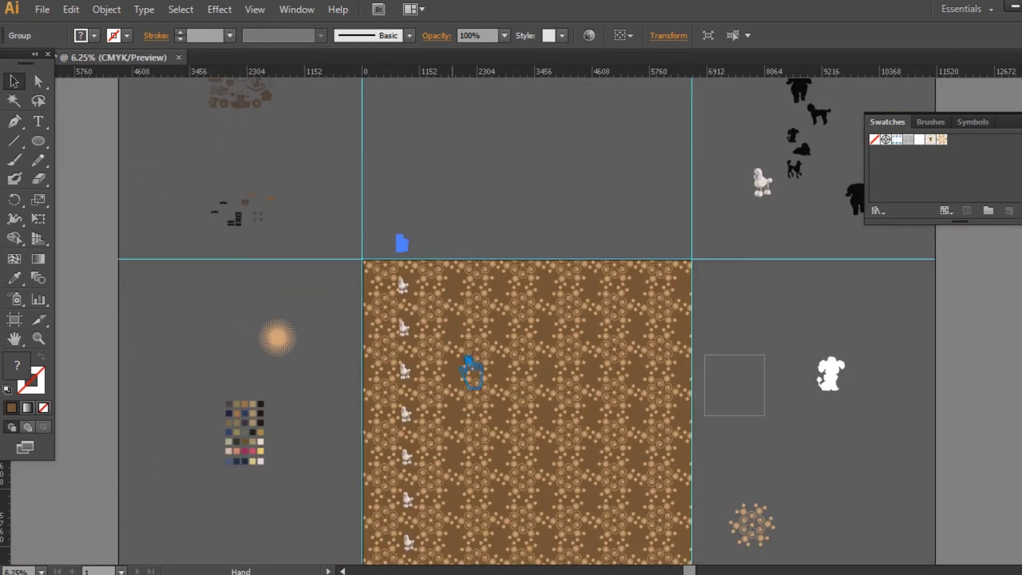
{"action": "left_click_drag", "start_coordinate": [466, 354], "coordinate": [439, 224]}
Select all the poodles in the column, align them horizontally to the right, and deselect.
{"action": "left_click", "coordinate": [488, 301]}
{"action": "key", "text": "ctrl+shift+a"}
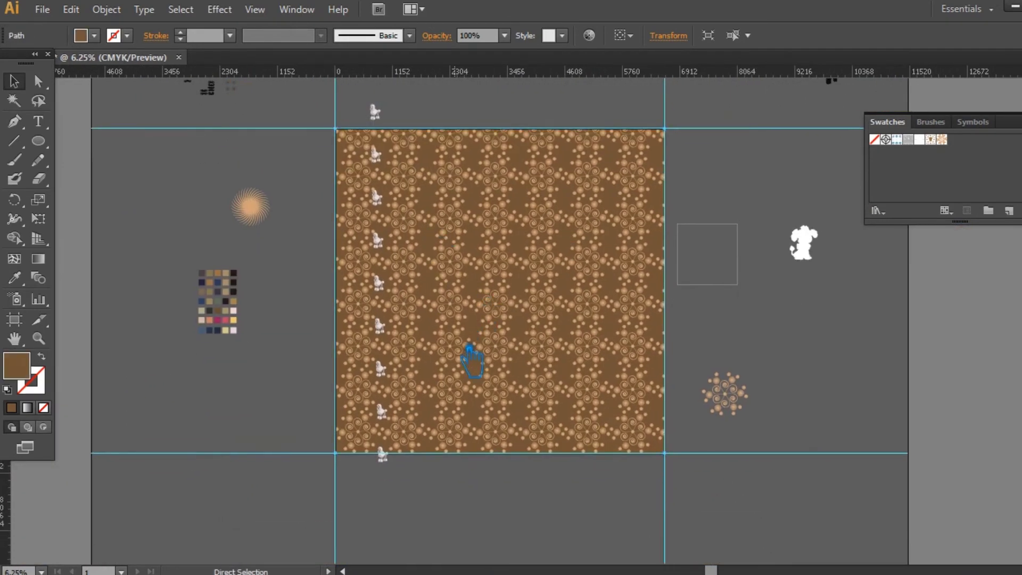
{"action": "left_click", "coordinate": [376, 111]}
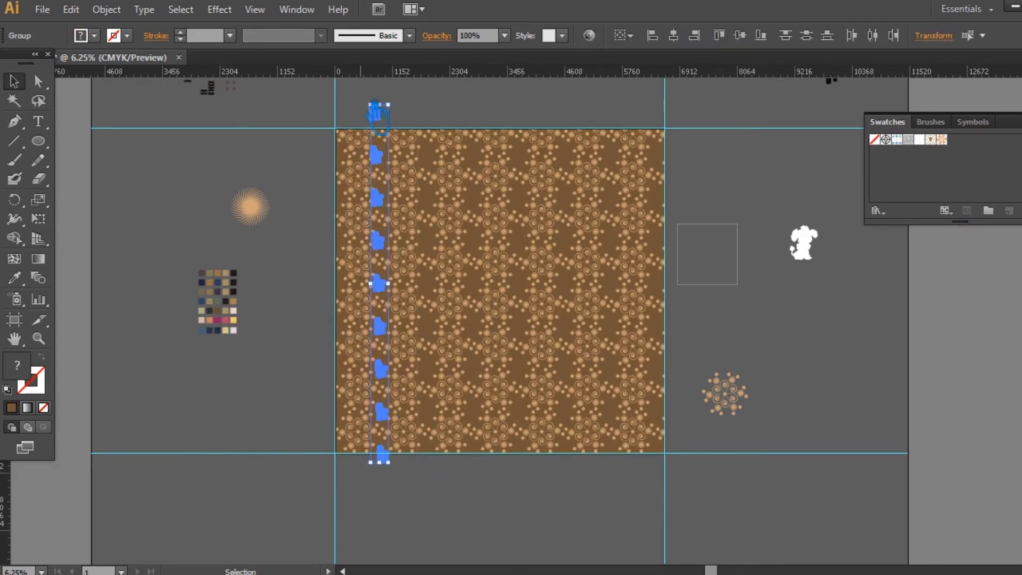
{"action": "left_click", "coordinate": [694, 35]}
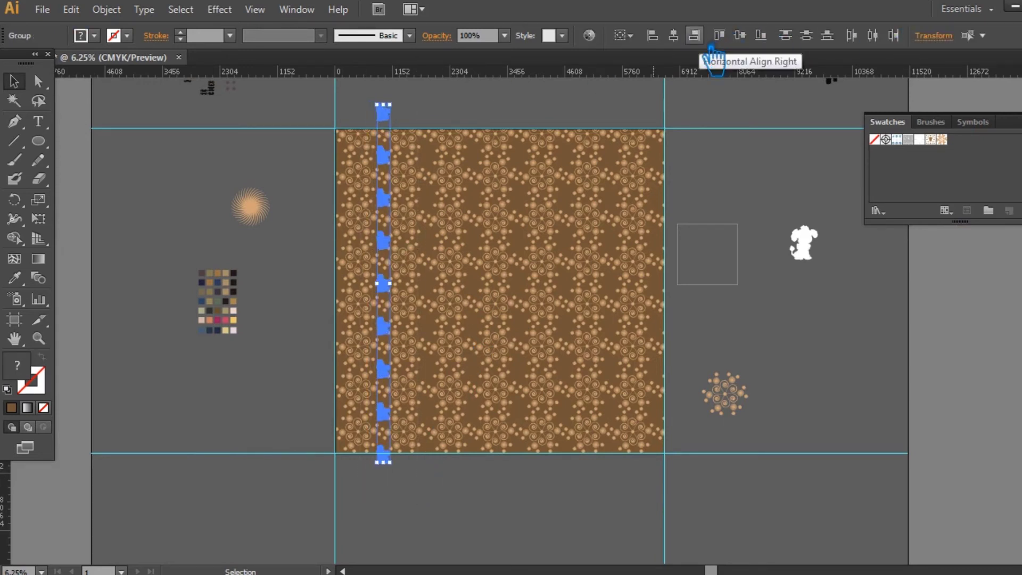
{"action": "left_click", "coordinate": [448, 524]}
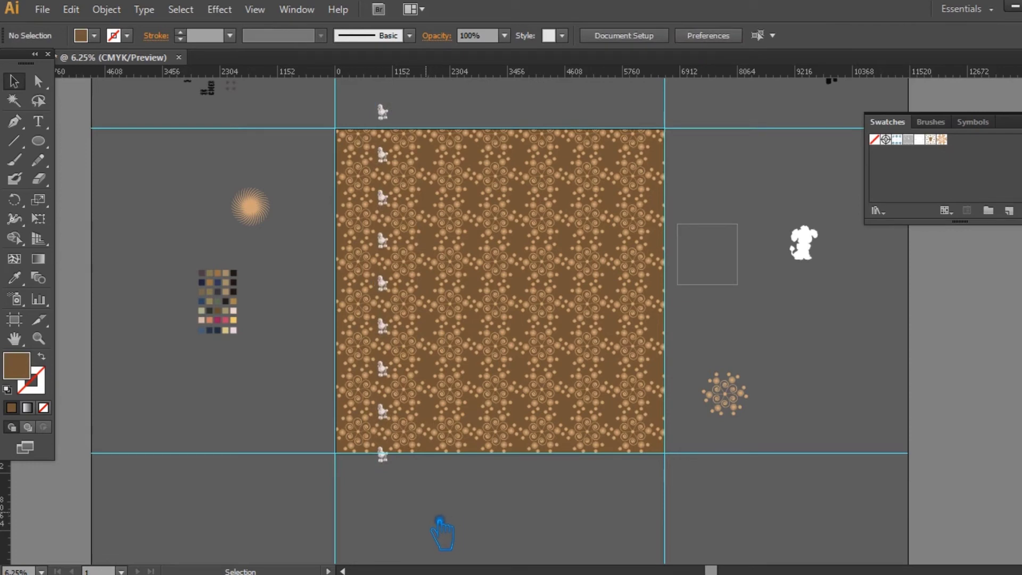
Group the poodle column and shift it slightly left so it sits centered between the spiral motifs.
{"action": "scroll", "coordinate": [373, 152], "scroll_direction": "up", "scroll_amount": 2}
{"action": "left_click", "coordinate": [381, 155]}
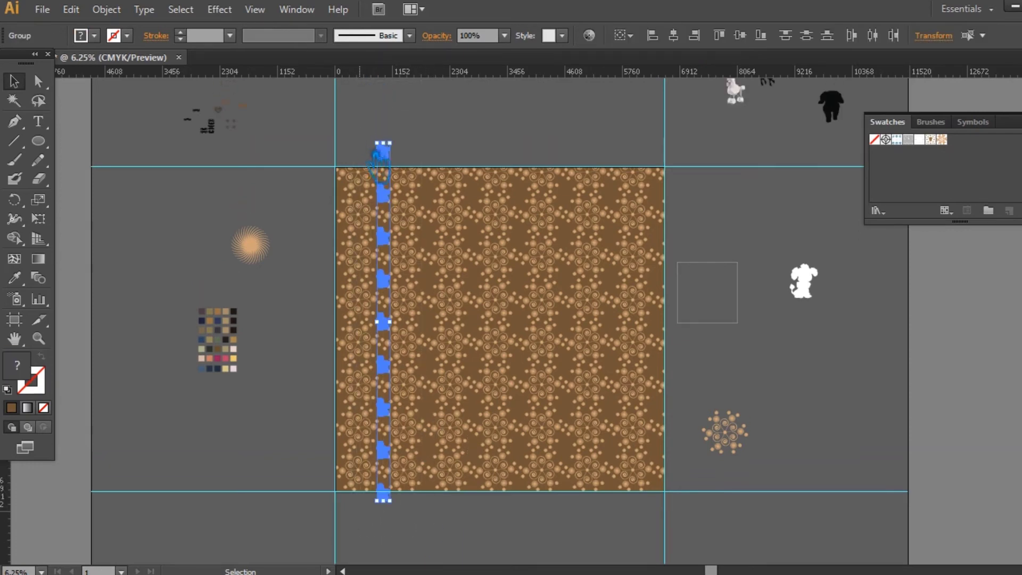
{"action": "key", "text": "ctrl+equal"}
{"action": "key", "text": "ctrl+equal"}
{"action": "key", "text": "ctrl+equal"}
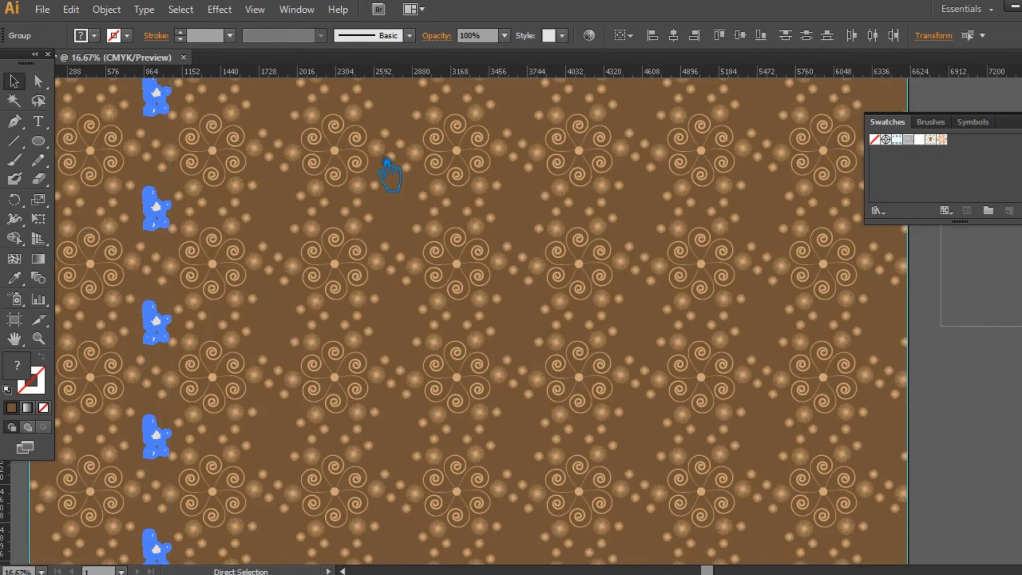
{"action": "left_click", "coordinate": [457, 181]}
{"action": "left_click_drag", "start_coordinate": [164, 213], "coordinate": [159, 218]}
{"action": "left_click", "coordinate": [292, 255]}
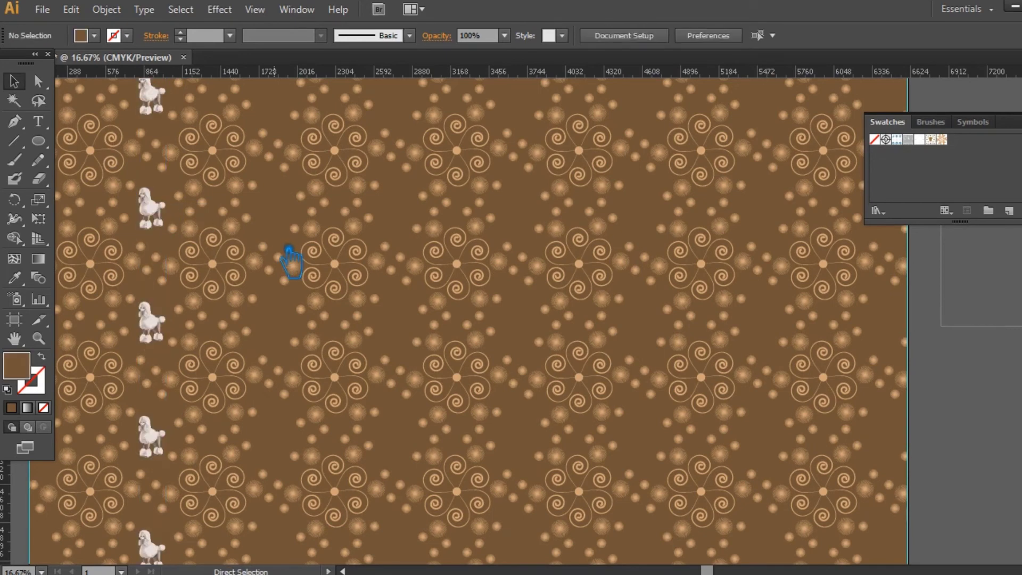
Save the Illustrator file.
{"action": "key", "text": "ctrl+minus"}
{"action": "left_click_drag", "start_coordinate": [459, 383], "coordinate": [435, 314]}
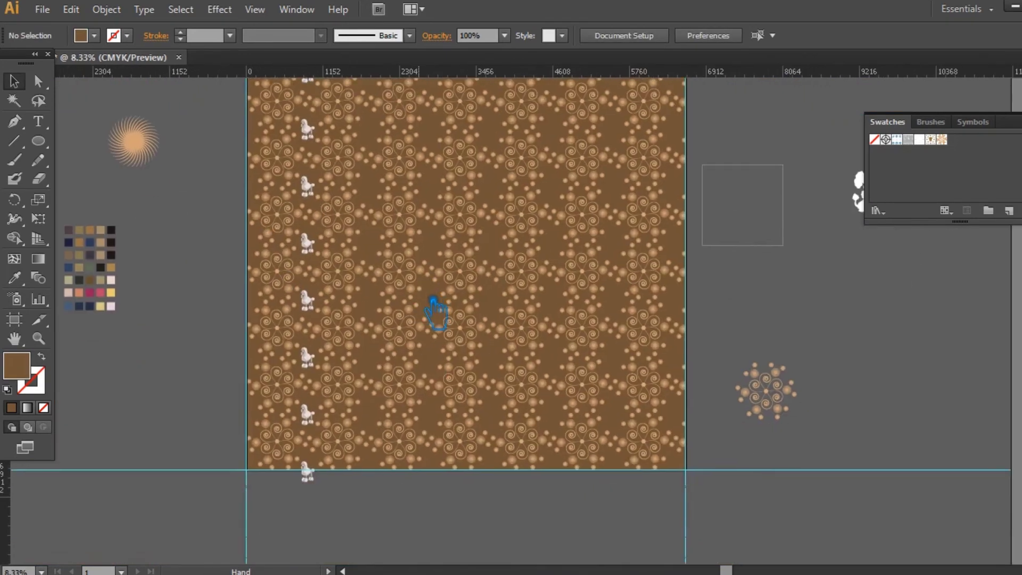
{"action": "key", "text": "ctrl+s"}
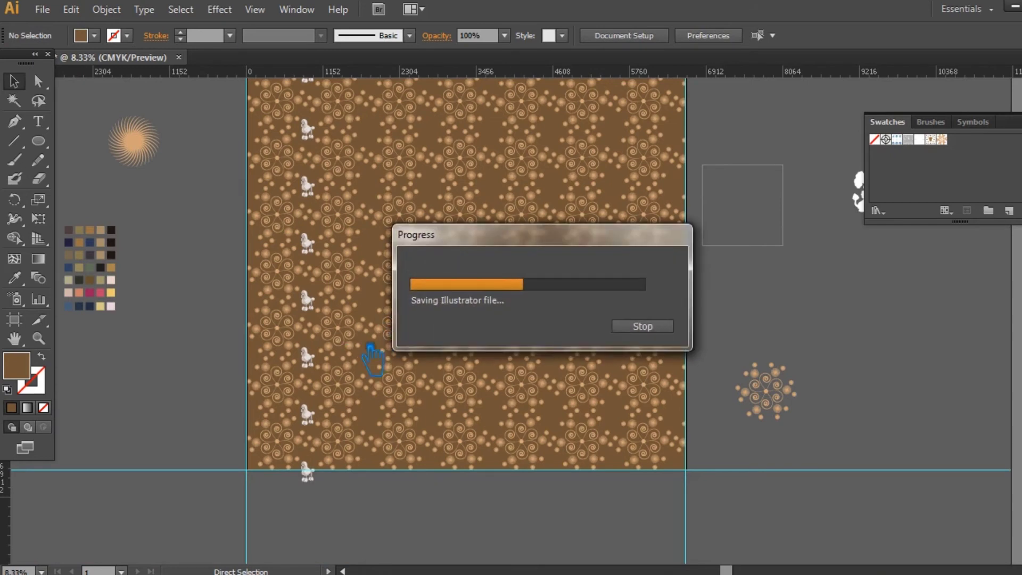
Duplicate the poodle column one motif spacing to the right and repeat the copy until the columns pass the artboard's right edge.
{"action": "left_click_drag", "start_coordinate": [322, 366], "coordinate": [383, 366]}
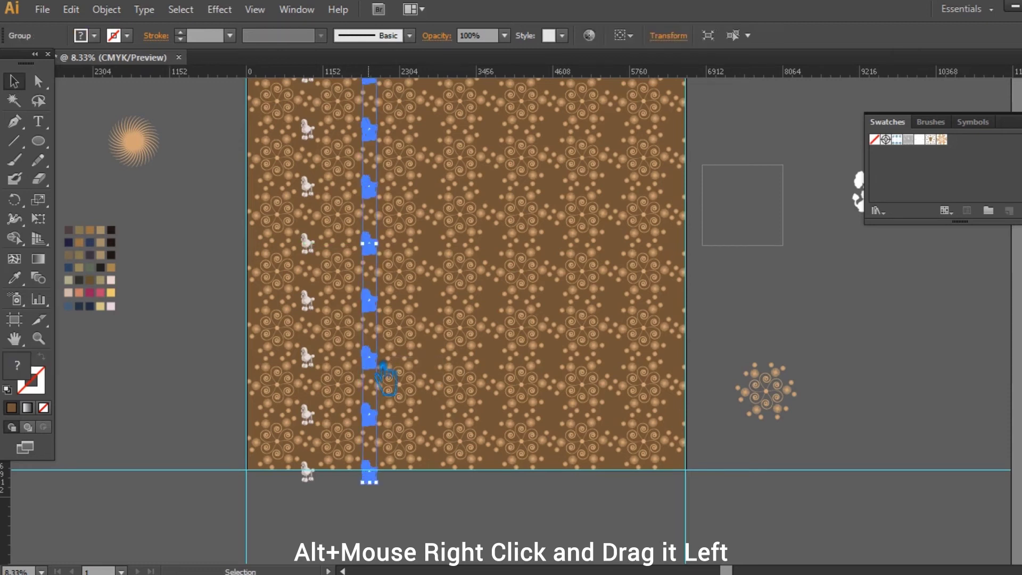
{"action": "key", "text": "ctrl+d"}
{"action": "key", "text": "ctrl+d"}
{"action": "key", "text": "ctrl+d"}
{"action": "key", "text": "ctrl+d"}
{"action": "key", "text": "ctrl+d"}
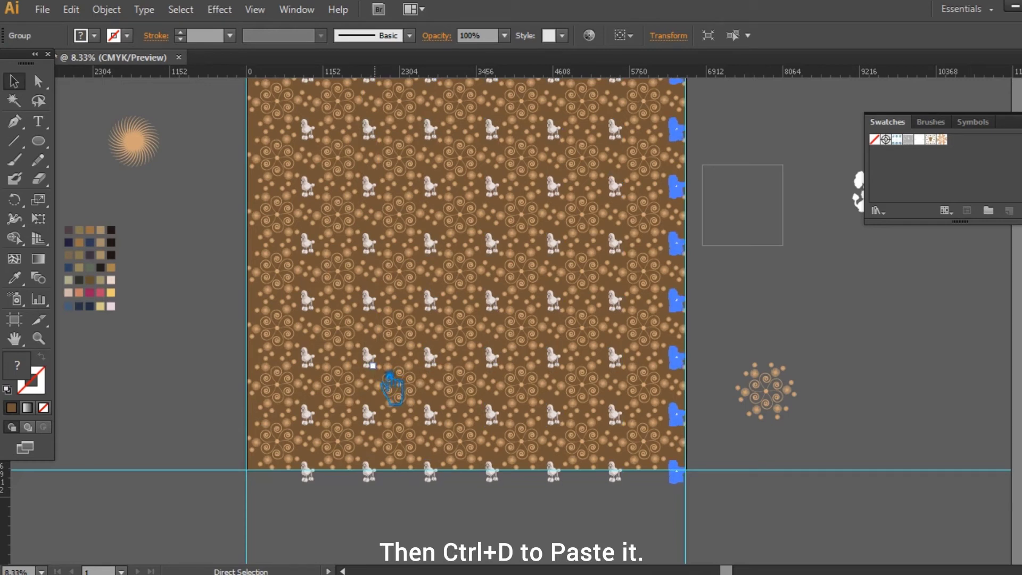
{"action": "key", "text": "ctrl+d"}
Select all the poodle columns and shift the whole grid left until its first column straddles the artboard's left edge.
{"action": "left_click_drag", "start_coordinate": [796, 493], "coordinate": [291, 481]}
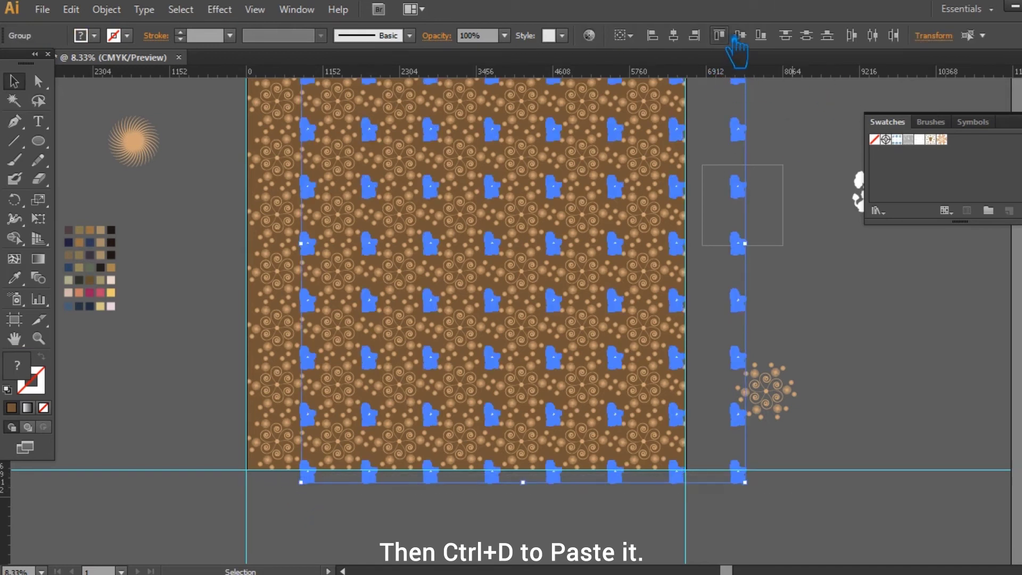
{"action": "left_click", "coordinate": [876, 468]}
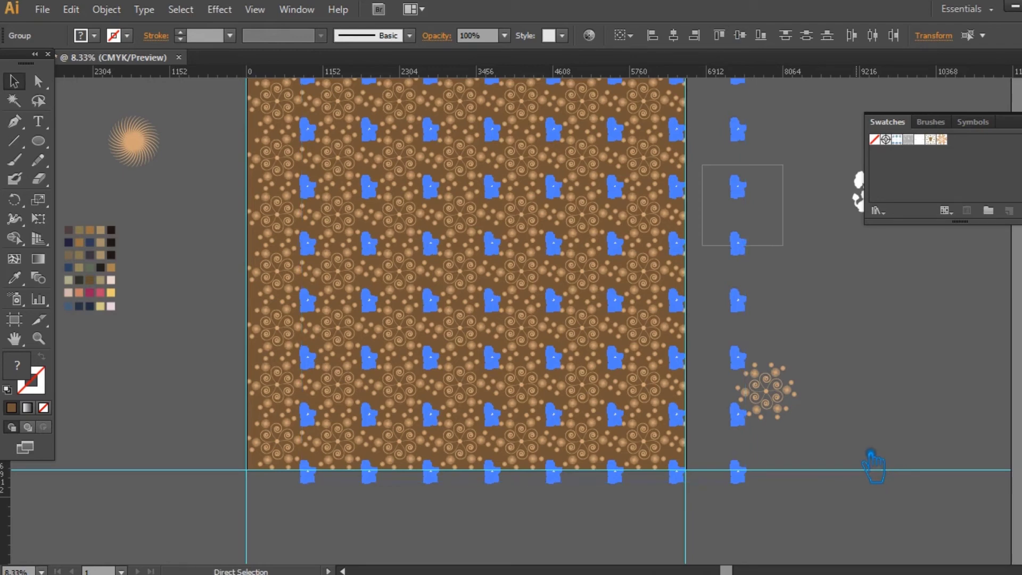
{"action": "left_click", "coordinate": [787, 536]}
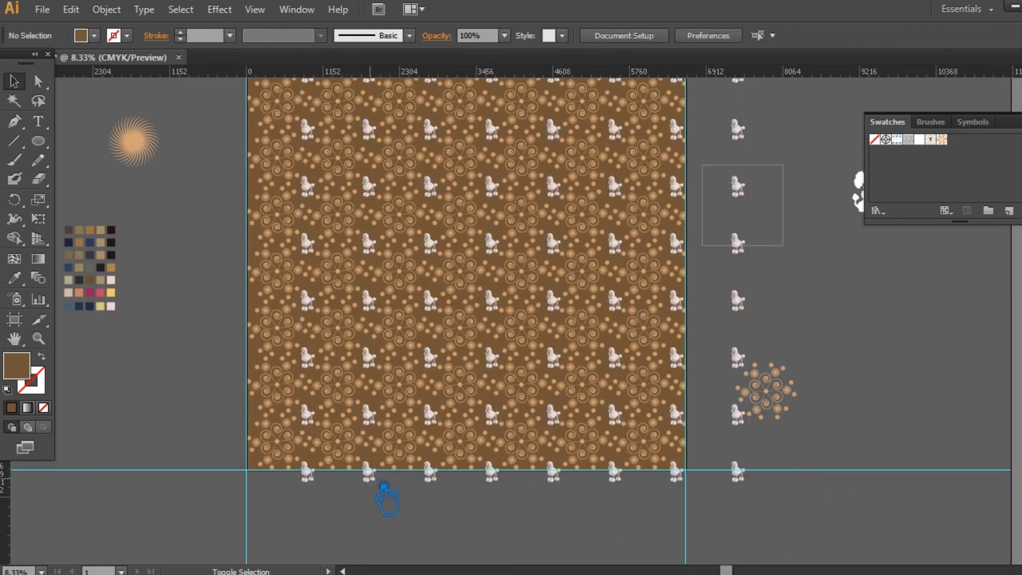
{"action": "left_click_drag", "start_coordinate": [365, 482], "coordinate": [326, 483]}
{"action": "left_click", "coordinate": [394, 516]}
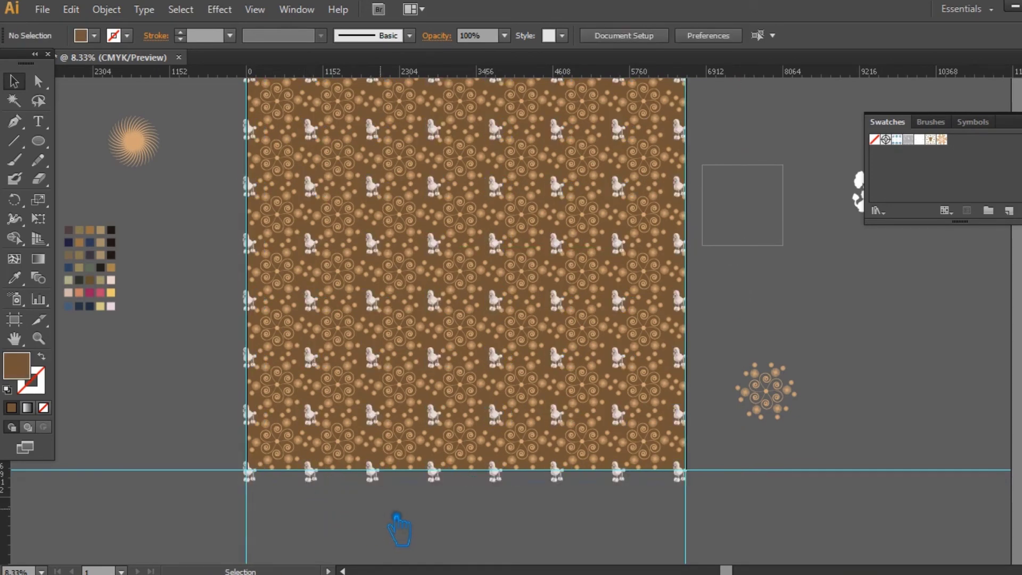
Move the empty white-outlined square beside the artboard farther right, below the white dog silhouette.
{"action": "key", "text": "ctrl+minus"}
{"action": "left_click_drag", "start_coordinate": [563, 494], "coordinate": [527, 523]}
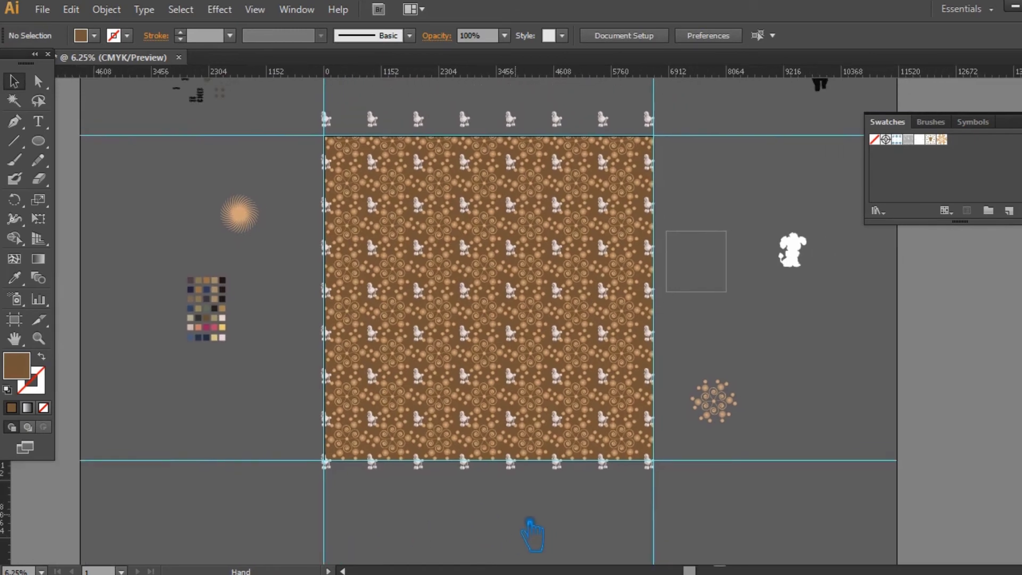
{"action": "key", "text": "ctrl+plus"}
{"action": "left_click_drag", "start_coordinate": [852, 430], "coordinate": [804, 439]}
{"action": "left_click_drag", "start_coordinate": [712, 291], "coordinate": [857, 366]}
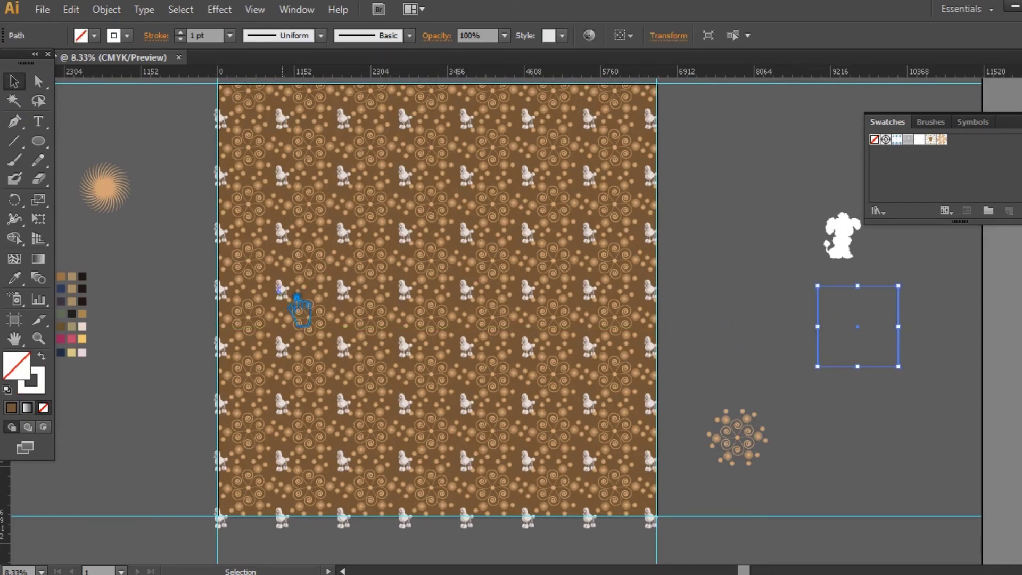
Nudge the poodle grid slightly left so the poodles sit centered between the spiral motifs, and deselect it.
{"action": "left_click", "coordinate": [296, 296]}
{"action": "left_click_drag", "start_coordinate": [295, 309], "coordinate": [367, 302]}
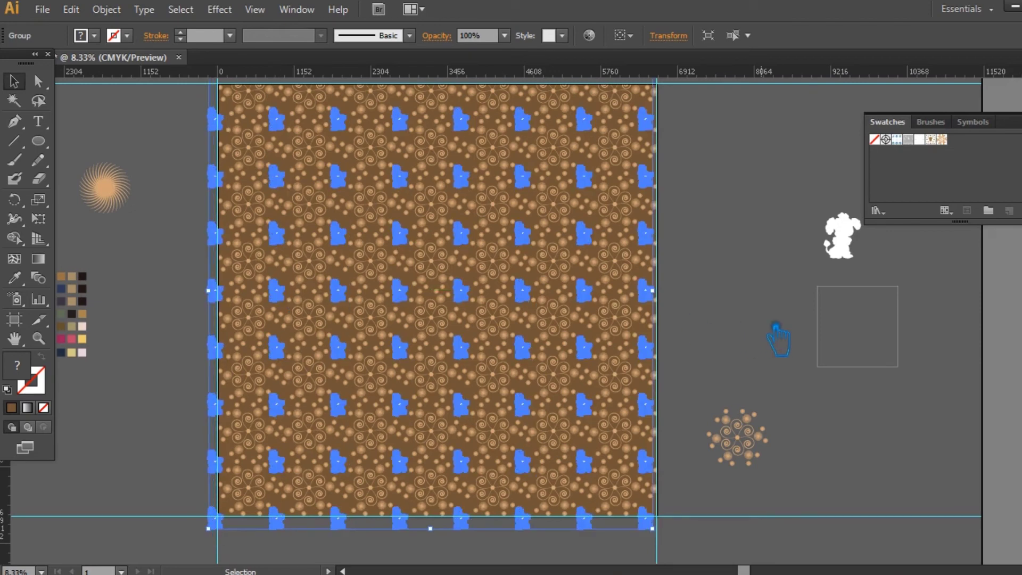
{"action": "left_click", "coordinate": [755, 325]}
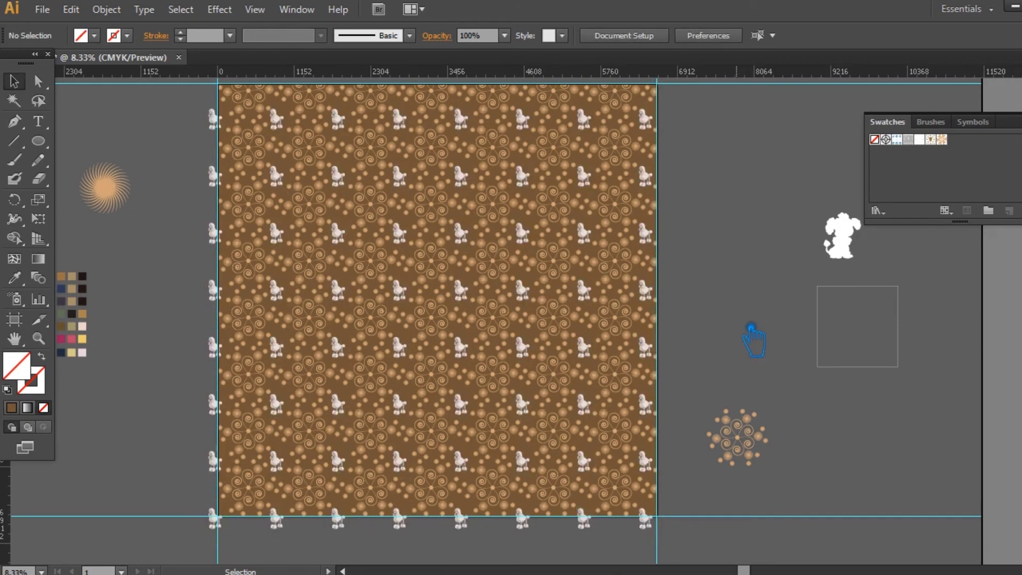
{"action": "key", "text": "space"}
{"action": "mouse_move", "coordinate": [742, 261]}
{"action": "left_mouse_down"}
{"action": "mouse_move", "coordinate": [744, 307]}
{"action": "mouse_move", "coordinate": [737, 248]}
{"action": "left_mouse_up"}
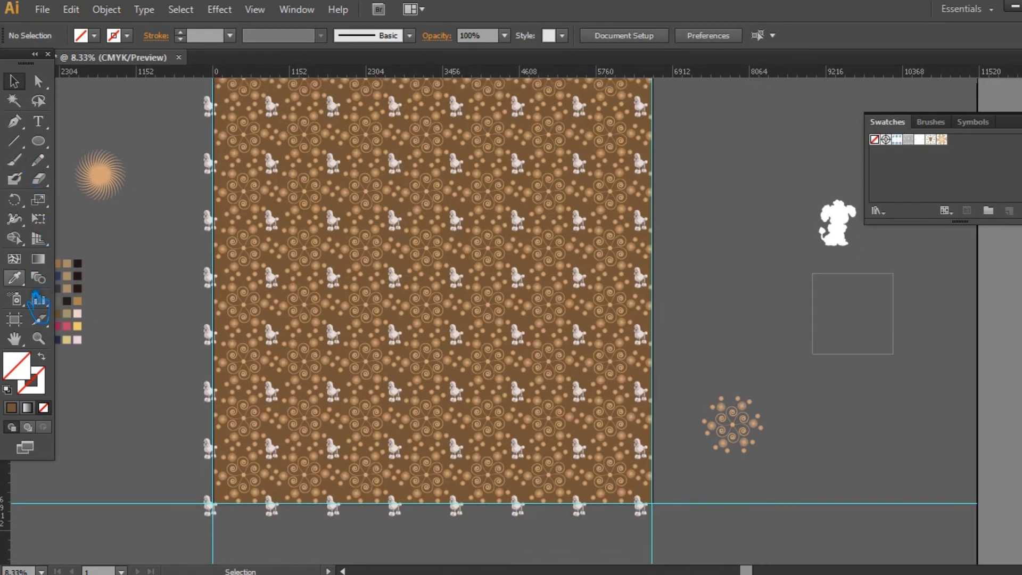
Draw an artboard-sized rectangle over the pattern and use it as a clipping mask for the poodle grid.
{"action": "left_click_drag", "start_coordinate": [38, 141], "coordinate": [102, 148]}
{"action": "key", "text": "space"}
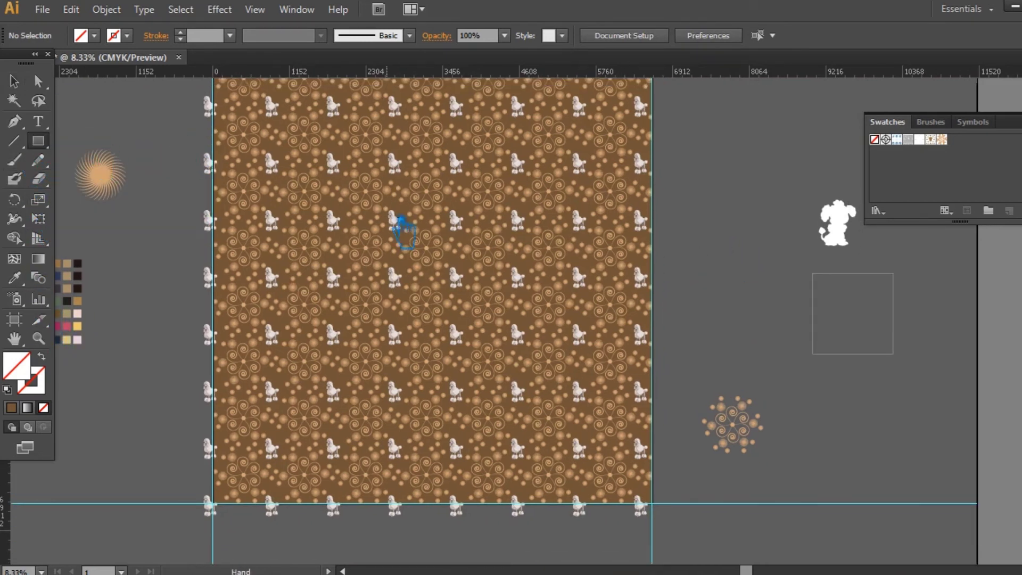
{"action": "left_click_drag", "start_coordinate": [397, 216], "coordinate": [389, 273]}
{"action": "left_click_drag", "start_coordinate": [219, 137], "coordinate": [645, 481]}
{"action": "key", "text": "v"}
{"action": "left_click", "coordinate": [210, 489], "text": "shift"}
{"action": "right_click", "coordinate": [411, 382]}
{"action": "left_click", "coordinate": [468, 464]}
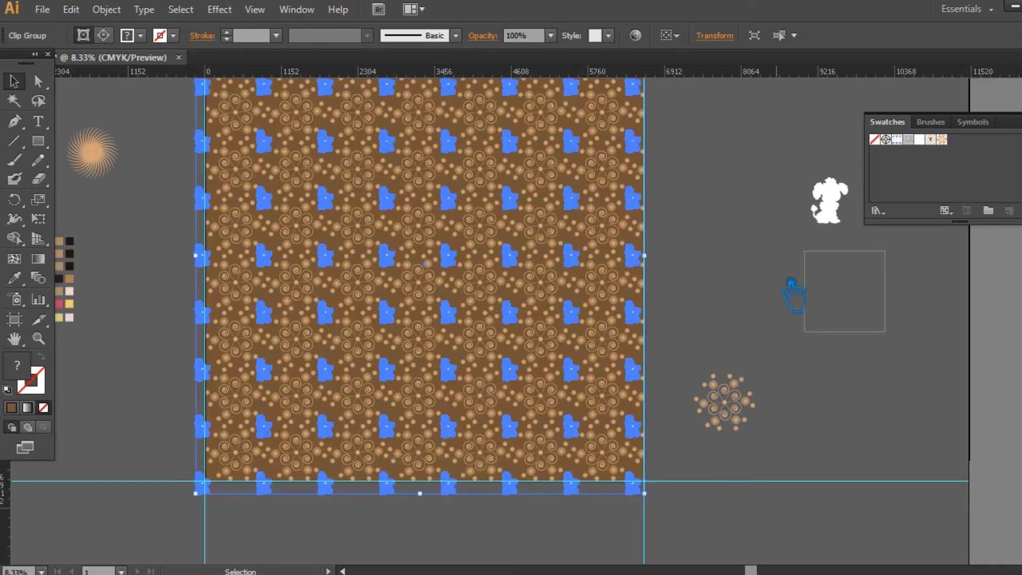
{"action": "left_click", "coordinate": [750, 252]}
{"action": "key", "text": "space"}
{"action": "left_click_drag", "start_coordinate": [725, 208], "coordinate": [725, 256]}
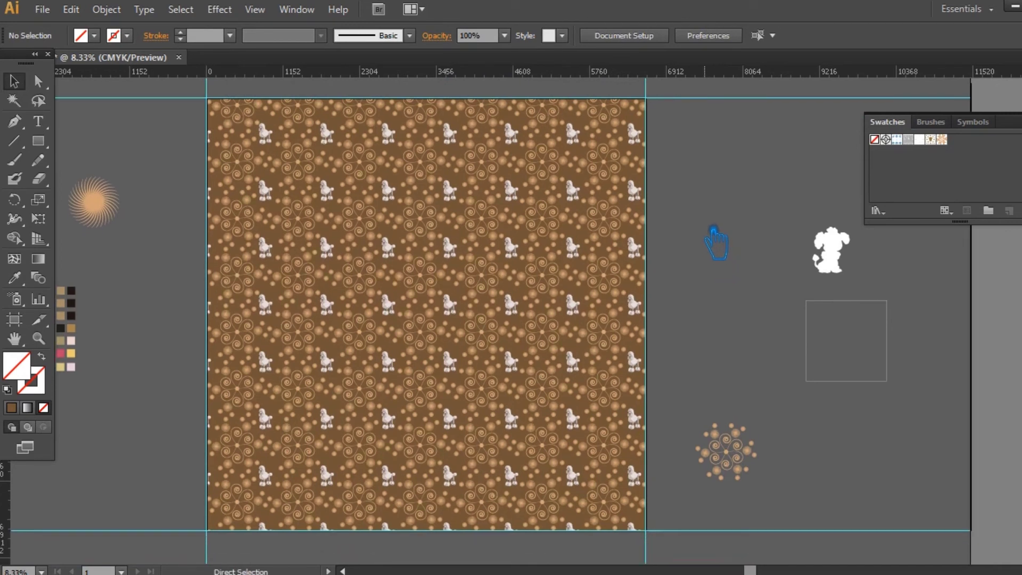
Save the Illustrator file and export the artboard for web as a 6600 x 6500 px JPEG named Leggings-2.
{"action": "key", "text": "ctrl+s"}
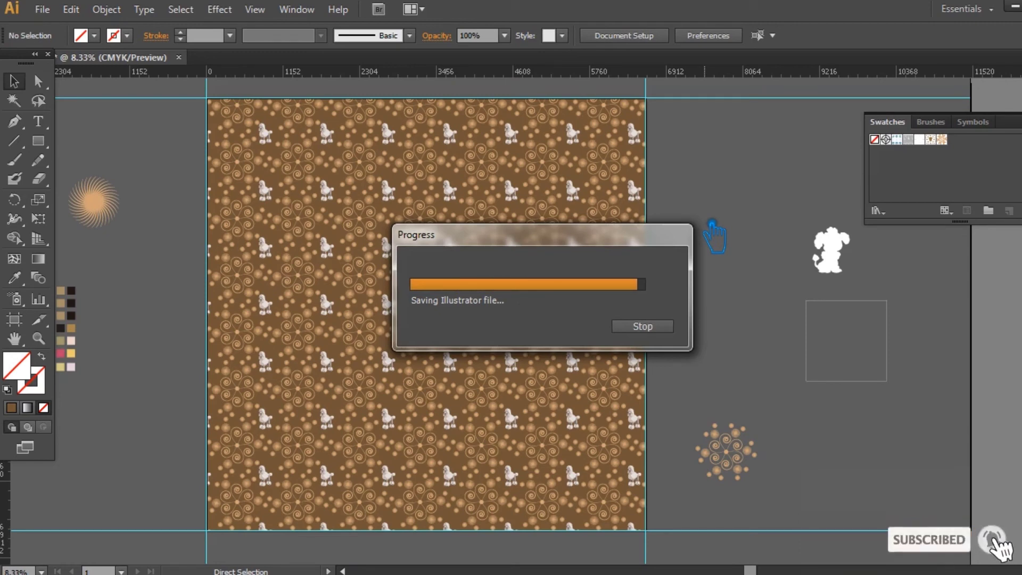
{"action": "key", "text": "ctrl+alt+shift+s"}
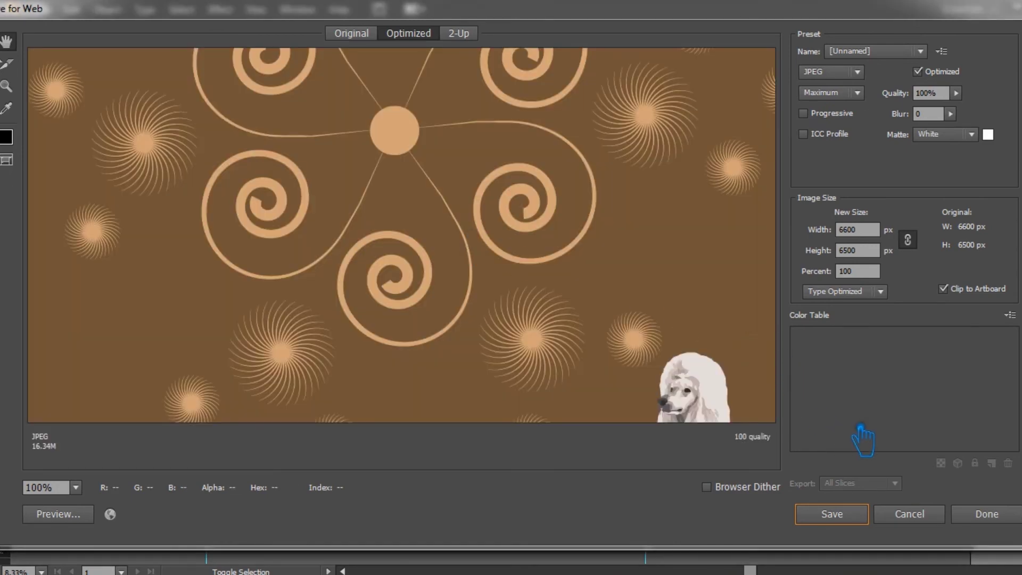
{"action": "left_click", "coordinate": [852, 513]}
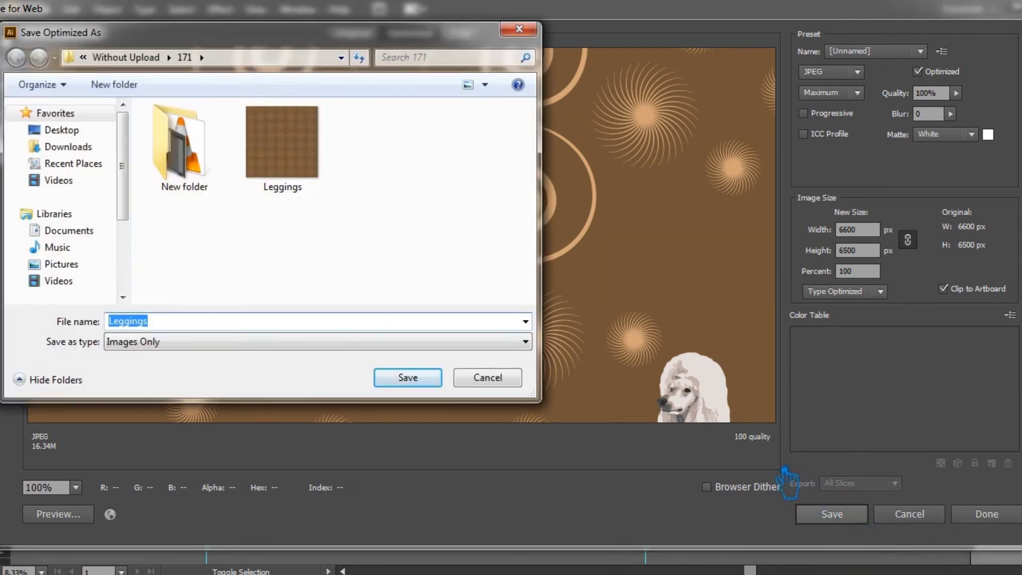
{"action": "left_click", "coordinate": [295, 170]}
{"action": "left_click", "coordinate": [253, 324]}
{"action": "type", "text": "-2"}
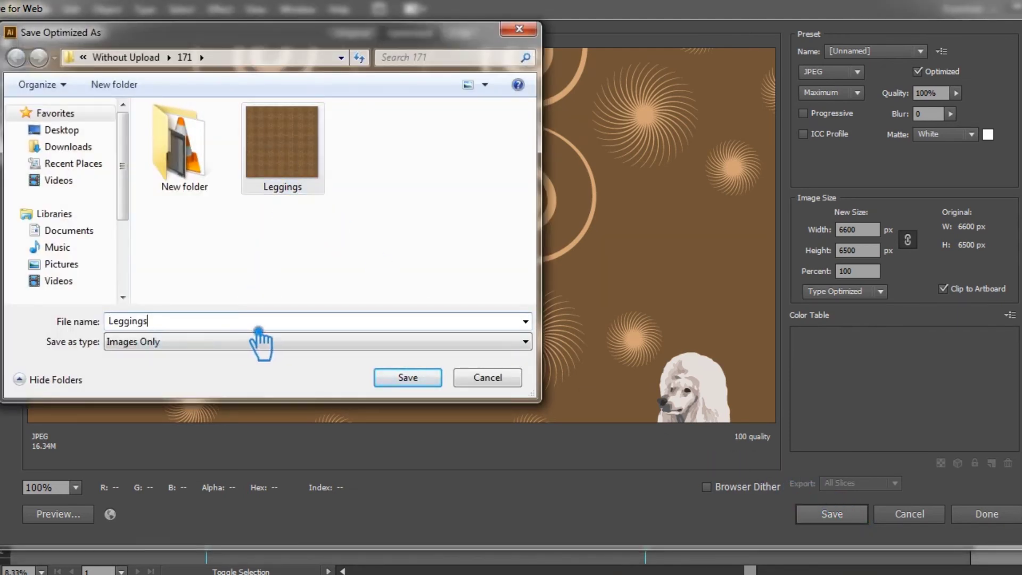
{"action": "left_click", "coordinate": [432, 379]}
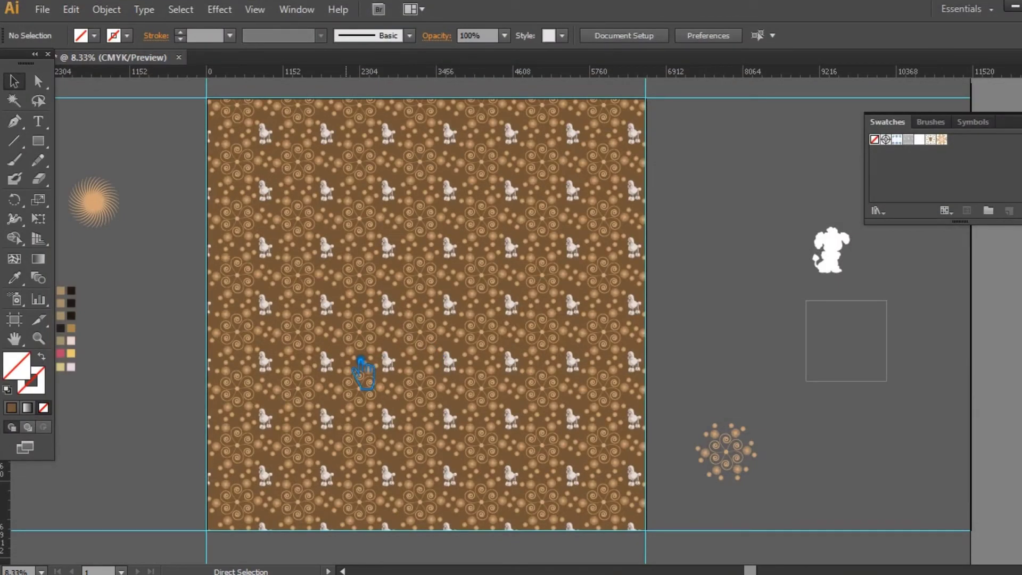
Recolor the brown background rectangle behind the pattern with a lighter brown in the Color Picker.
{"action": "left_click", "coordinate": [378, 218]}
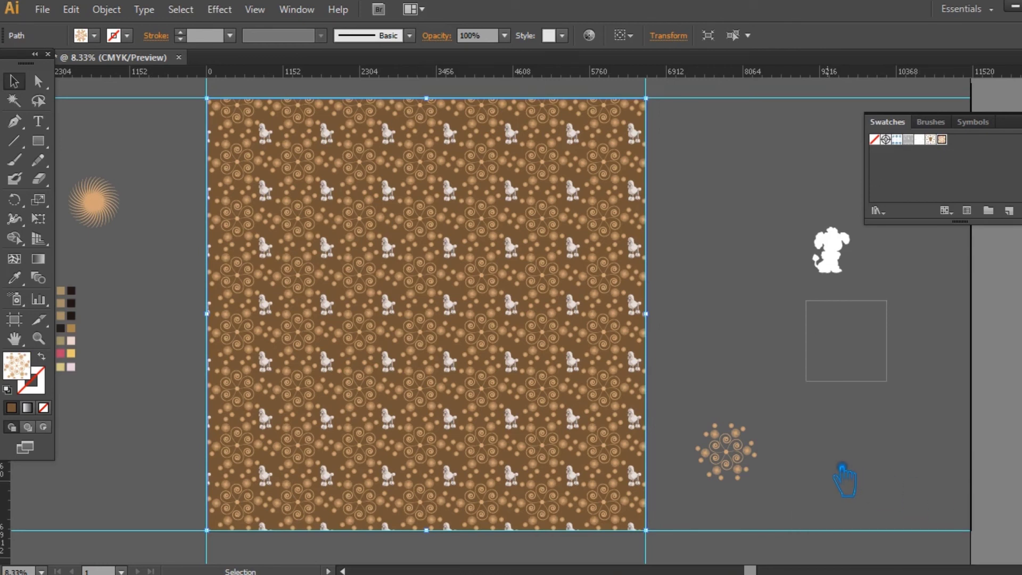
{"action": "left_click", "coordinate": [813, 471]}
{"action": "left_click", "coordinate": [394, 349]}
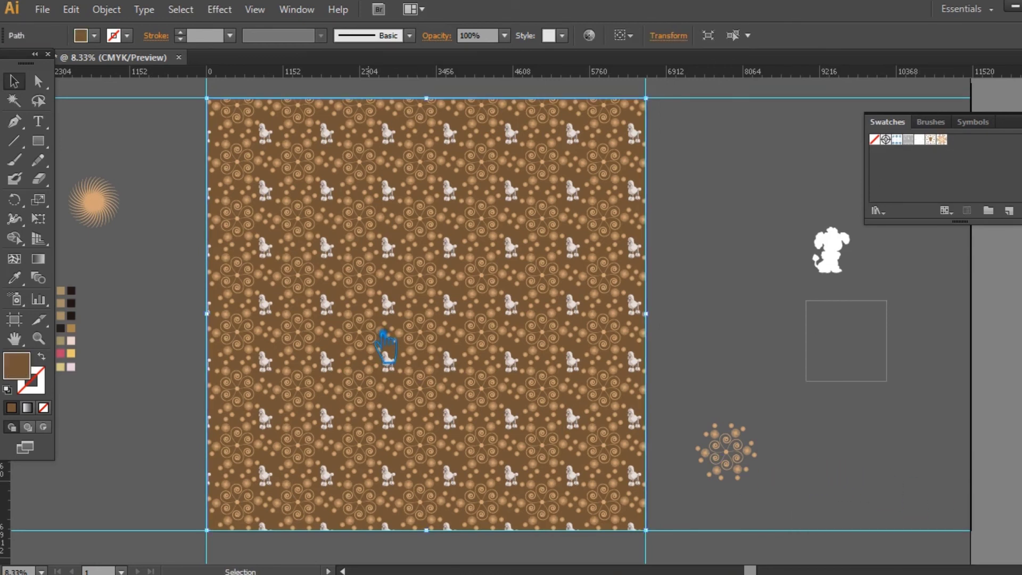
{"action": "double_click", "coordinate": [22, 370]}
{"action": "left_click_drag", "start_coordinate": [325, 69], "coordinate": [668, 34]}
{"action": "left_click", "coordinate": [599, 159]}
{"action": "left_click", "coordinate": [889, 79]}
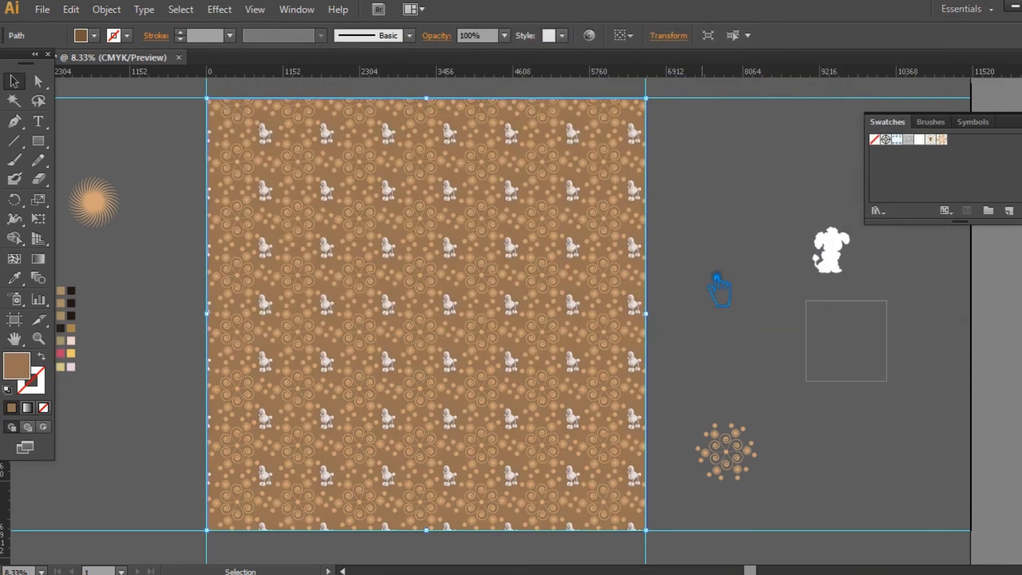
{"action": "left_click", "coordinate": [722, 276]}
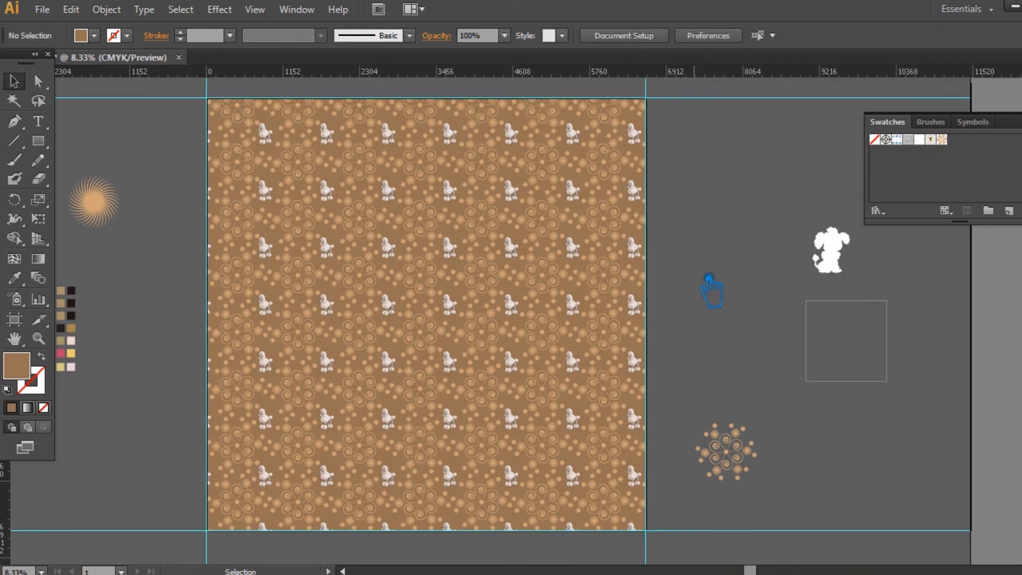
Fill the background rectangle with the olive-brown sampled from the third row, second column of the color palette.
{"action": "left_click_drag", "start_coordinate": [423, 333], "coordinate": [570, 330]}
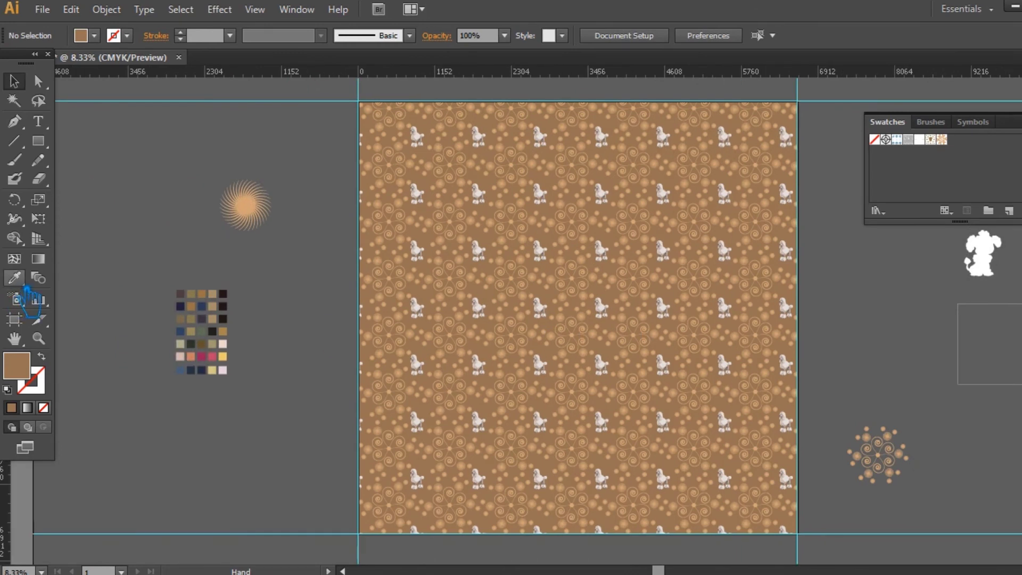
{"action": "left_click", "coordinate": [193, 328]}
{"action": "left_click", "coordinate": [14, 81]}
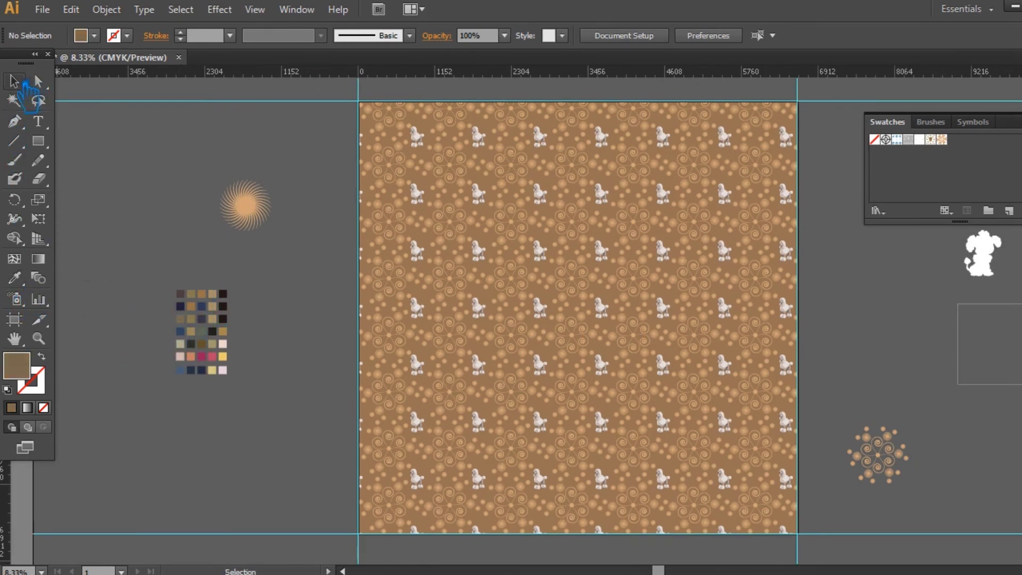
{"action": "left_click", "coordinate": [543, 322]}
{"action": "left_click", "coordinate": [14, 277]}
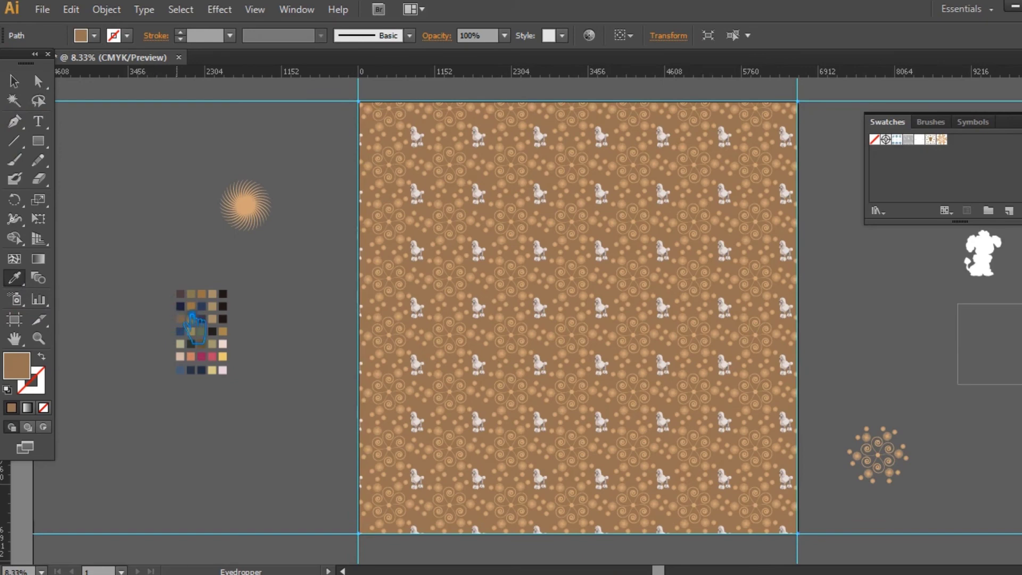
{"action": "left_click", "coordinate": [193, 325]}
{"action": "left_click", "coordinate": [14, 80]}
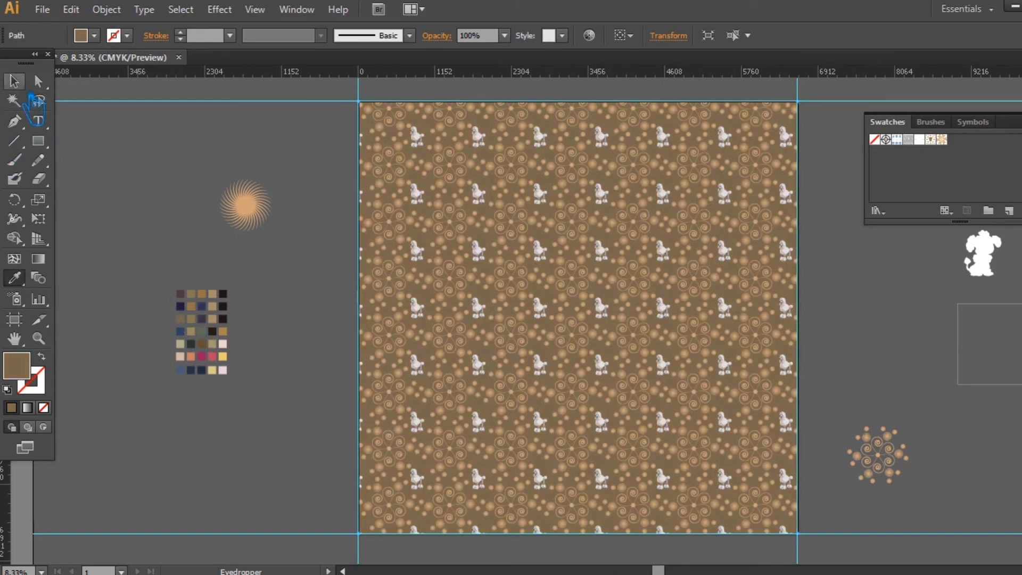
Try a lighter shade of the background's olive-brown fill in the Color Picker.
{"action": "double_click", "coordinate": [30, 373]}
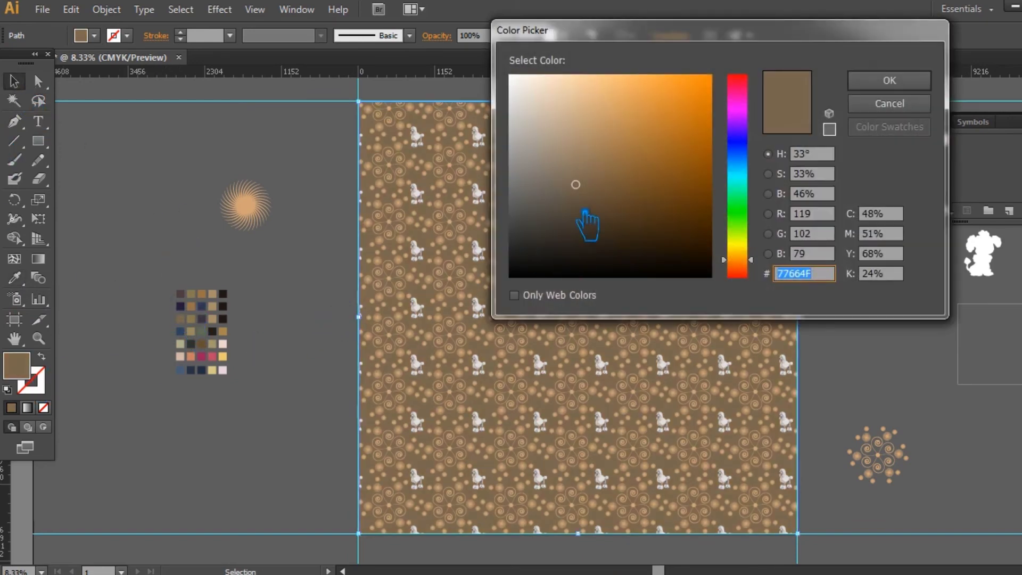
{"action": "left_click", "coordinate": [887, 82]}
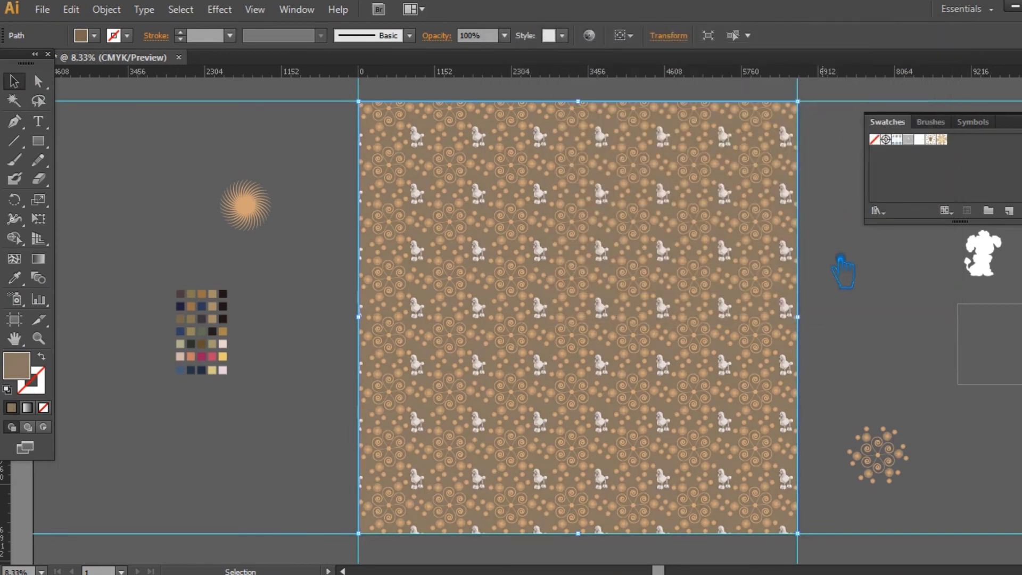
{"action": "left_click_drag", "start_coordinate": [908, 308], "coordinate": [805, 315]}
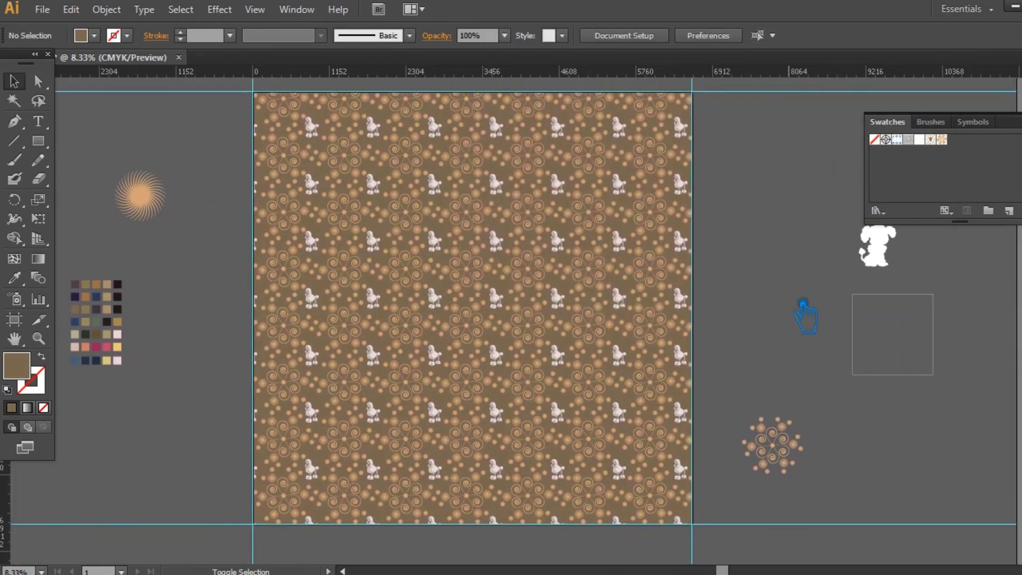
Export the recolored artboard for web as a 6600 x 6500 px JPEG named Leggings-3.
{"action": "key", "text": "ctrl+alt+shift+s"}
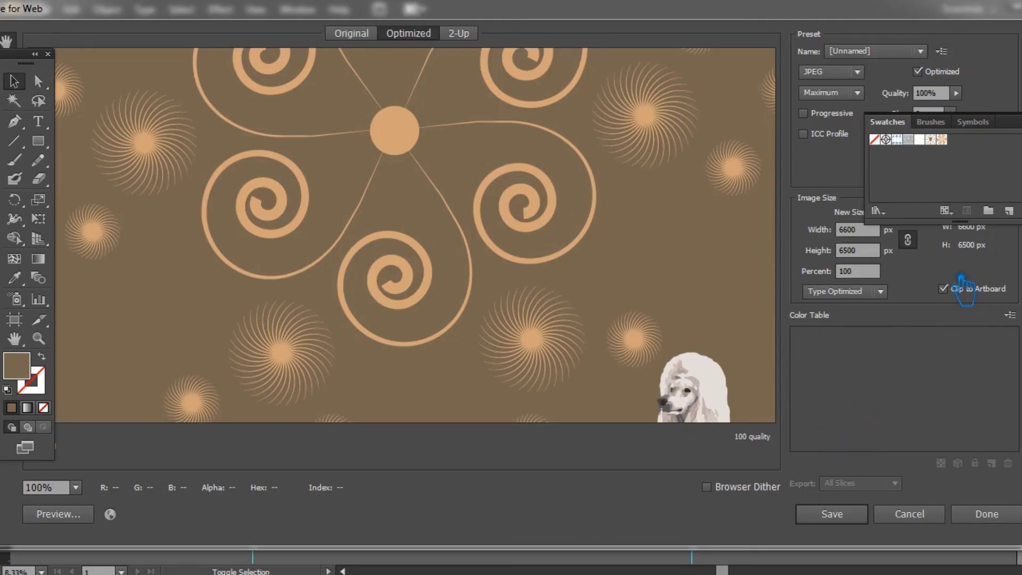
{"action": "left_click", "coordinate": [845, 509]}
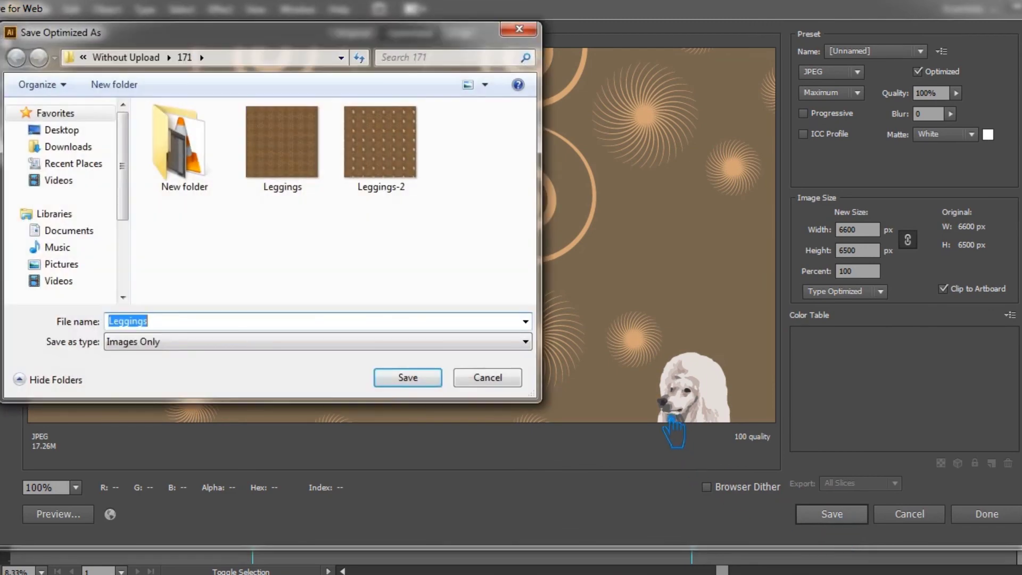
{"action": "left_click", "coordinate": [380, 143]}
{"action": "left_click", "coordinate": [232, 322]}
{"action": "key", "text": "BackSpace"}
{"action": "type", "text": "3"}
{"action": "left_click", "coordinate": [394, 372]}
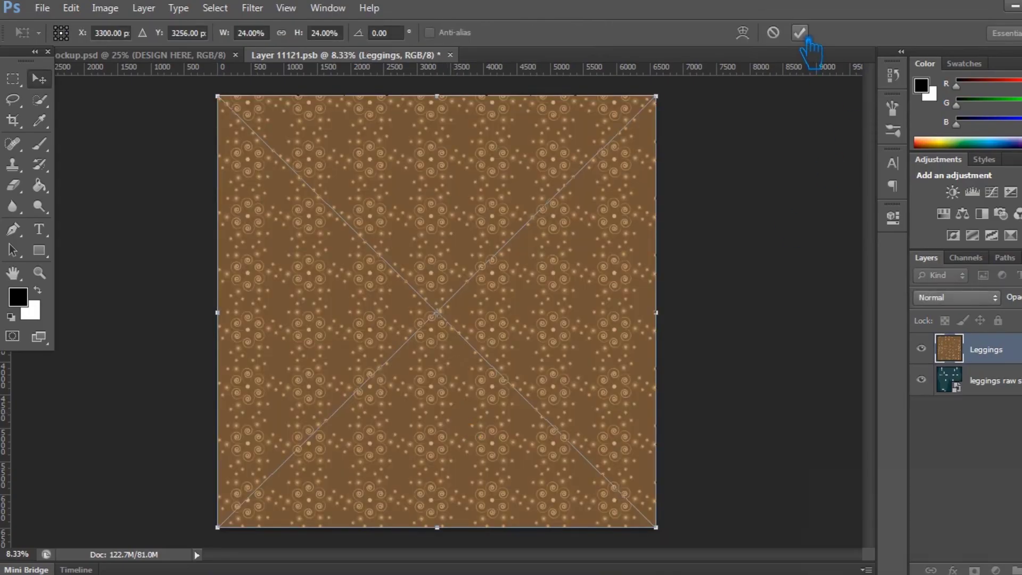
In Photoshop, commit the placed Leggings image in Layer 11121.psb, save it, and view the updated leggings mockup up close.
{"action": "left_click", "coordinate": [805, 33]}
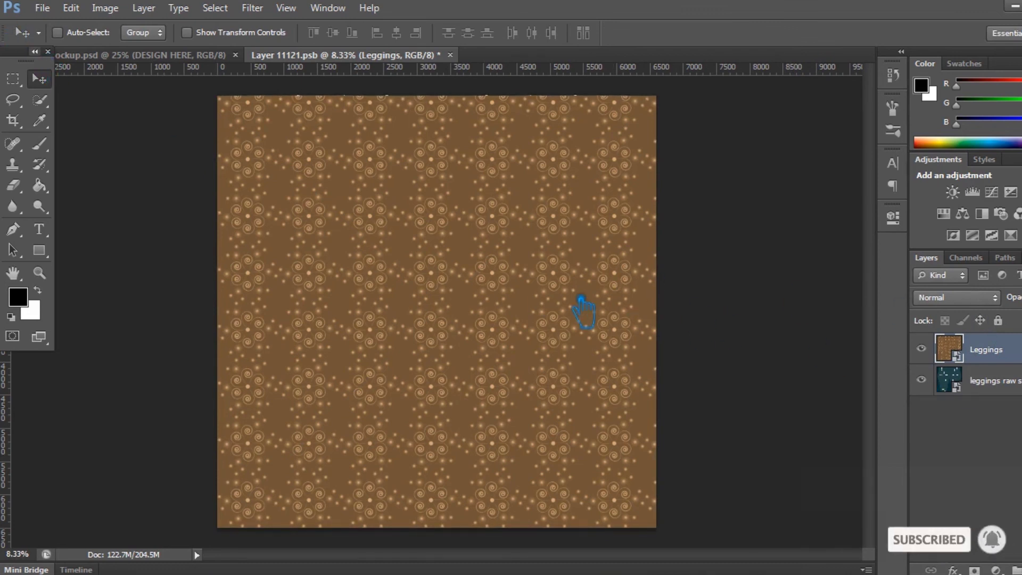
{"action": "key", "text": "ctrl+s"}
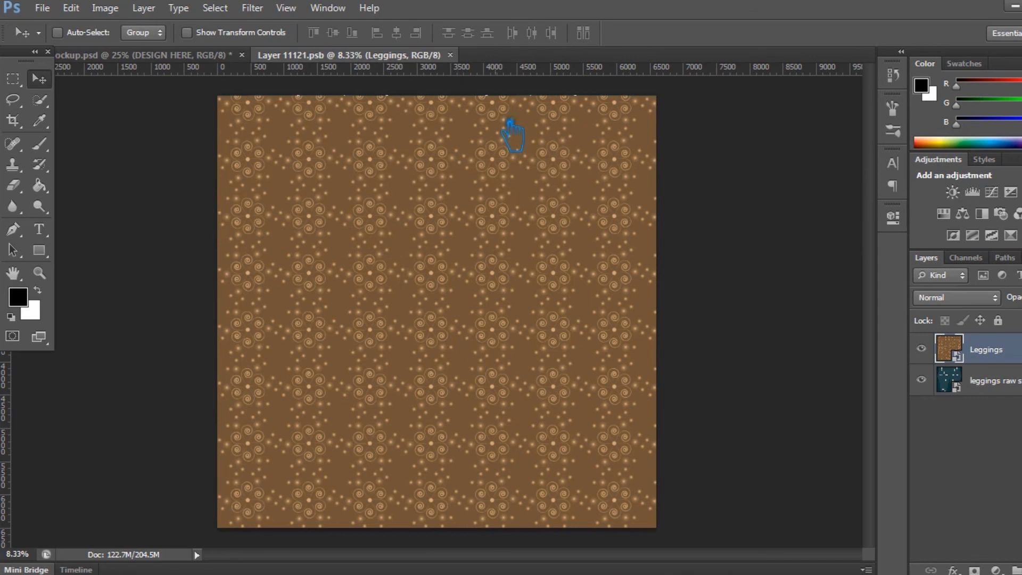
{"action": "left_click", "coordinate": [162, 55]}
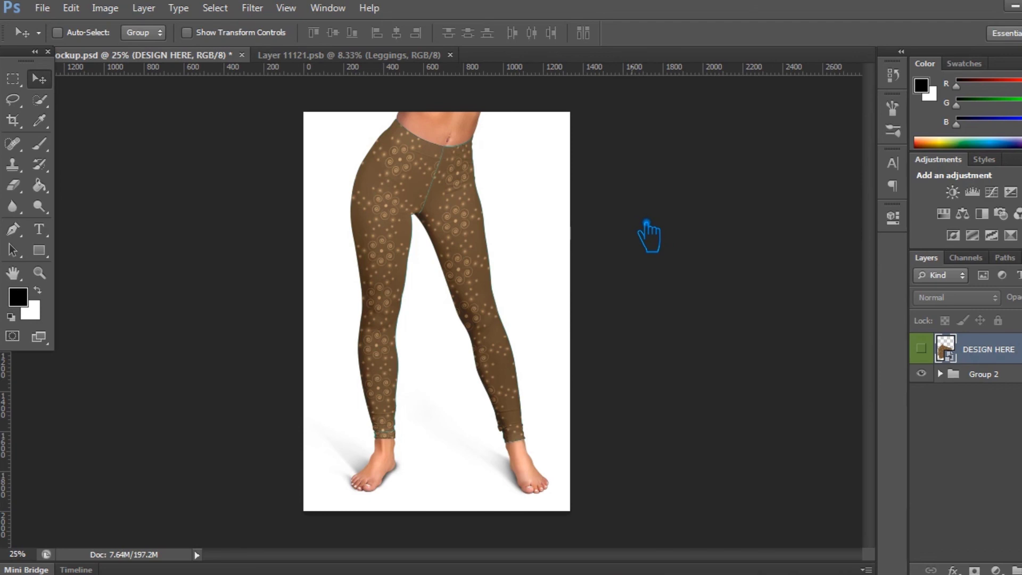
{"action": "key", "text": "ctrl+plus"}
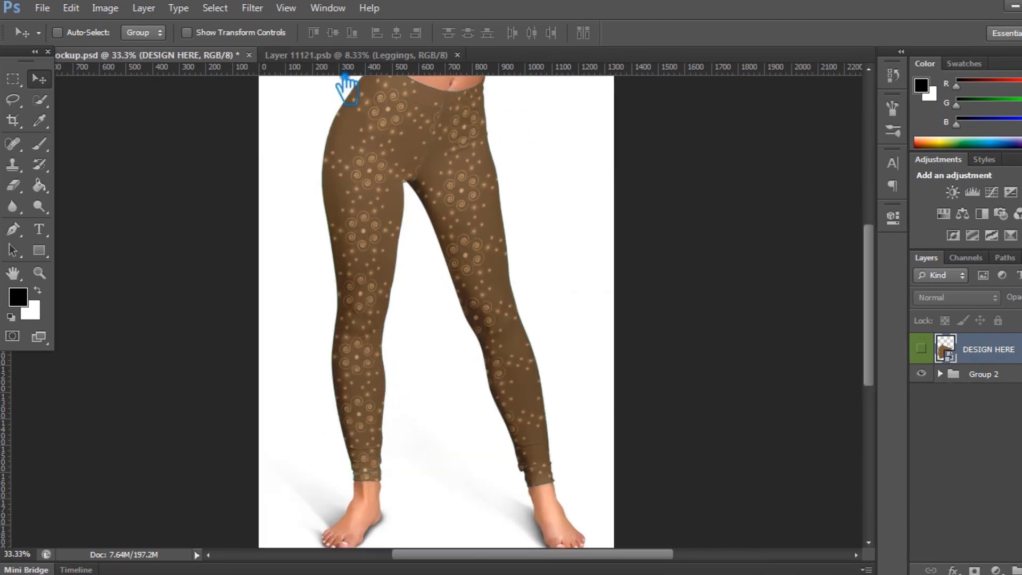
Save the leggings mockup document with the updated plain spiral-and-sunburst design.
{"action": "left_click_drag", "start_coordinate": [344, 131], "coordinate": [341, 171]}
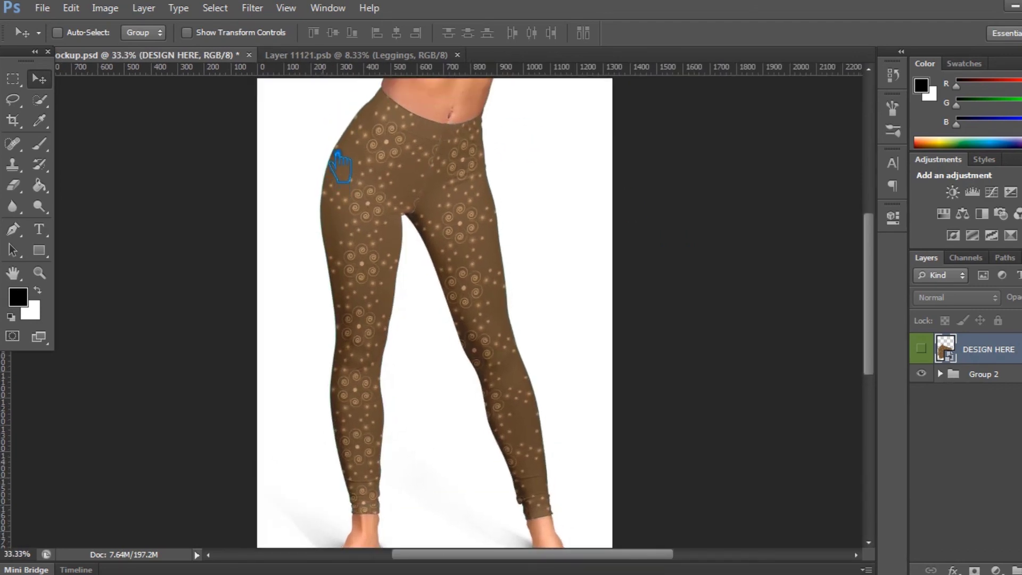
{"action": "key", "text": "ctrl+s"}
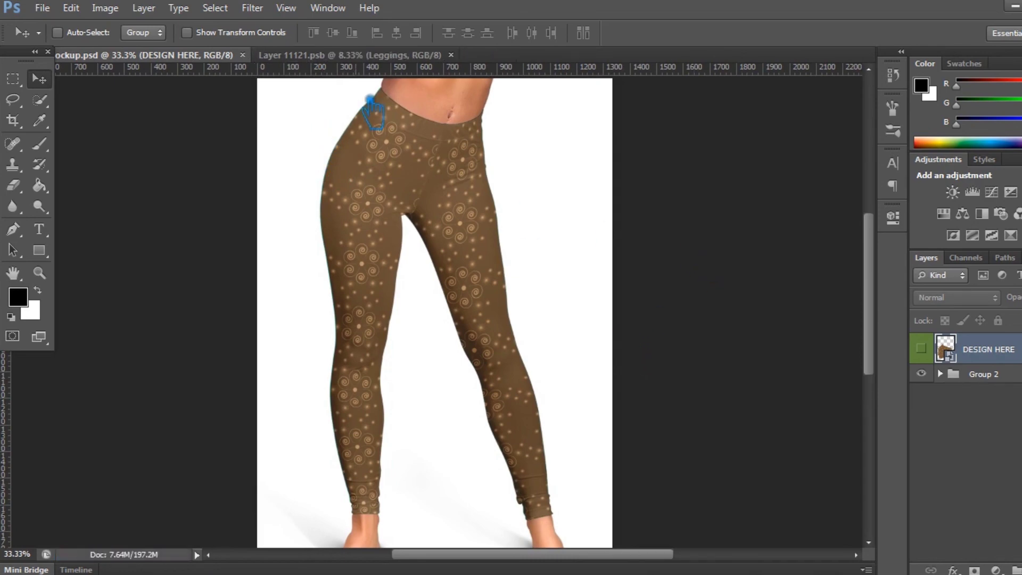
In Layer 11121.psb, hide the Leggings layer, place the Leggings-2 JPEG from folder 171 above it, and save the file.
{"action": "left_click", "coordinate": [330, 55]}
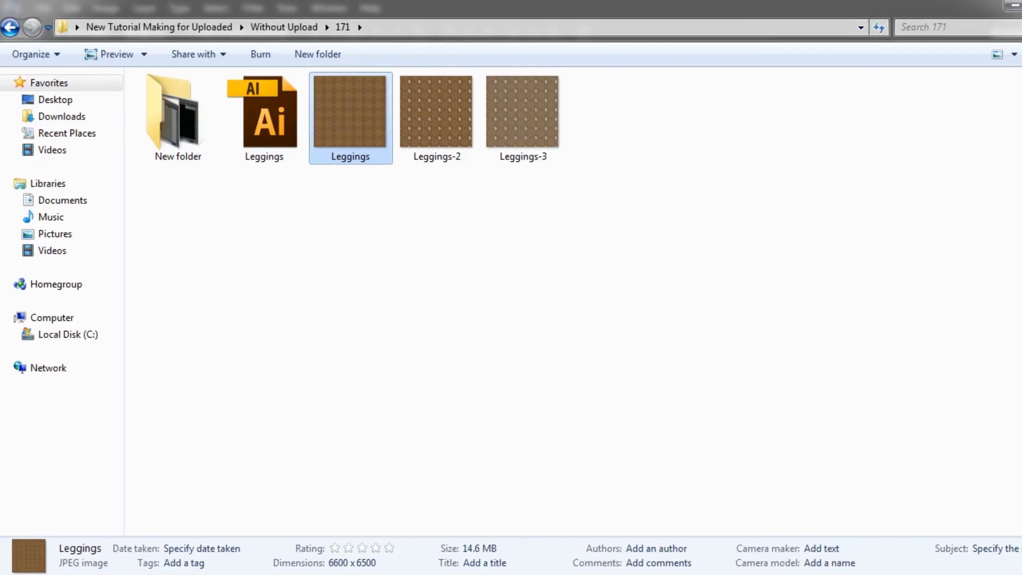
{"action": "left_click_drag", "start_coordinate": [468, 127], "coordinate": [445, 360]}
{"action": "key", "text": "Delete"}
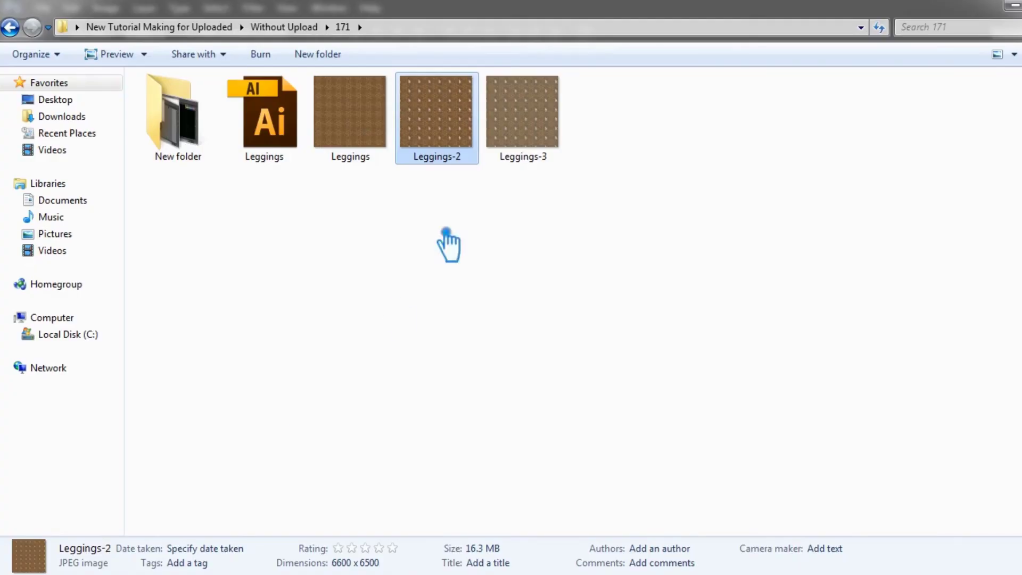
{"action": "left_click_drag", "start_coordinate": [458, 133], "coordinate": [433, 435]}
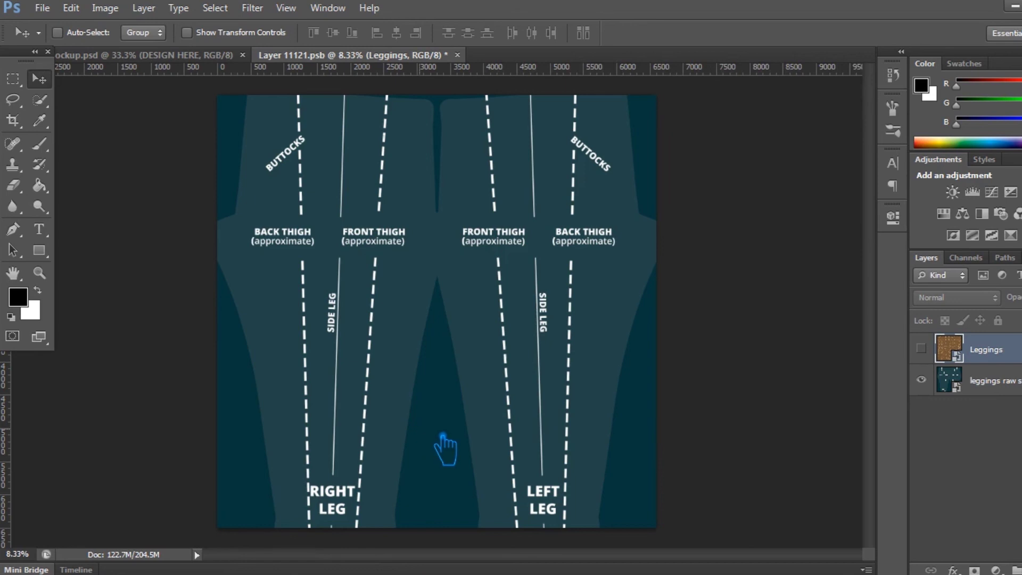
{"action": "key", "text": "Return"}
{"action": "key", "text": "ctrl+s"}
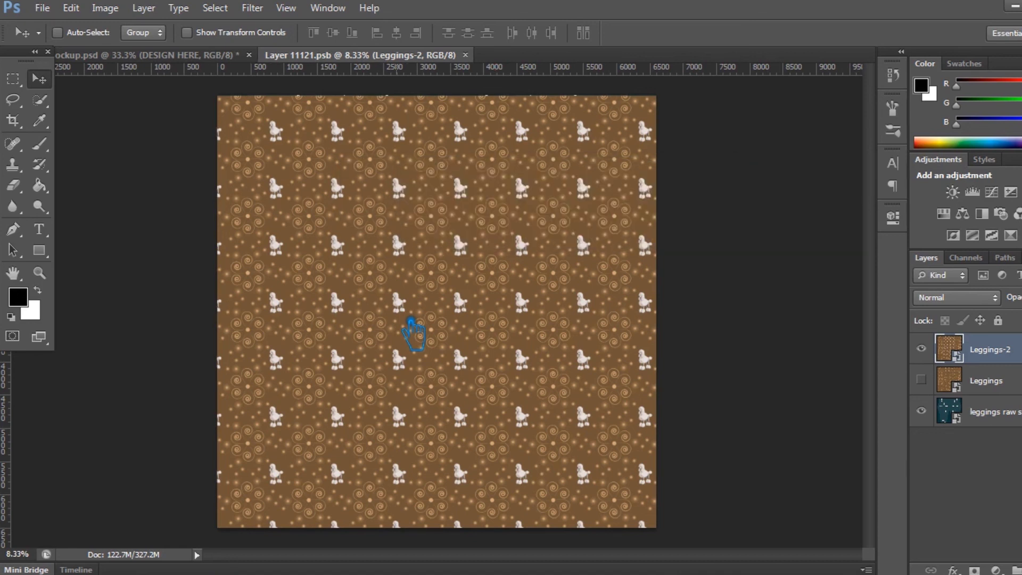
View the leggings mockup with the Leggings-2 design at 35% zoom.
{"action": "left_click", "coordinate": [148, 57]}
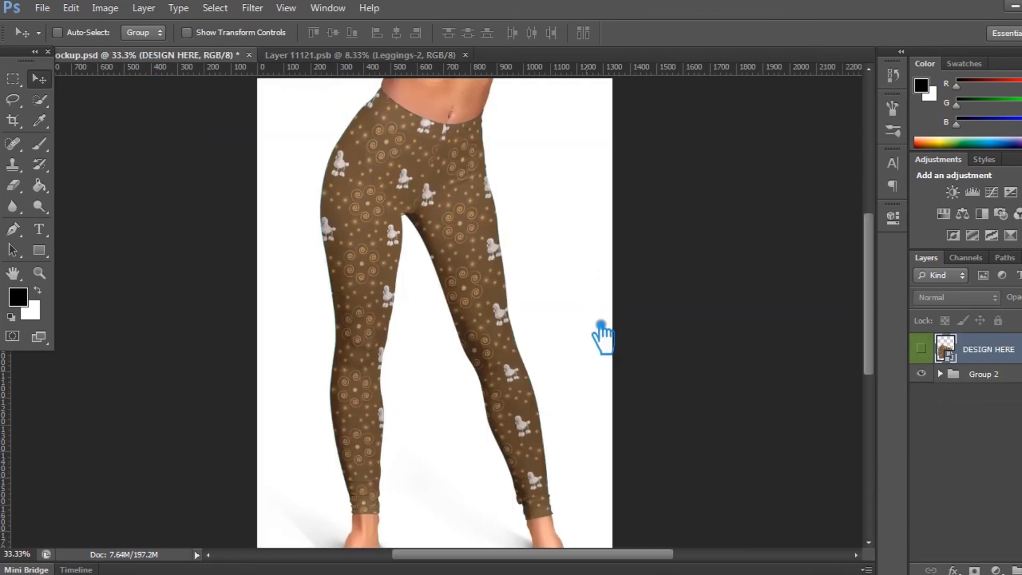
{"action": "left_click", "coordinate": [13, 554]}
{"action": "type", "text": "35"}
{"action": "key", "text": "Return"}
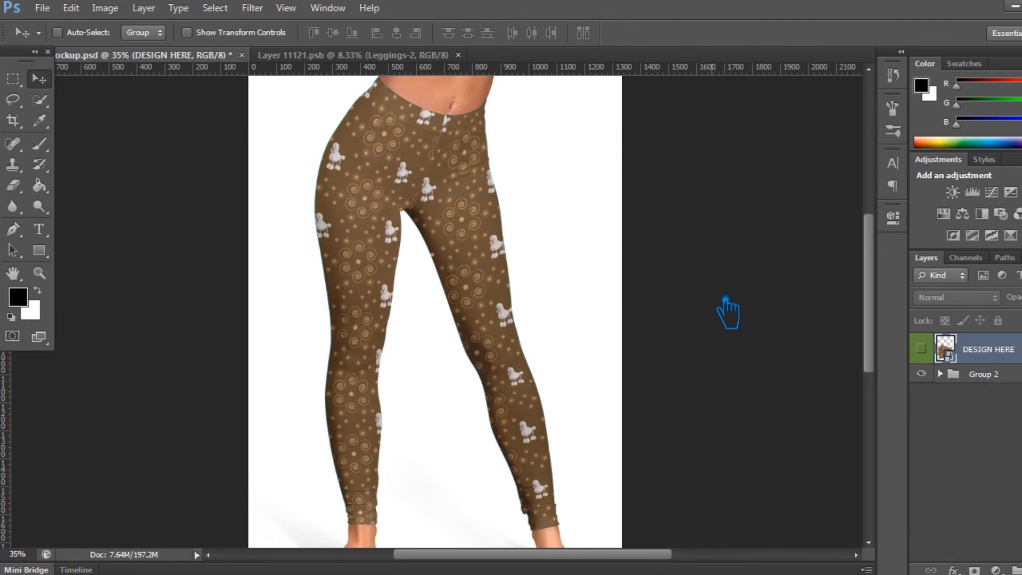
Hide Leggings-2 in Layer 11121.psb, place and commit the Leggings-3 JPEG, then save the file and view the updated mockup.
{"action": "left_click", "coordinate": [341, 55]}
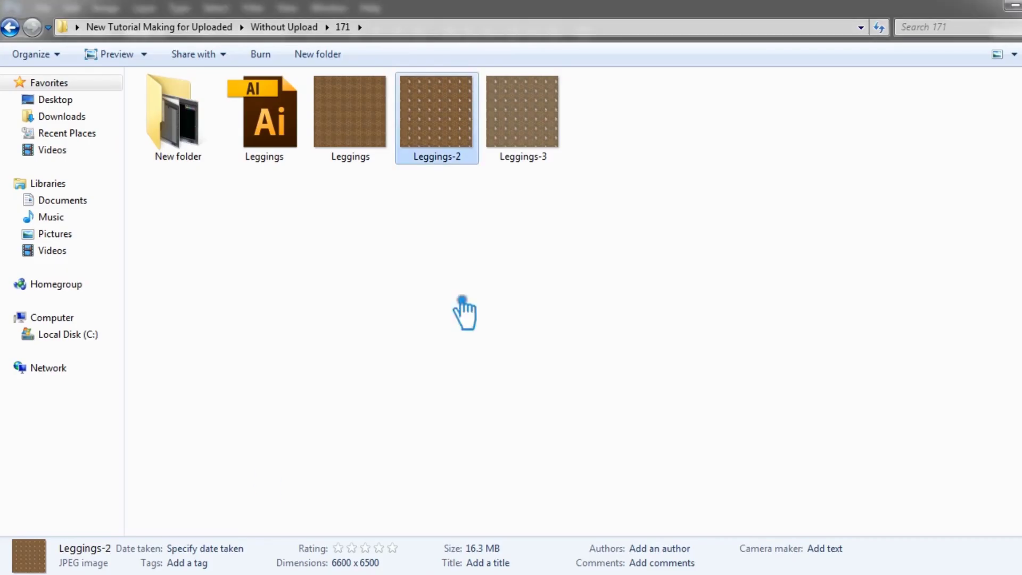
{"action": "left_click_drag", "start_coordinate": [554, 126], "coordinate": [496, 414]}
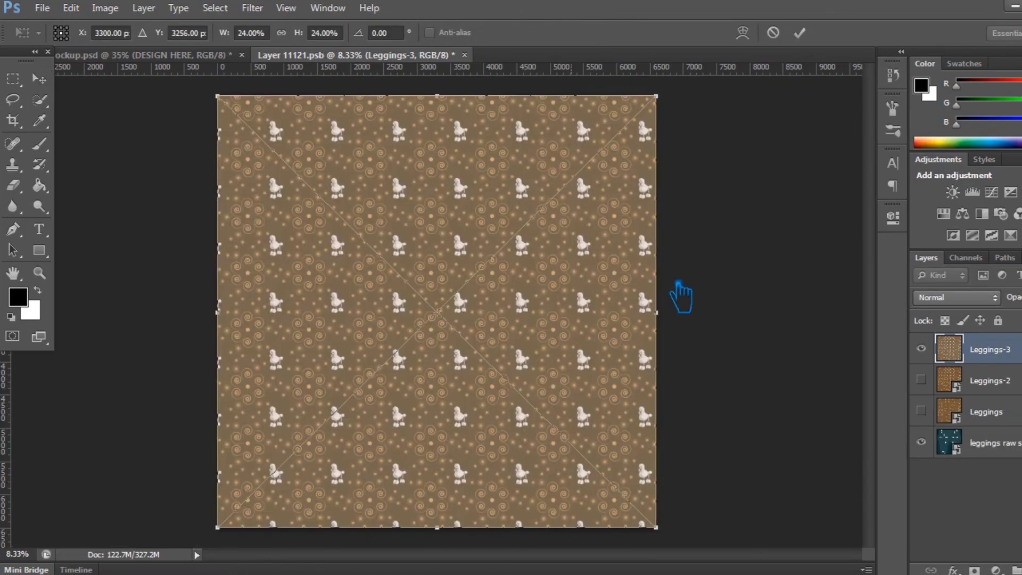
{"action": "key", "text": "Return"}
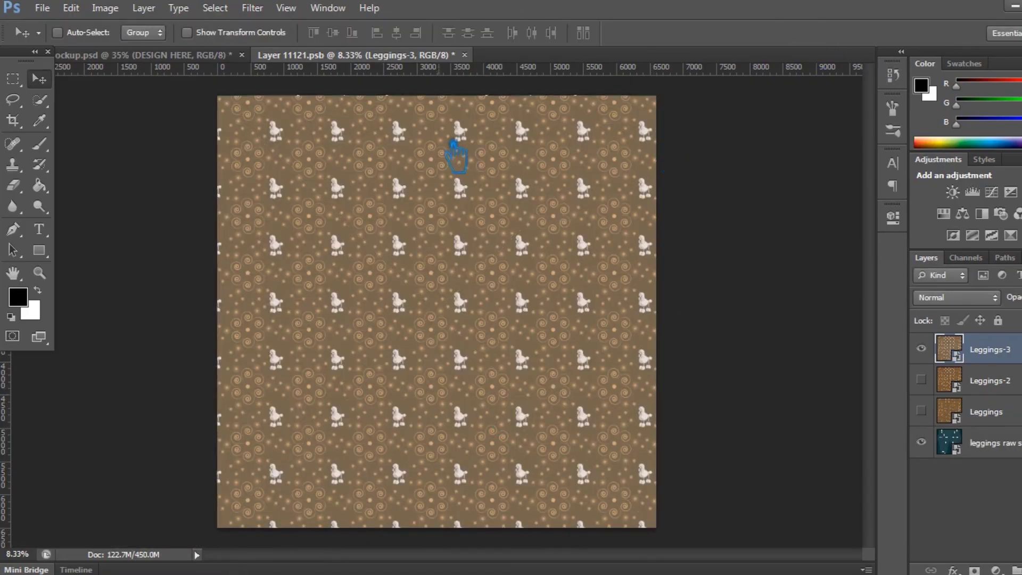
{"action": "key", "text": "ctrl+s"}
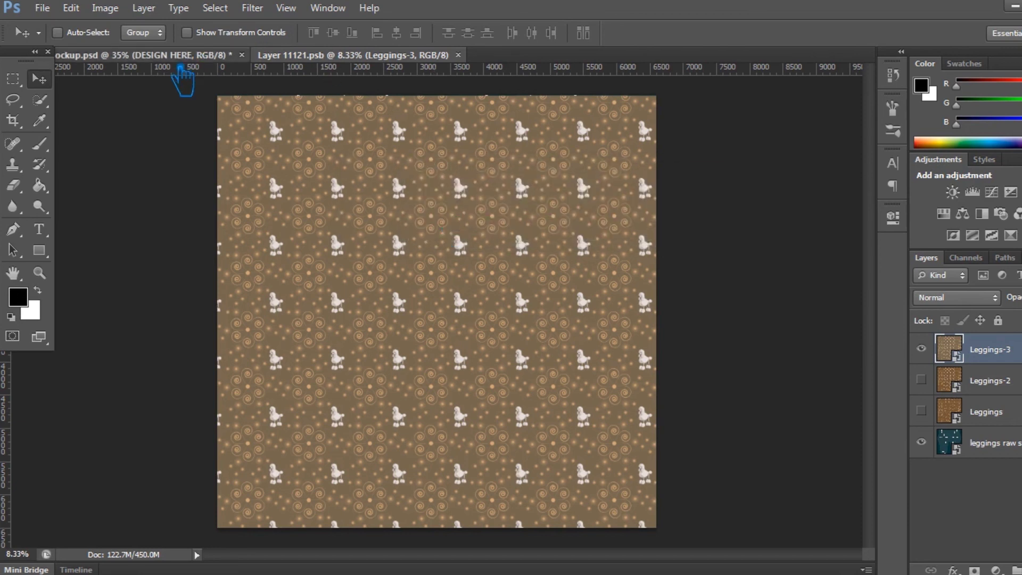
{"action": "left_click", "coordinate": [182, 57]}
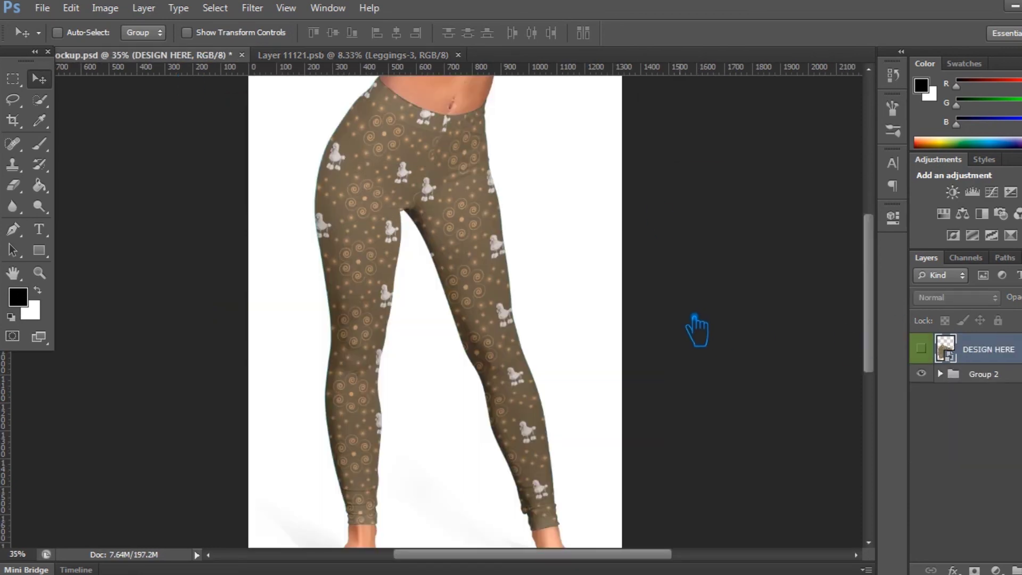